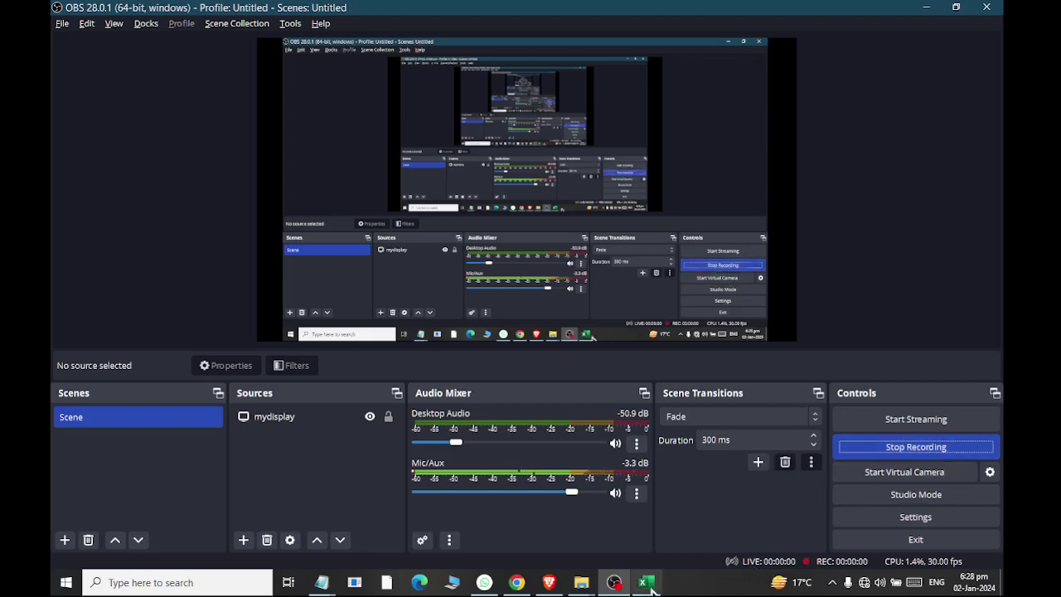
Bring the MeterReading.xlsx workbook in Excel to the front.
click(646, 582)
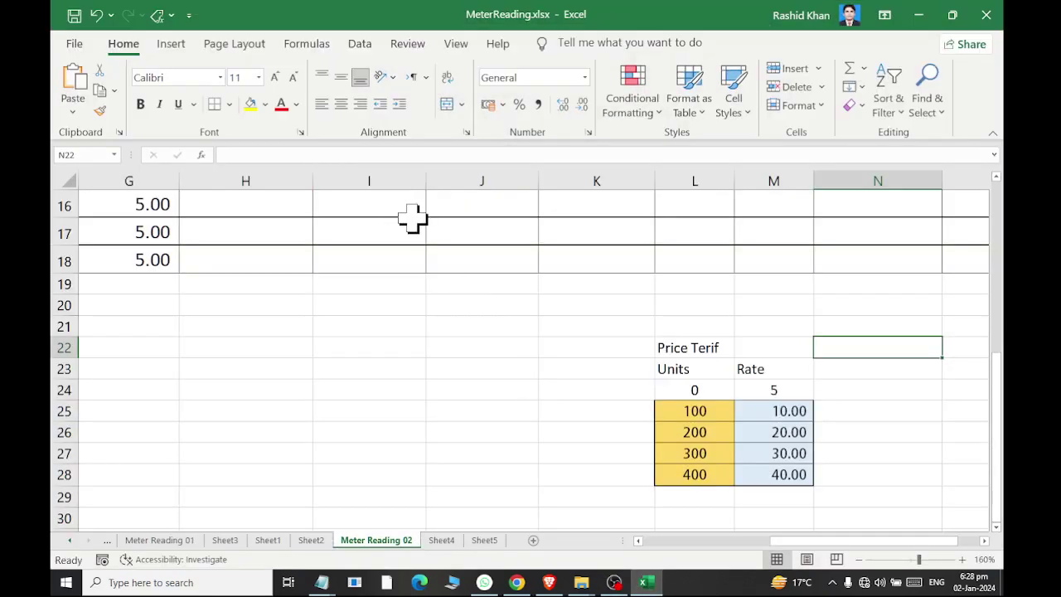
scroll(413, 218, up, 5)
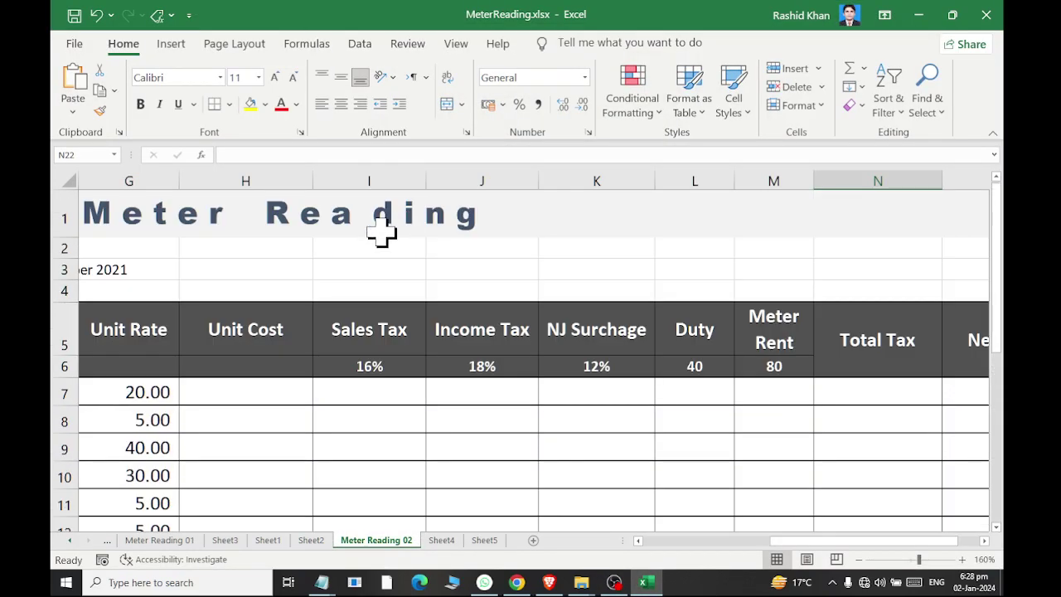
scroll(157, 406, left, 6)
click(270, 388)
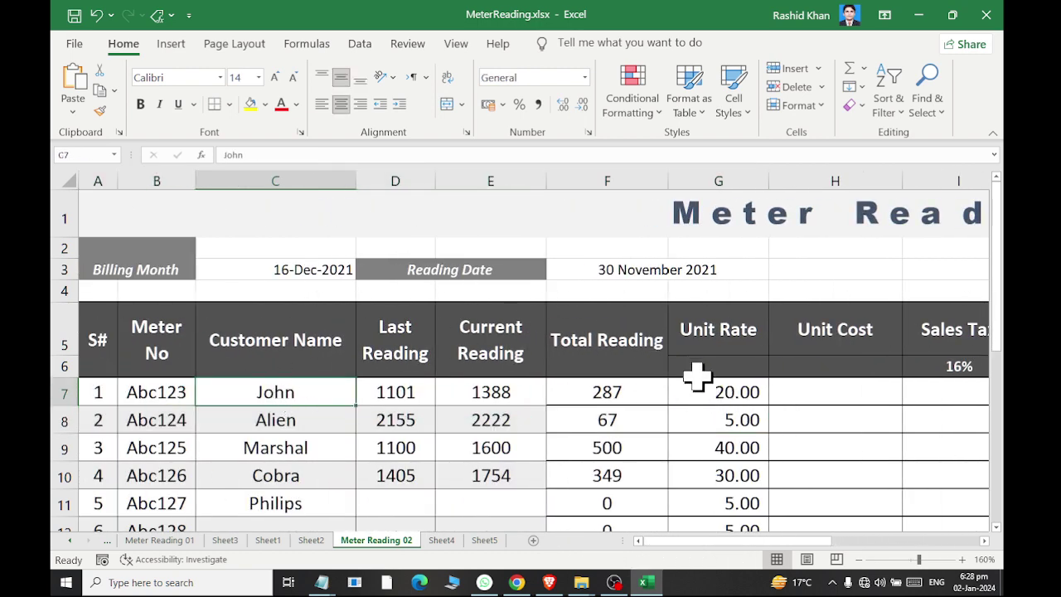
scroll(731, 384, down, 1)
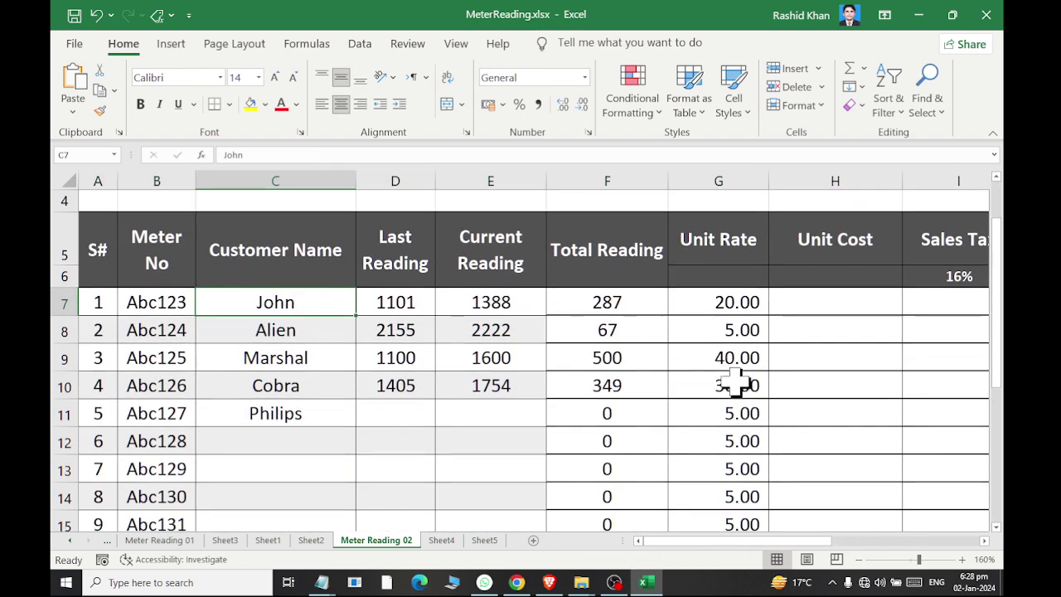
mouse_move(637, 300)
mouse_down()
mouse_move(661, 406)
mouse_move(580, 303)
mouse_up()
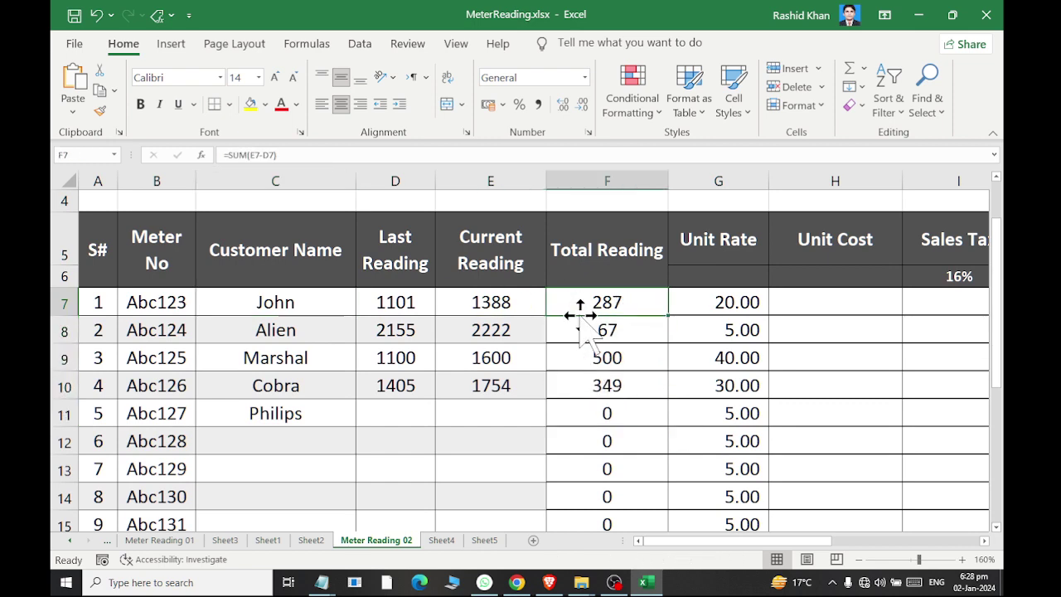
click(698, 304)
click(612, 303)
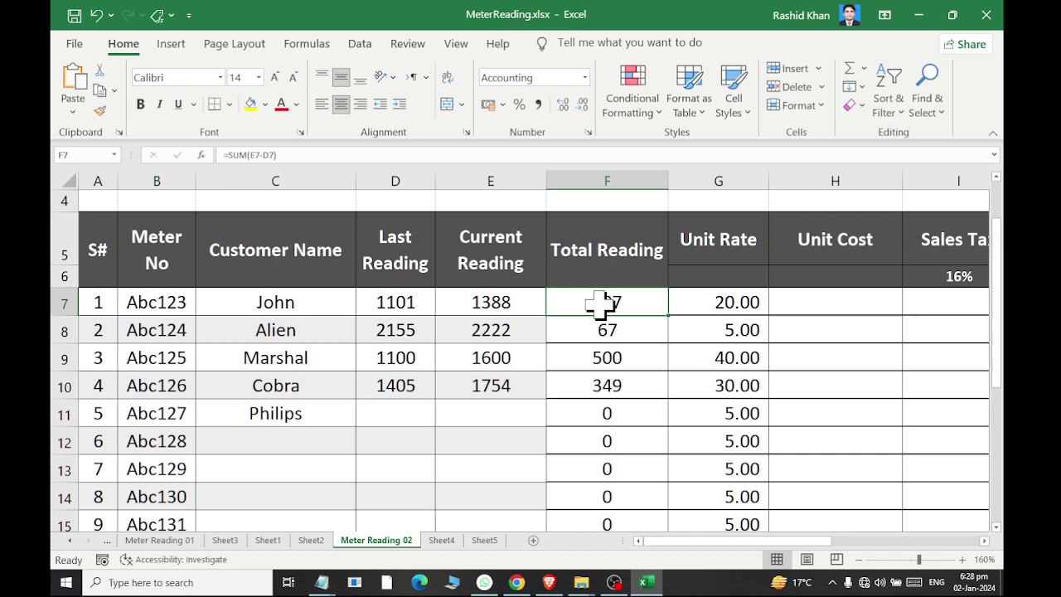
click(705, 303)
click(602, 329)
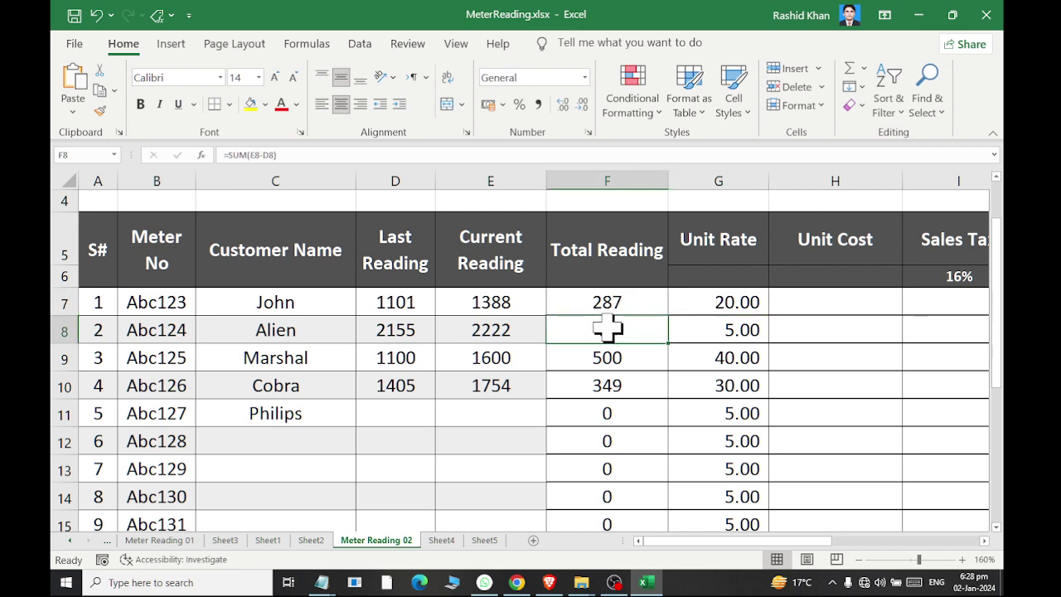
click(695, 332)
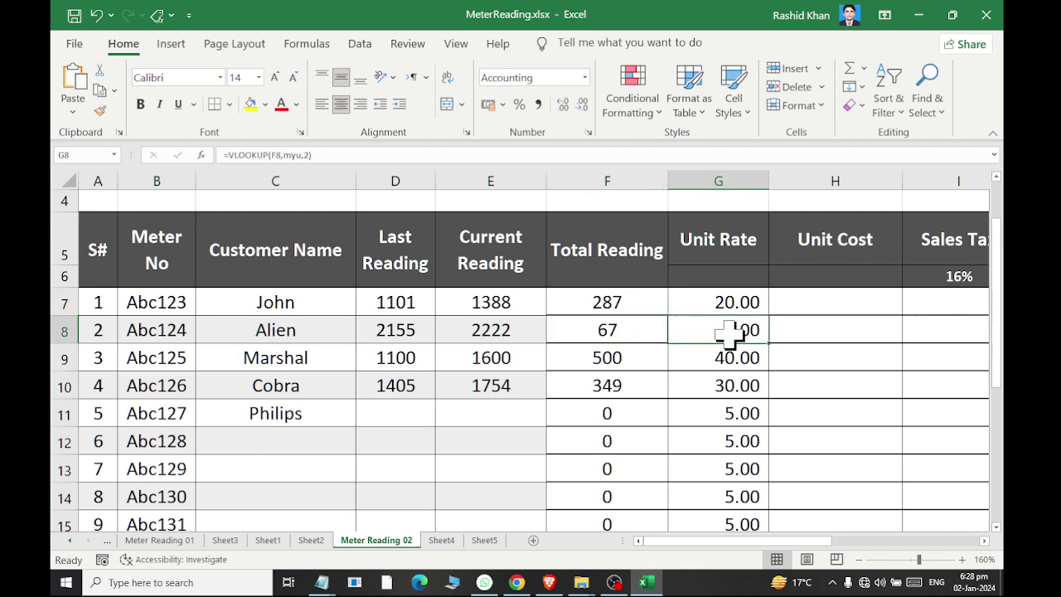
click(635, 303)
click(723, 303)
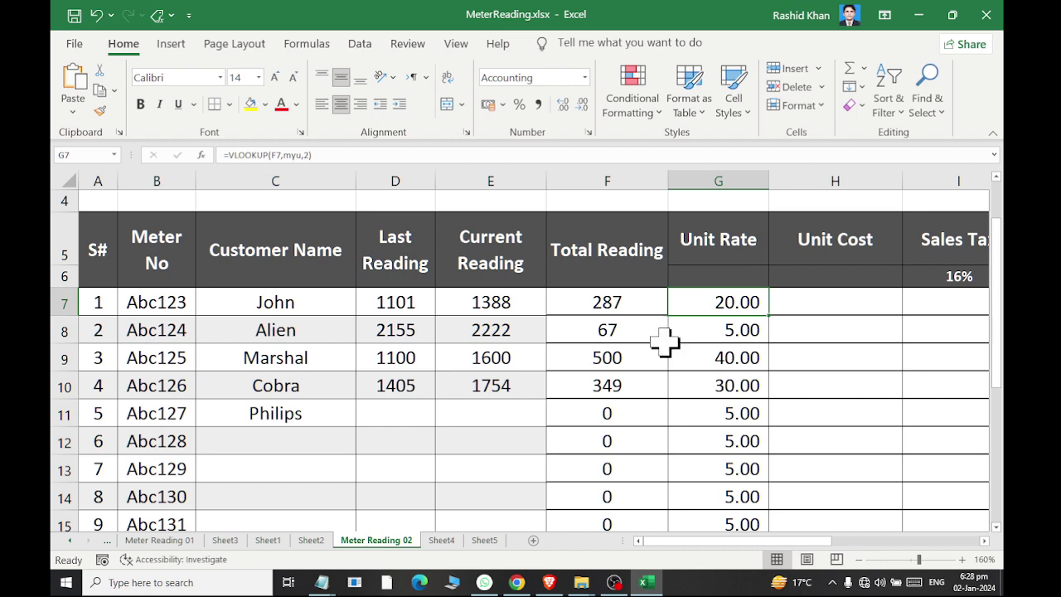
scroll(659, 327, down, 7)
scroll(651, 332, down, 1)
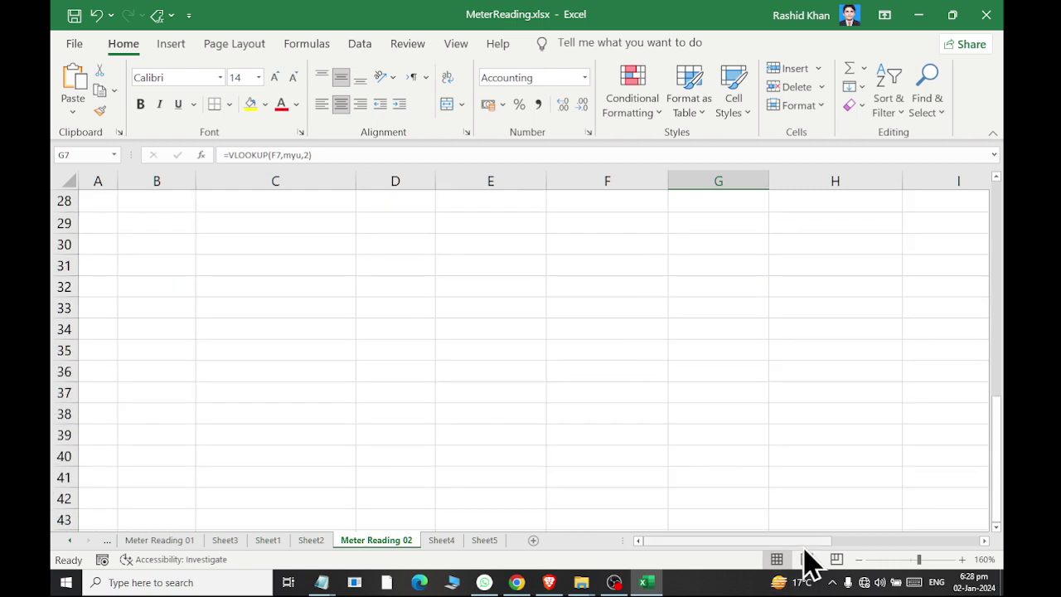
drag(809, 540, 957, 548)
scroll(814, 411, up, 1)
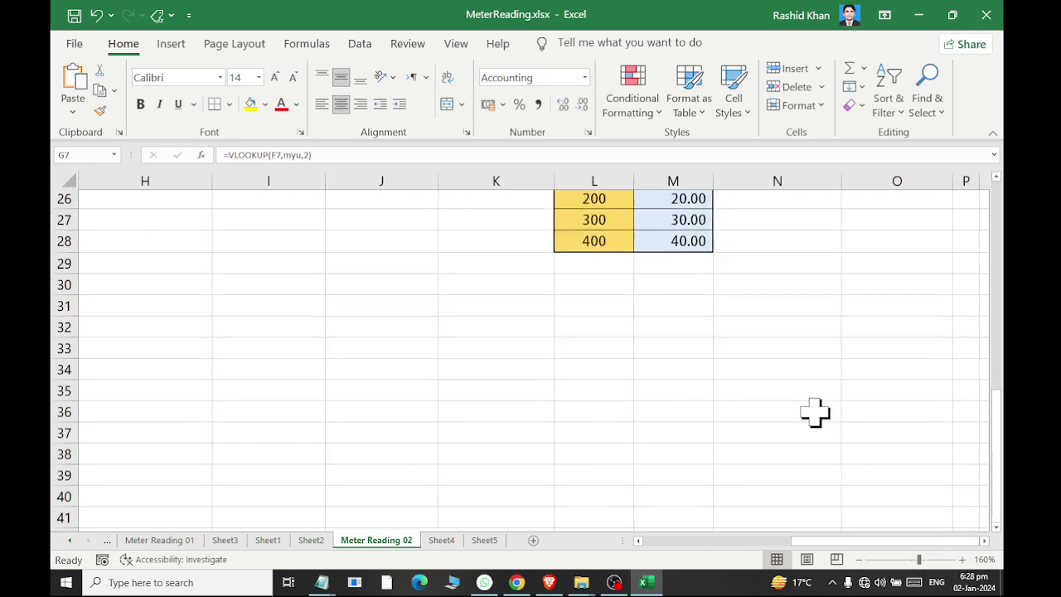
scroll(812, 359, up, 1)
ctrl+scroll(855, 274, up, 3)
scroll(856, 276, down, 1)
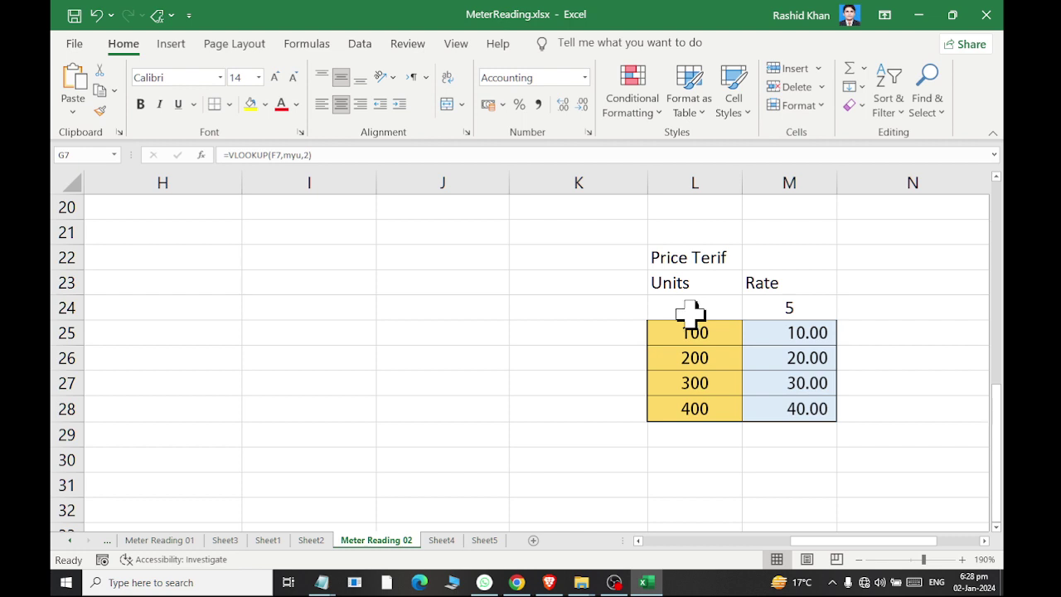
click(690, 311)
click(711, 279)
click(760, 286)
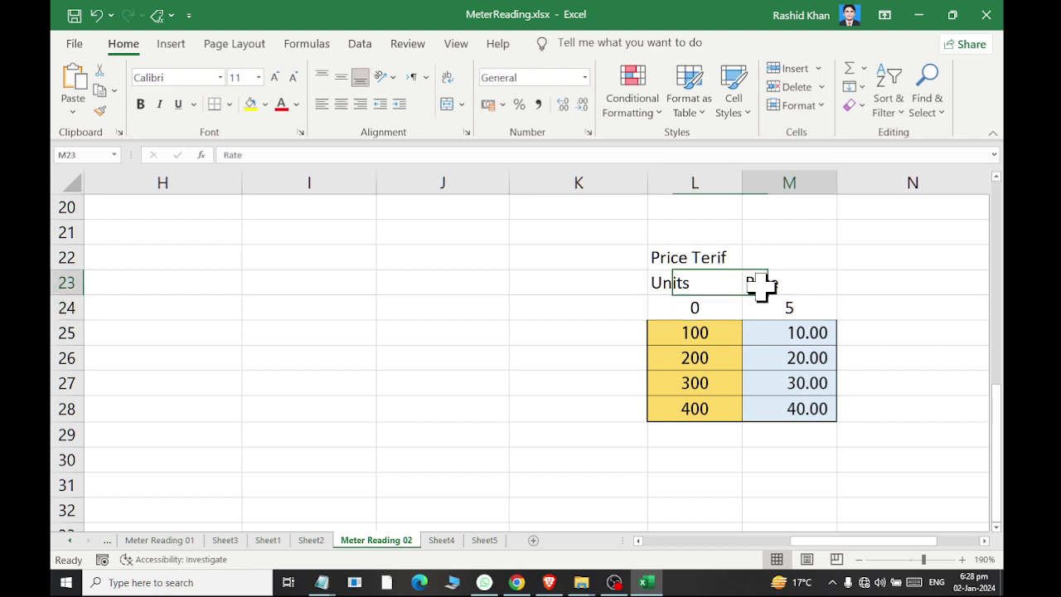
click(717, 310)
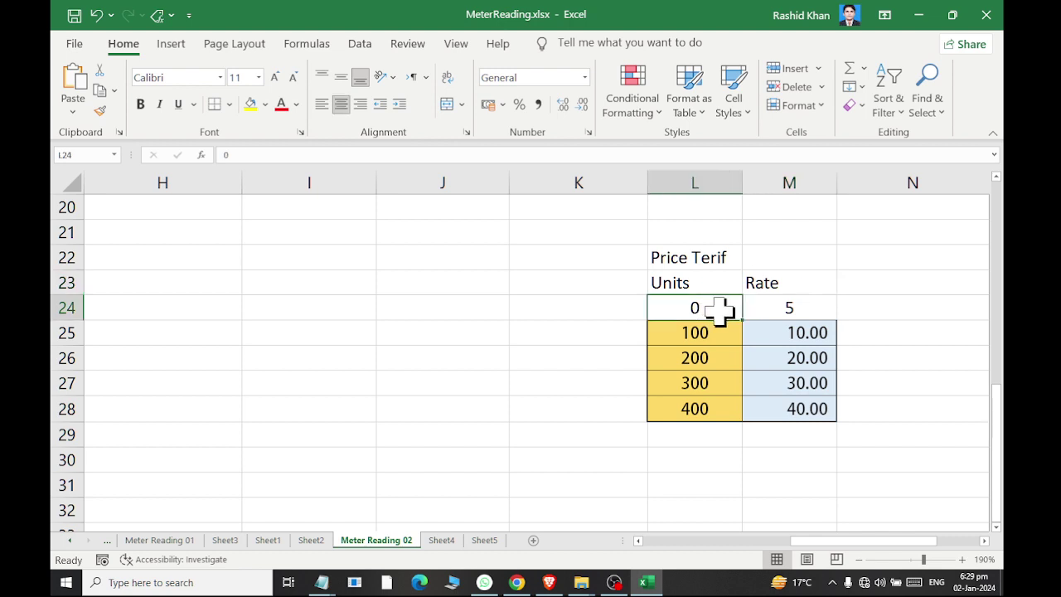
click(788, 309)
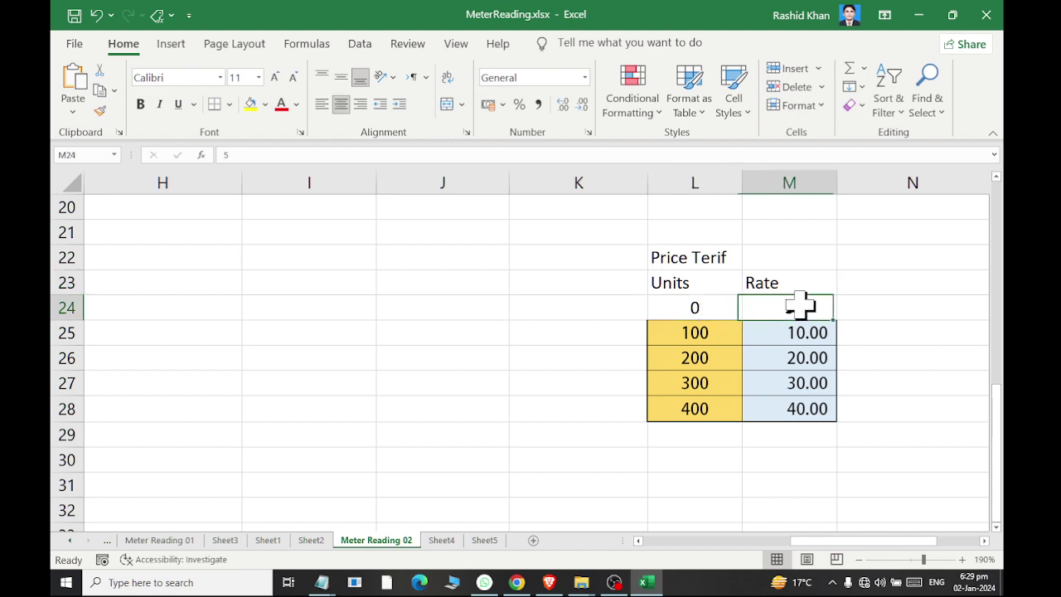
click(706, 309)
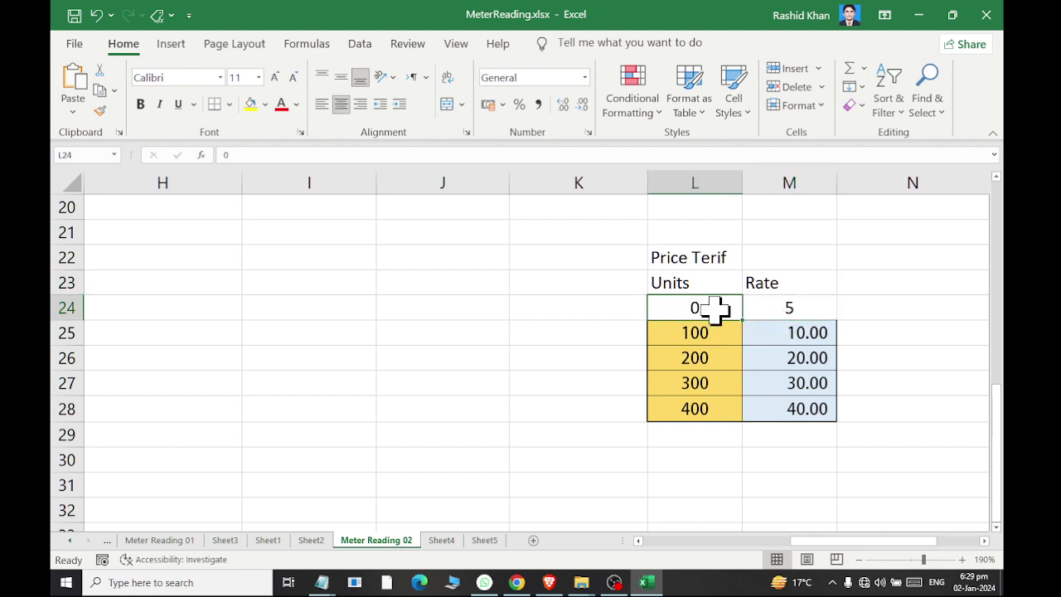
click(797, 308)
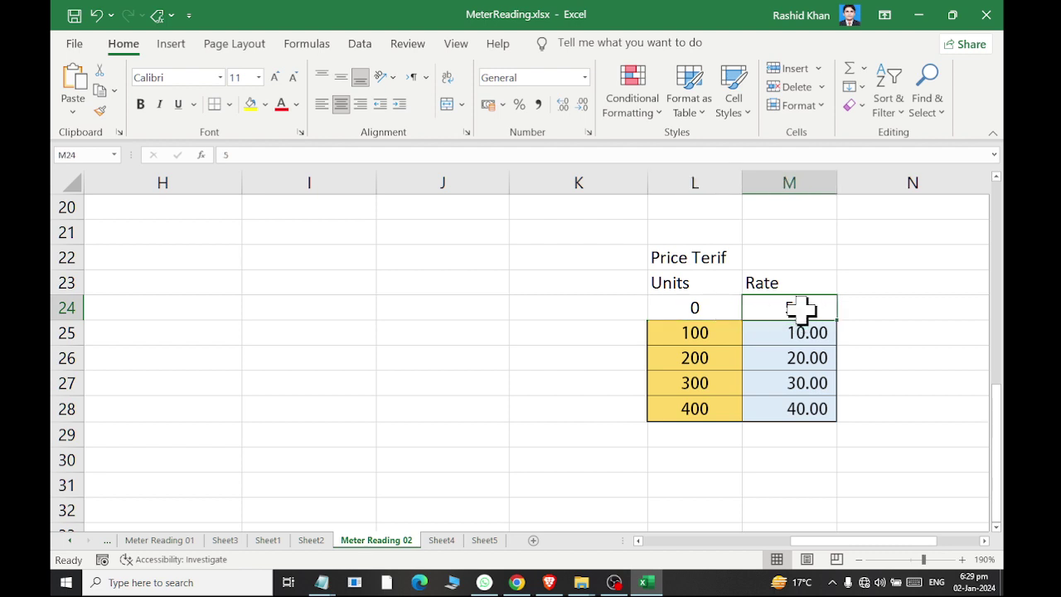
click(694, 334)
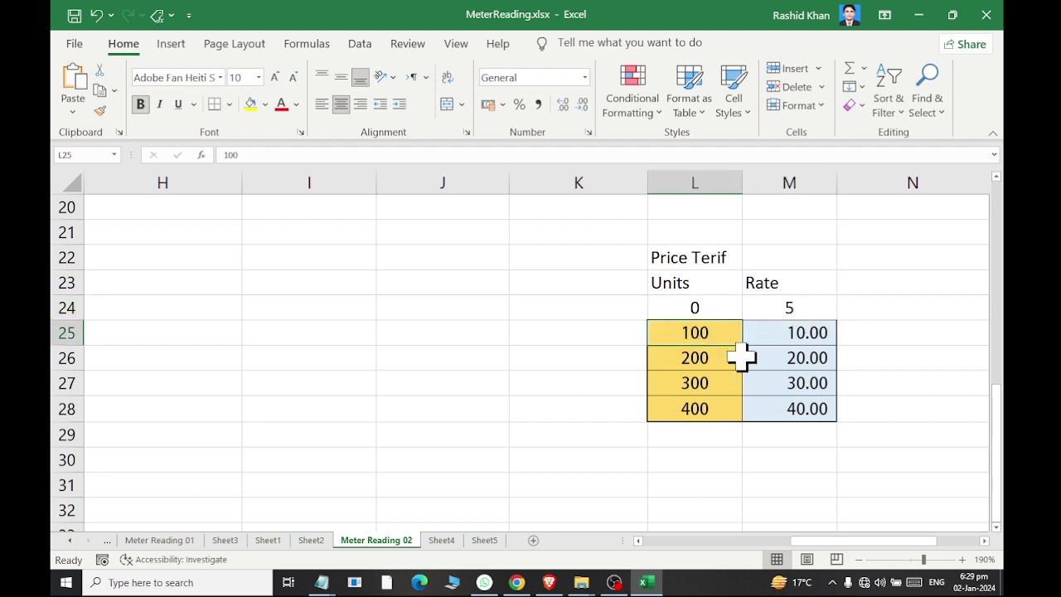
click(725, 307)
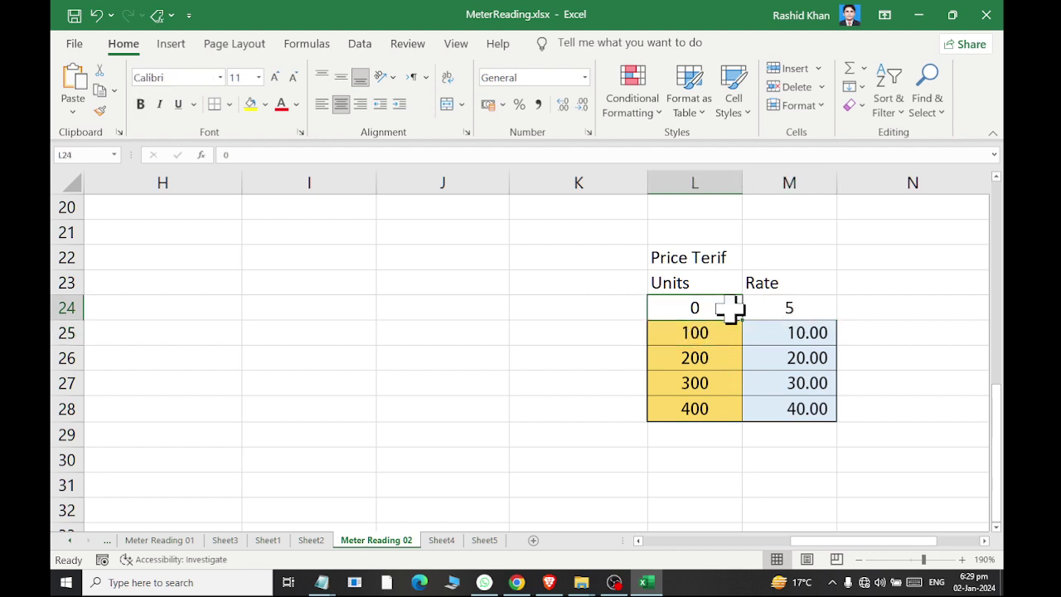
click(800, 309)
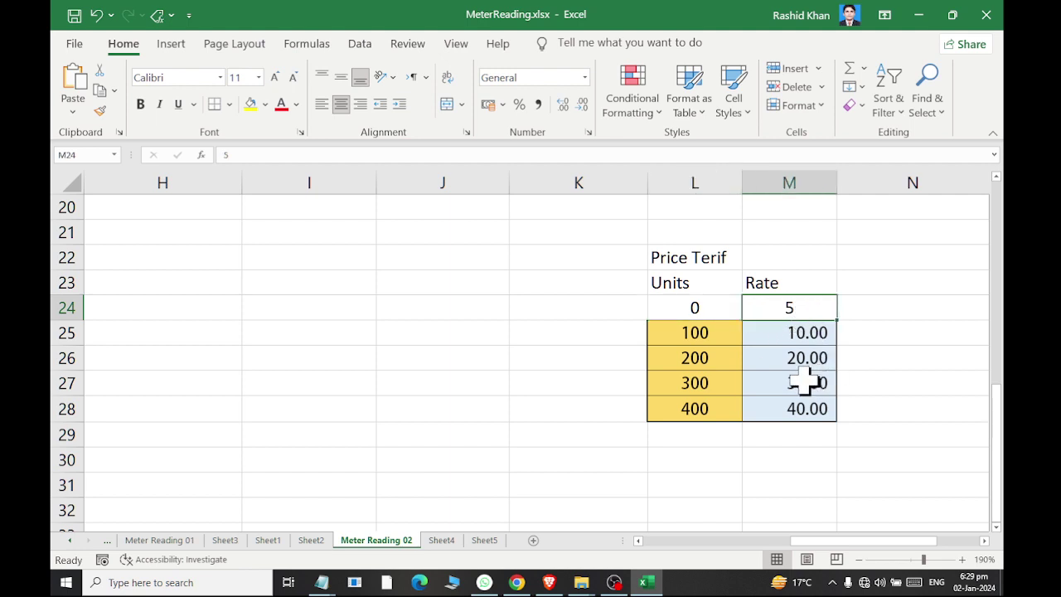
click(734, 334)
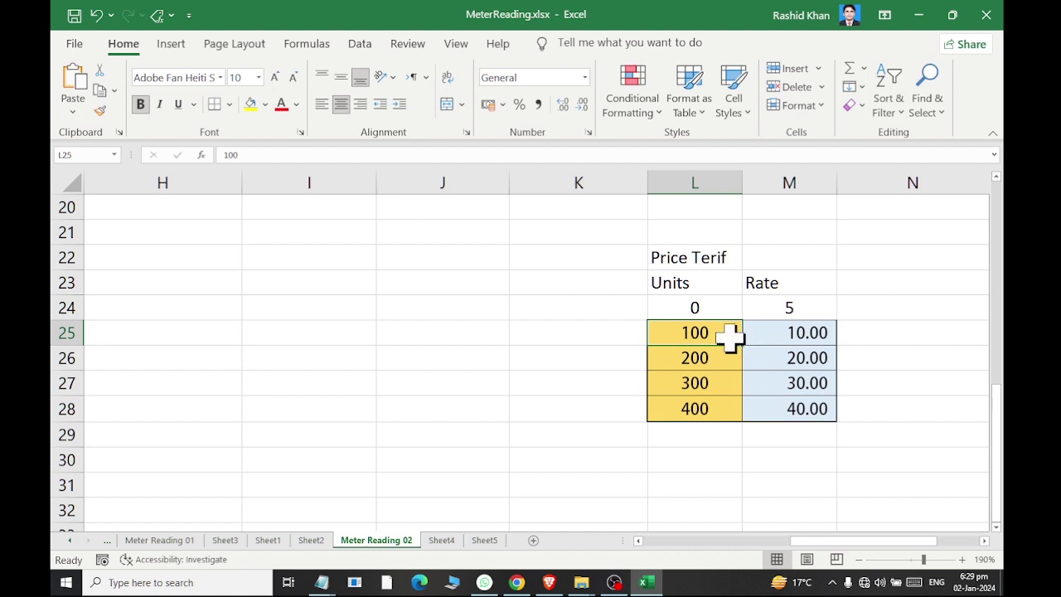
click(781, 336)
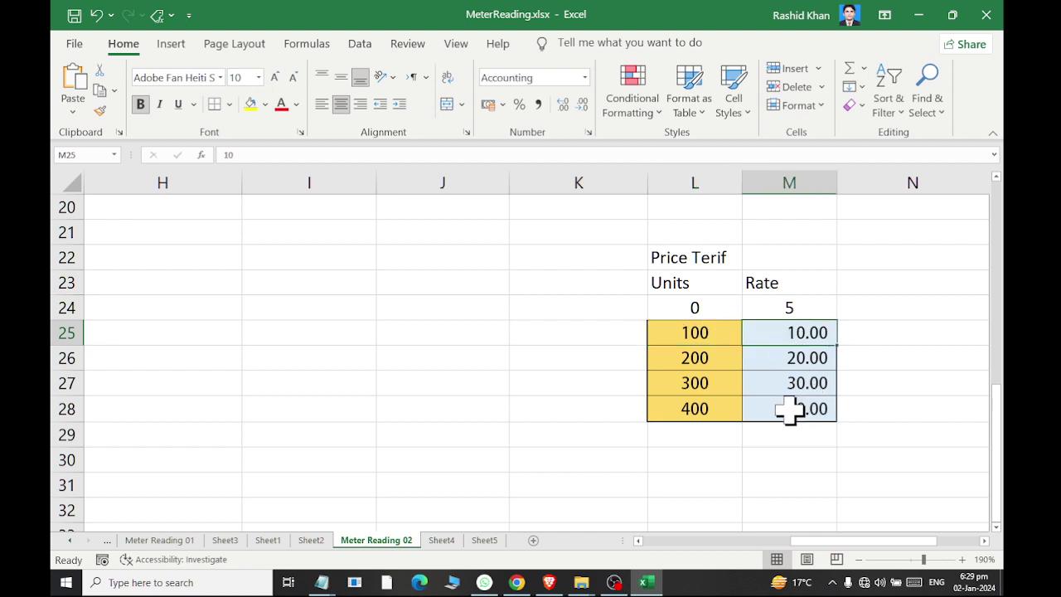
click(719, 357)
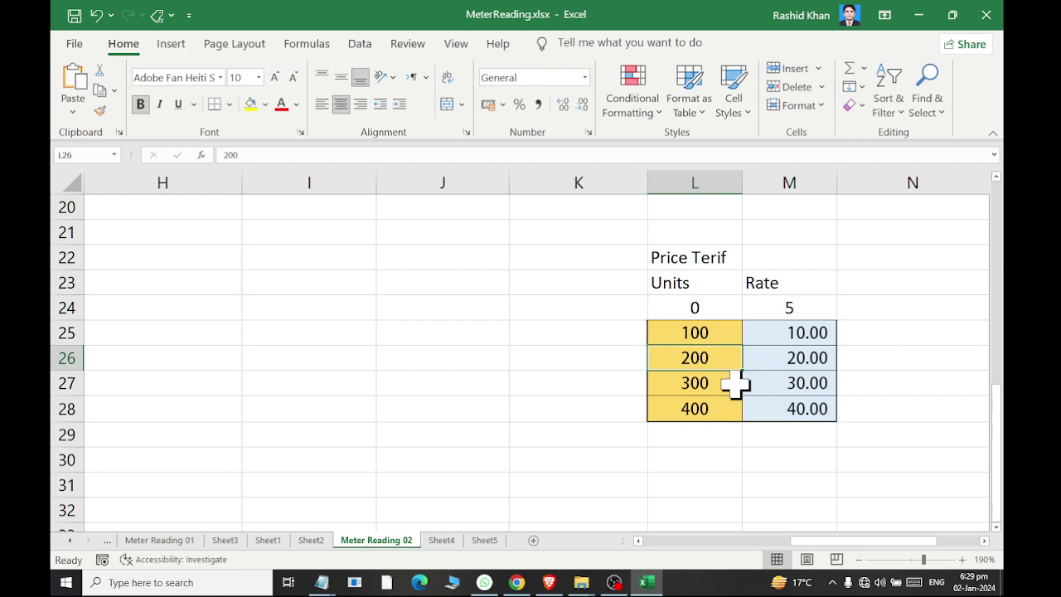
click(784, 334)
click(718, 358)
click(782, 360)
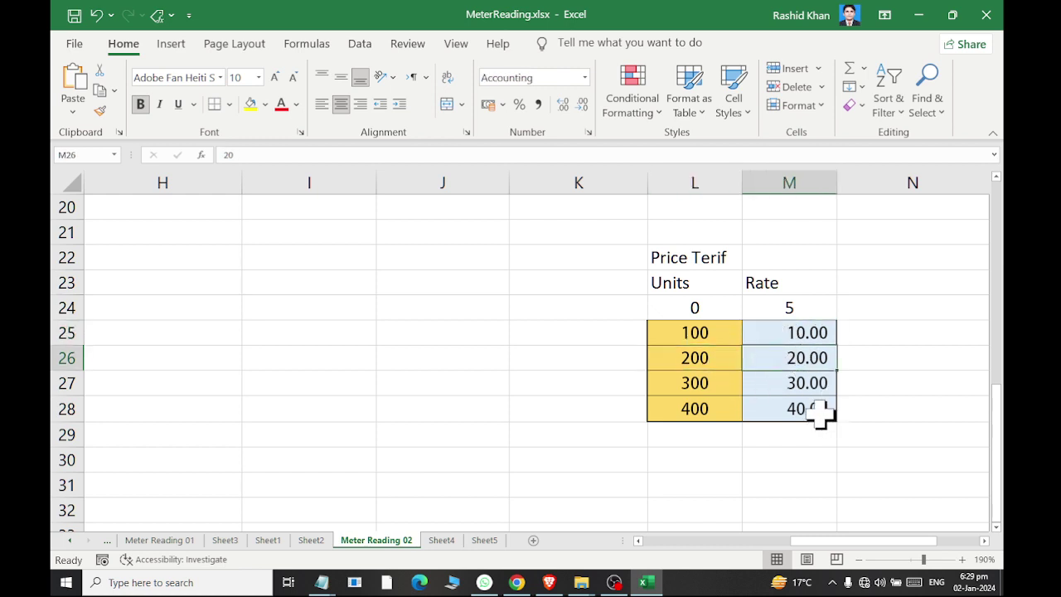
click(725, 382)
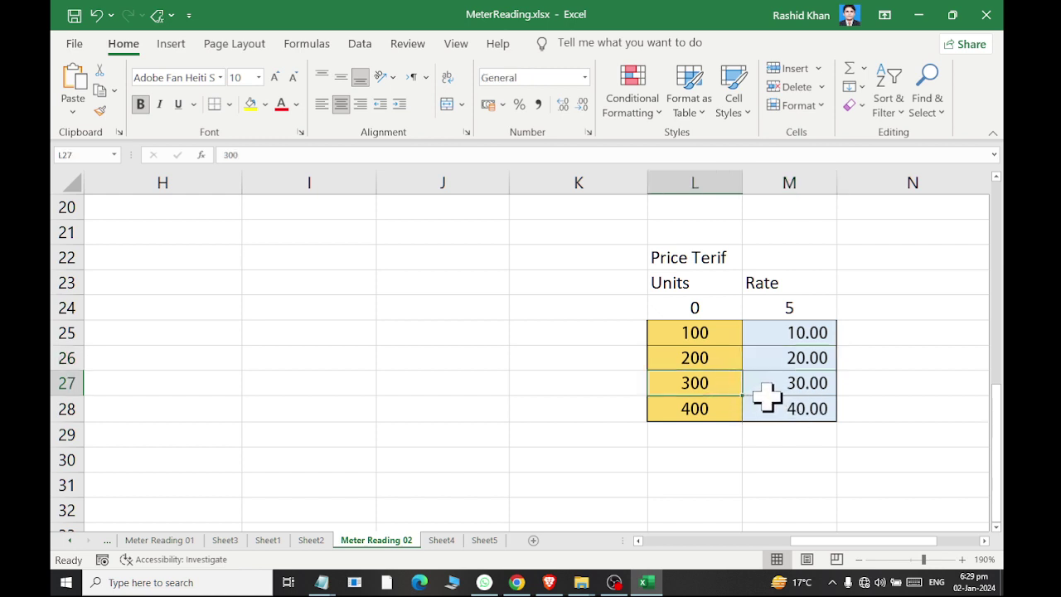
click(808, 362)
click(750, 375)
click(735, 385)
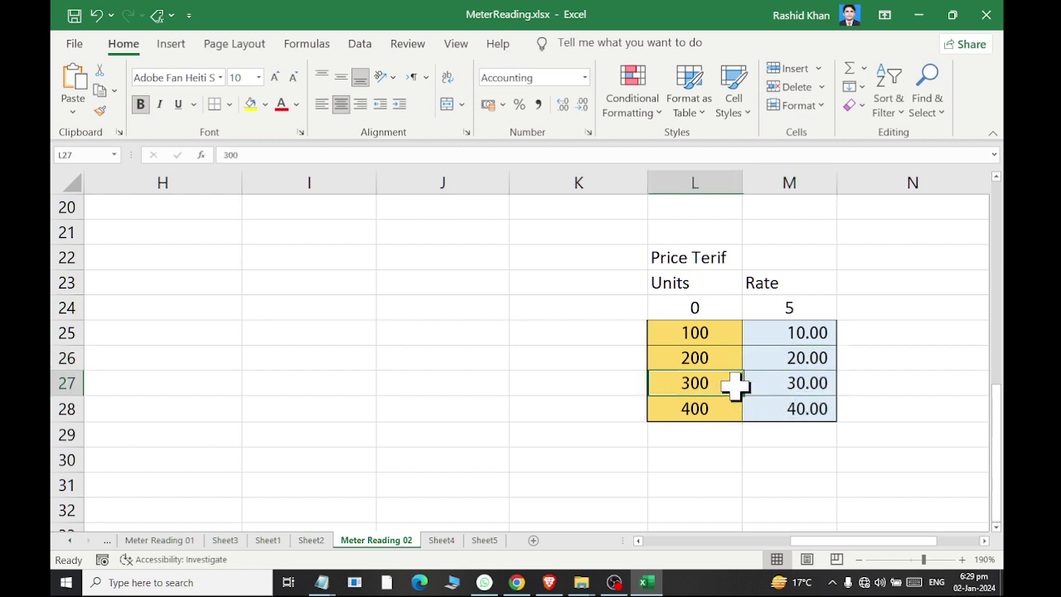
click(786, 381)
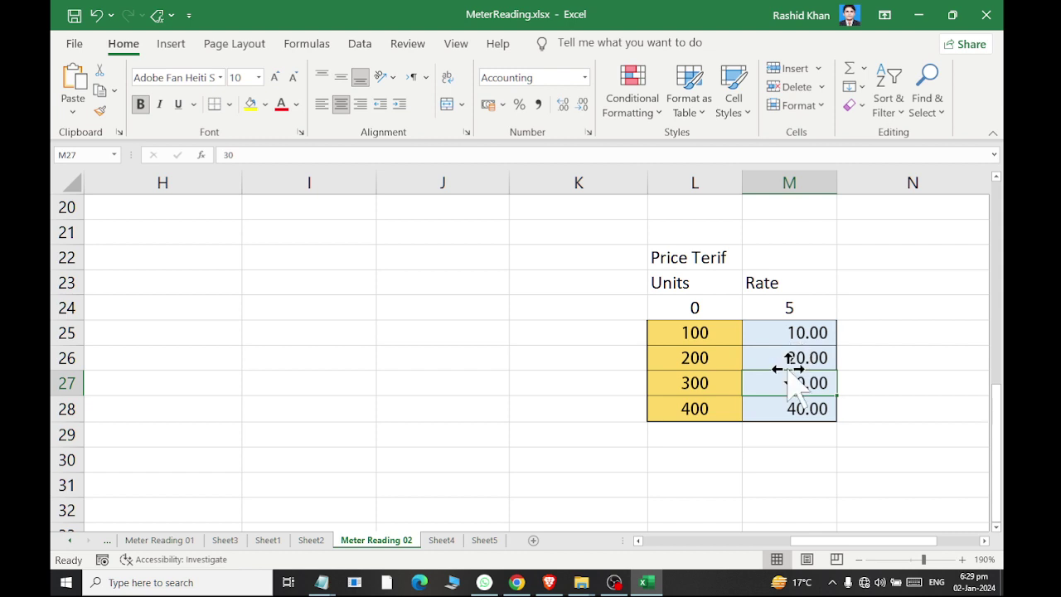
drag(675, 308, 780, 311)
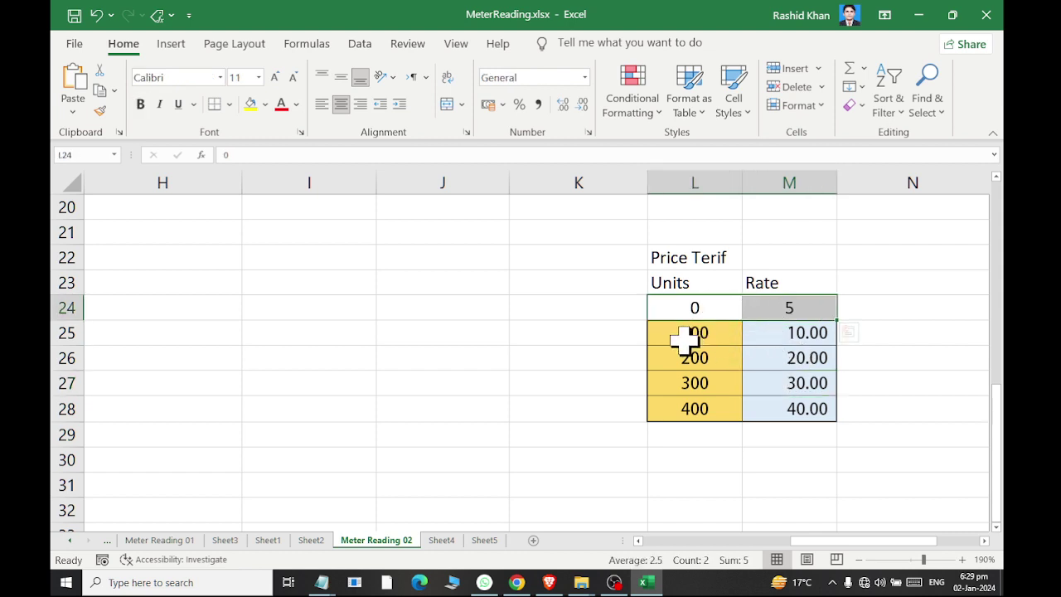
mouse_move(684, 338)
mouse_down()
mouse_move(781, 331)
mouse_move(763, 356)
mouse_up()
key(Down)
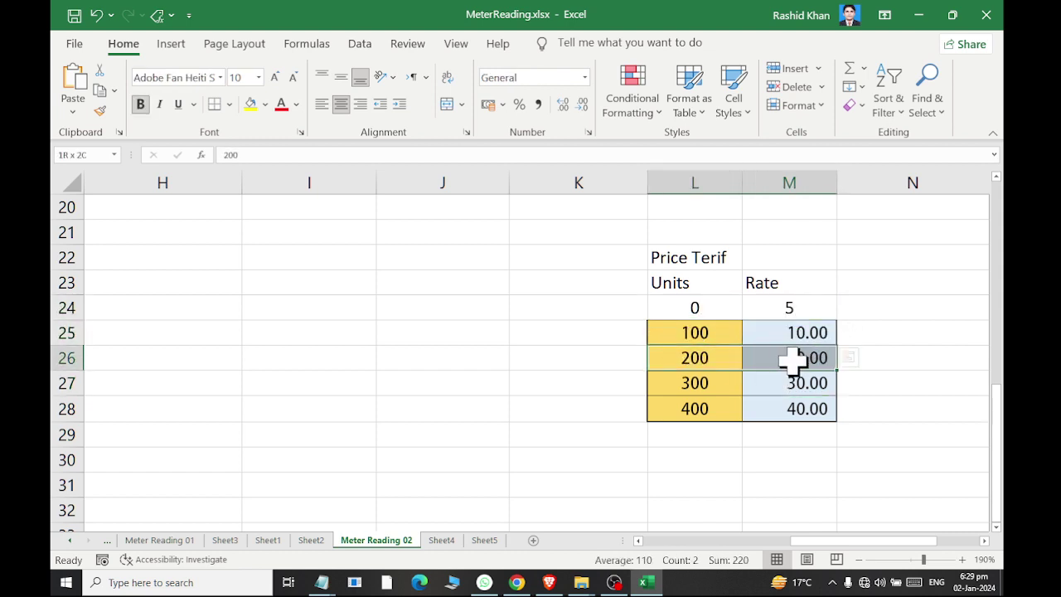
drag(686, 384, 808, 380)
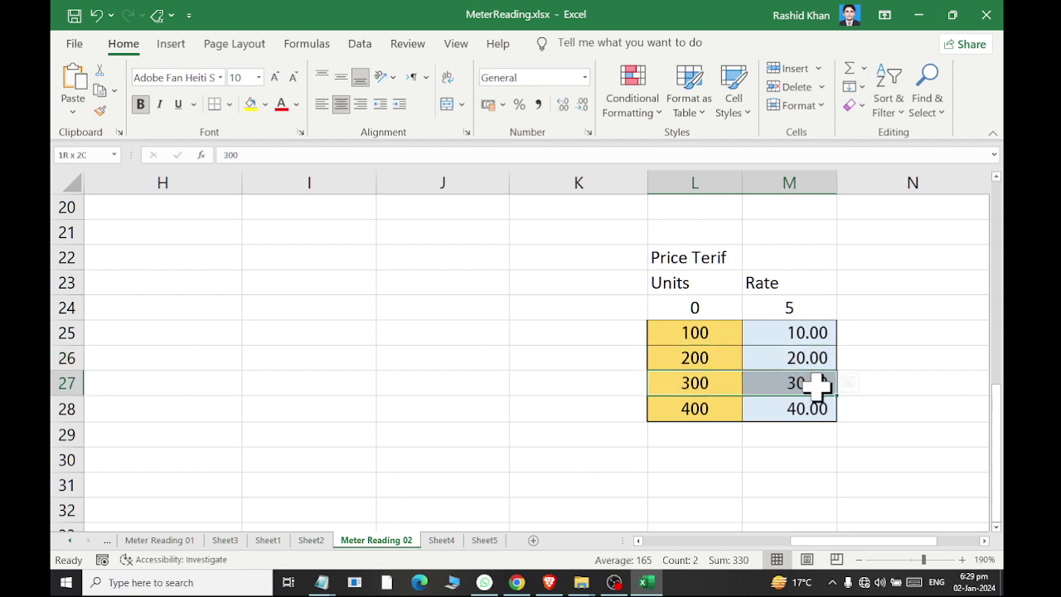
drag(692, 406, 804, 406)
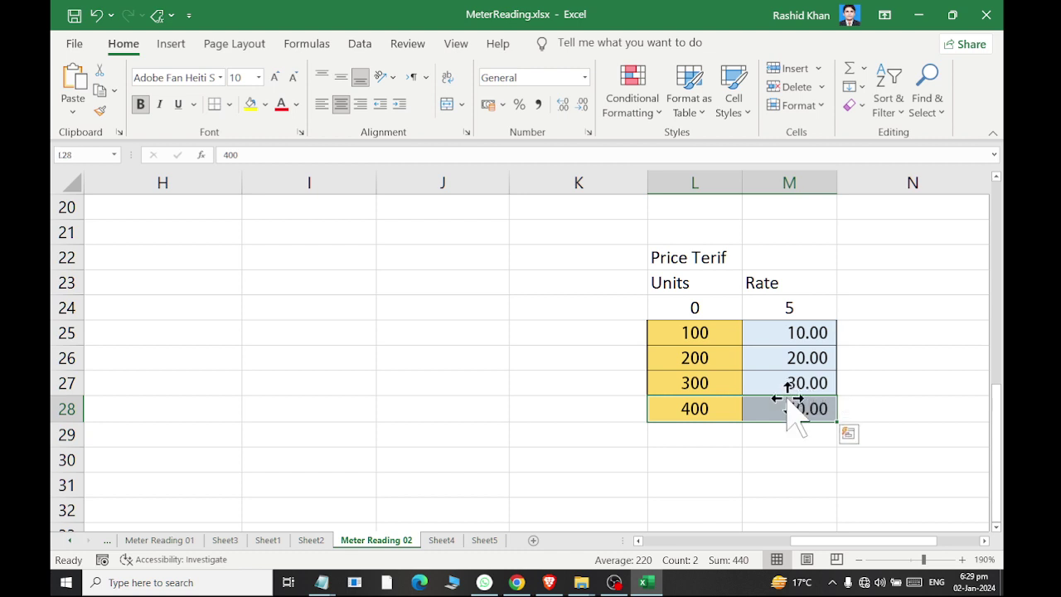
drag(789, 309, 787, 408)
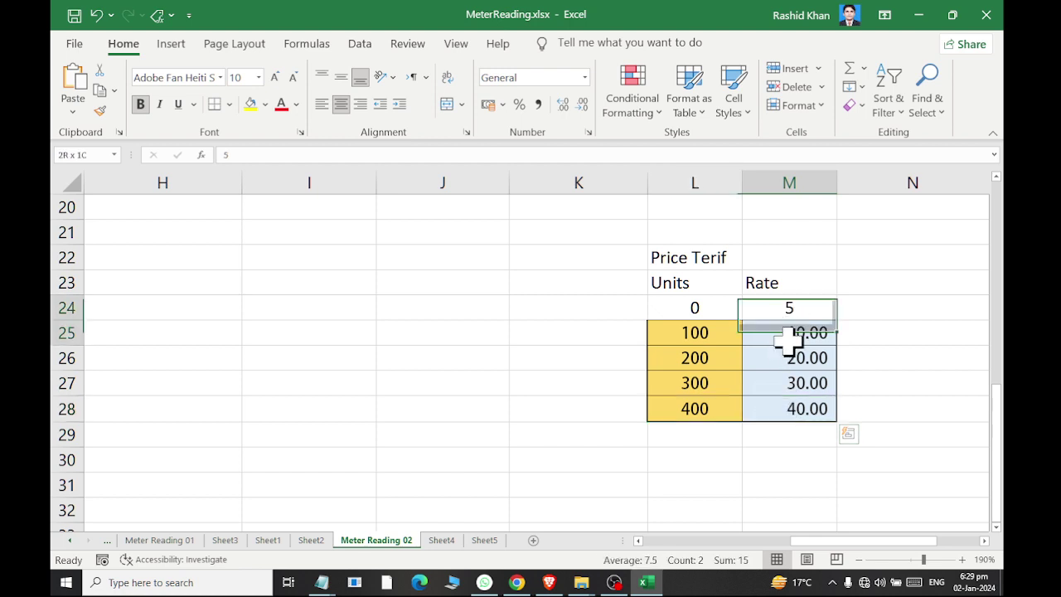
drag(700, 309, 706, 426)
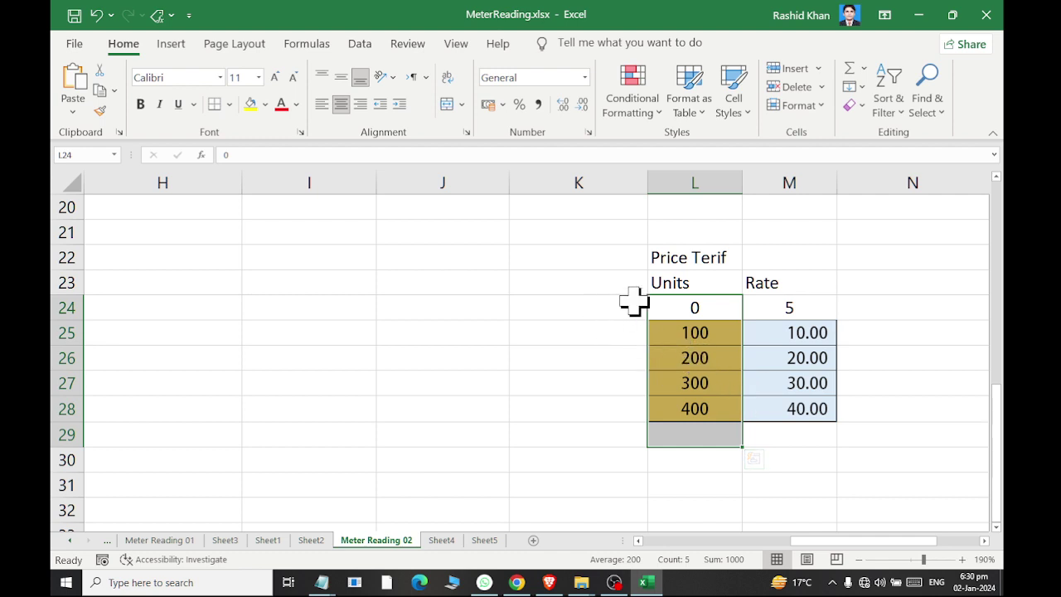
click(686, 309)
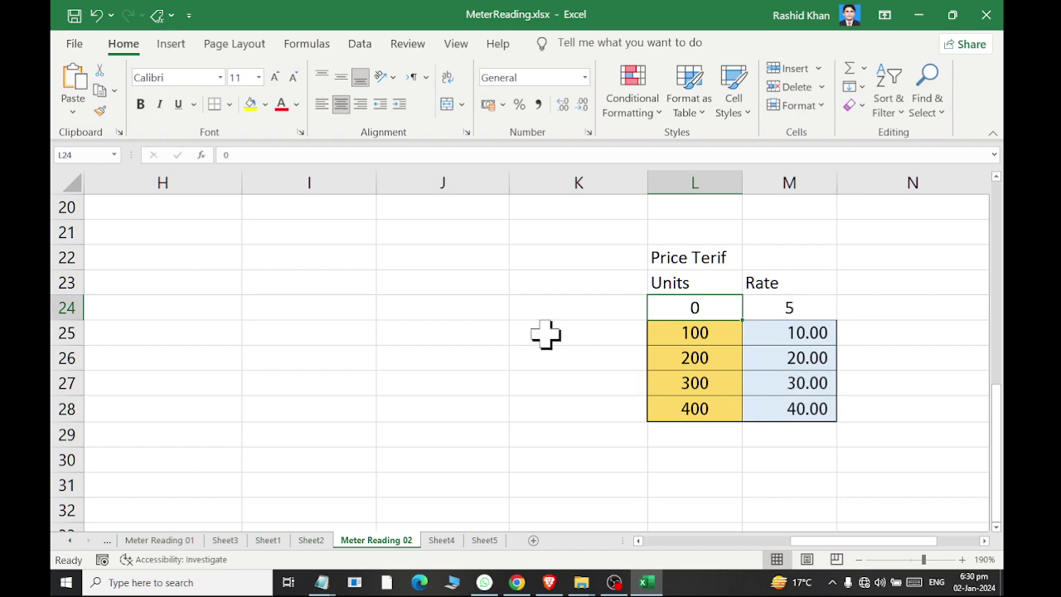
Clear the Total Reading and Unit Rate values in F7:G20.
mouse_move(504, 319)
mouse_down()
mouse_move(55, 7)
mouse_move(354, 218)
mouse_up()
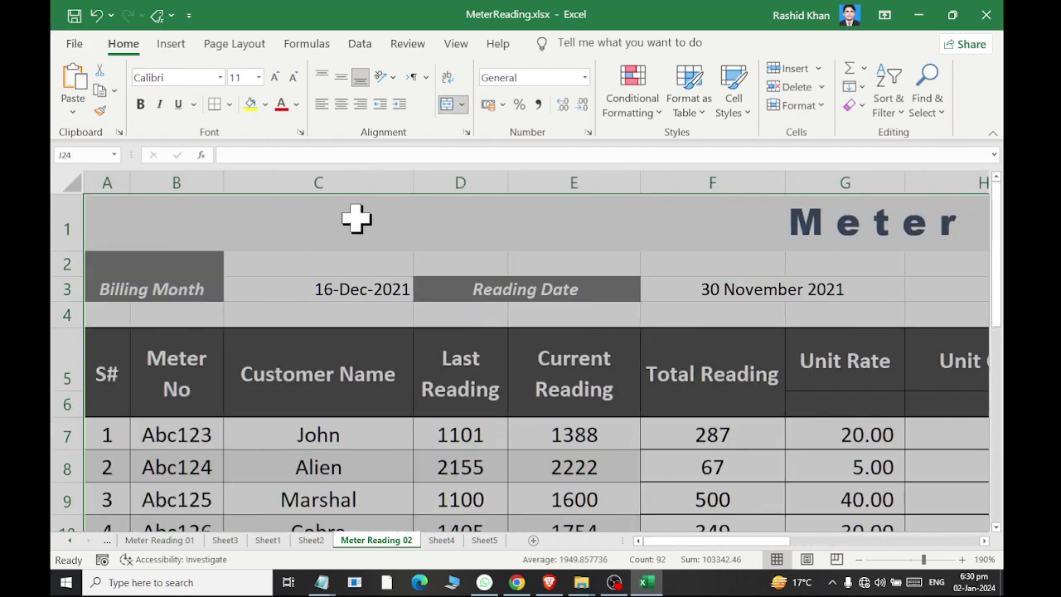
click(372, 242)
scroll(372, 199, down, 6)
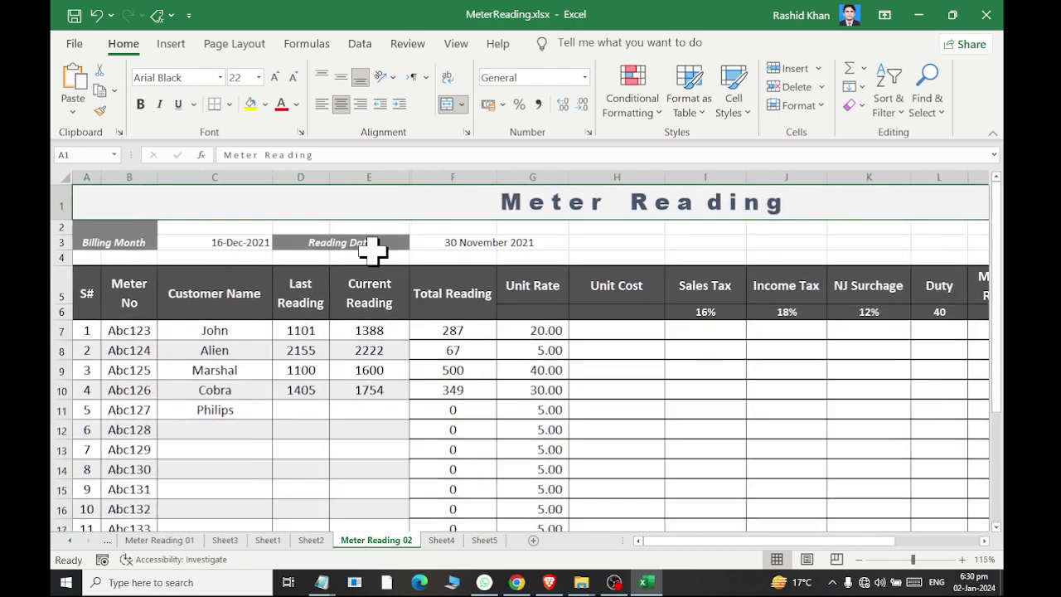
drag(387, 306, 466, 518)
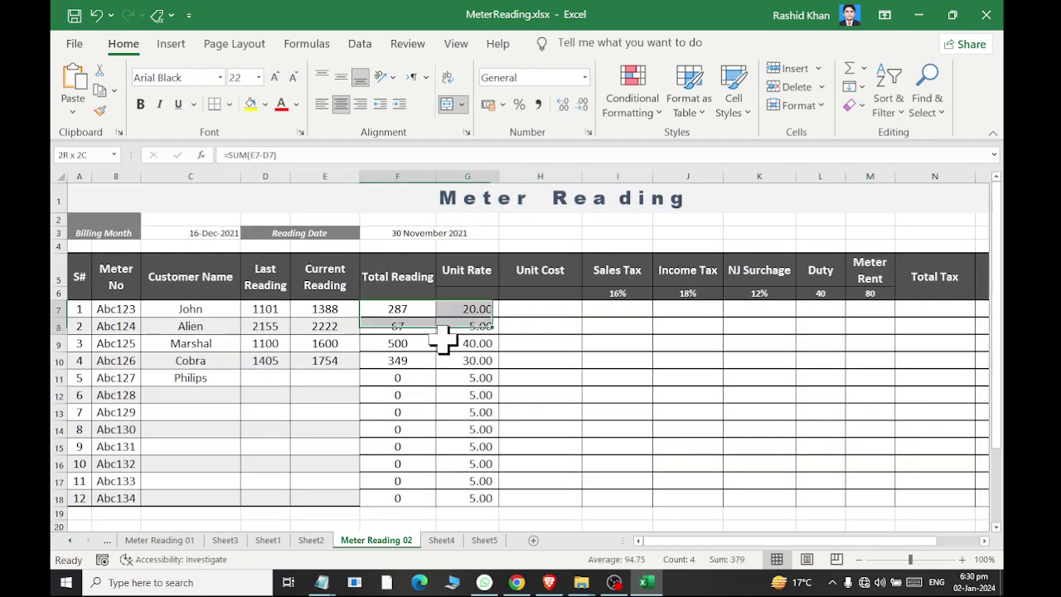
key(Delete)
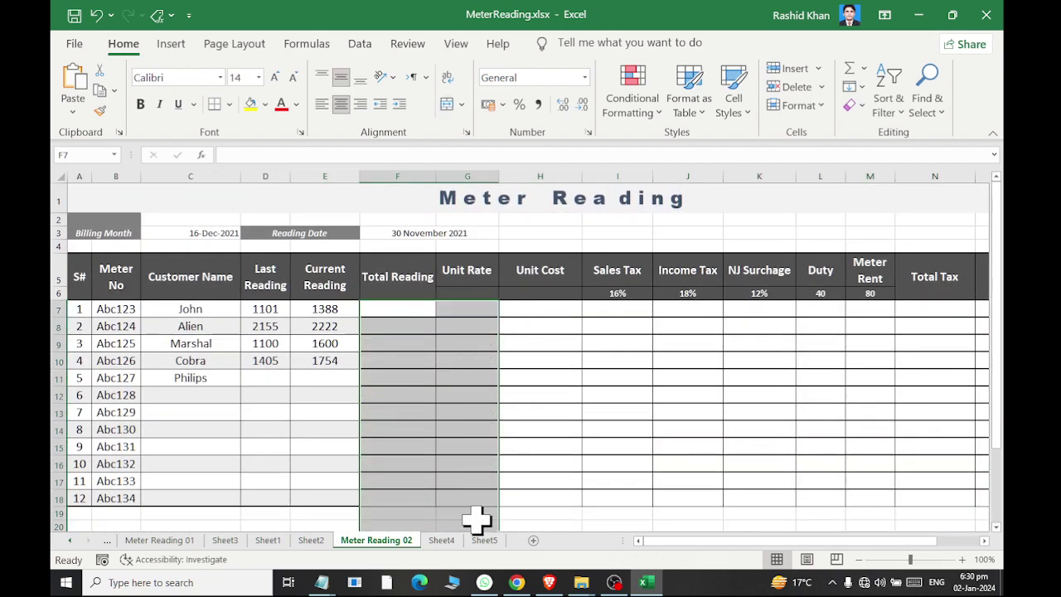
Review the Last Reading and Current Reading values, starting from current reading 1388.
scroll(199, 287, up, 3)
mouse_move(202, 299)
mouse_down()
mouse_move(58, 290)
mouse_move(185, 296)
mouse_up()
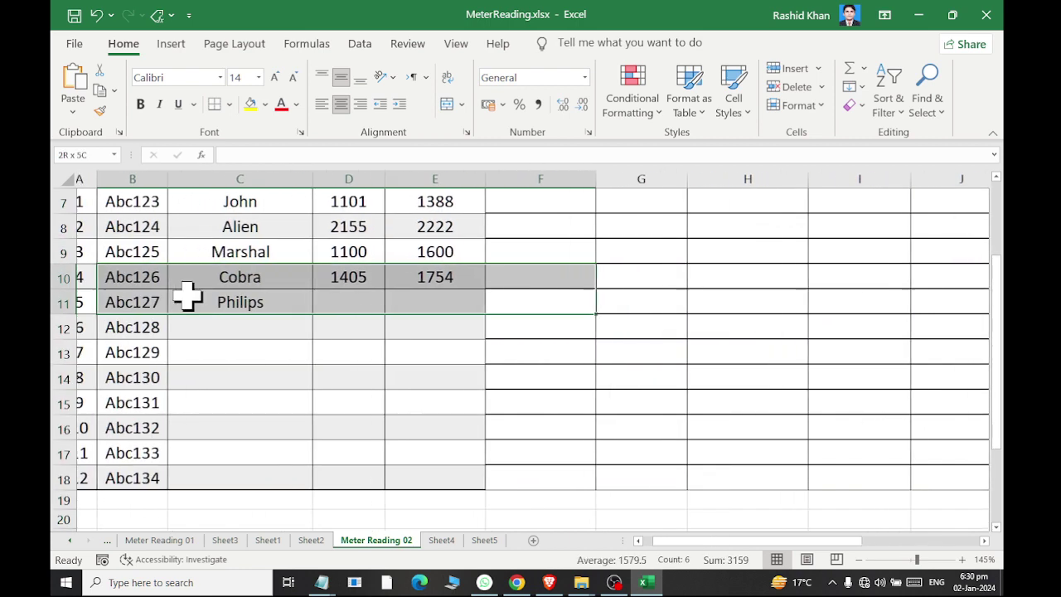
scroll(185, 295, up, 1)
drag(255, 290, 256, 414)
drag(364, 290, 365, 466)
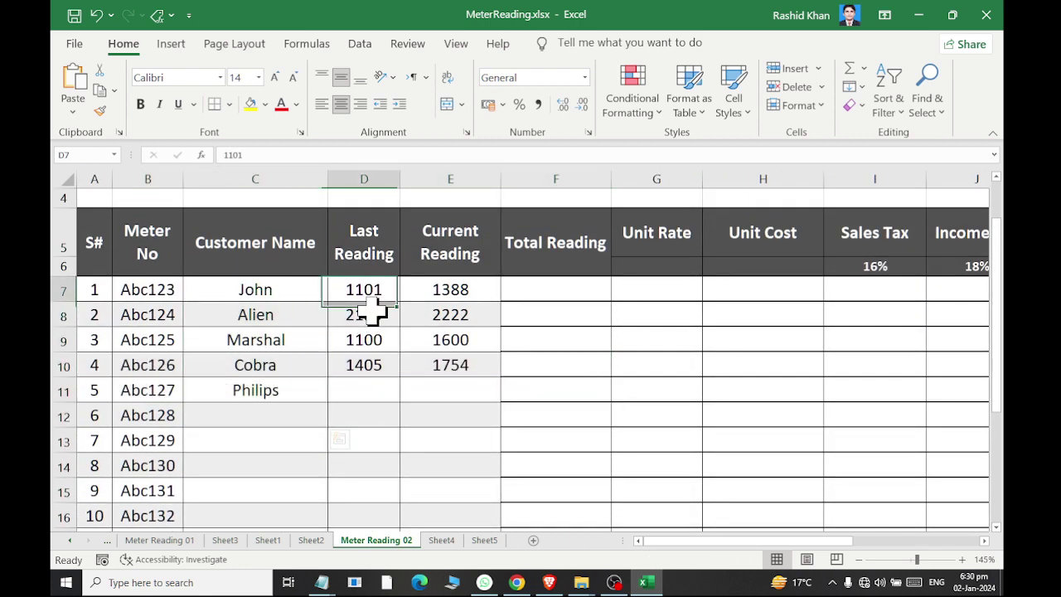
drag(437, 292, 439, 446)
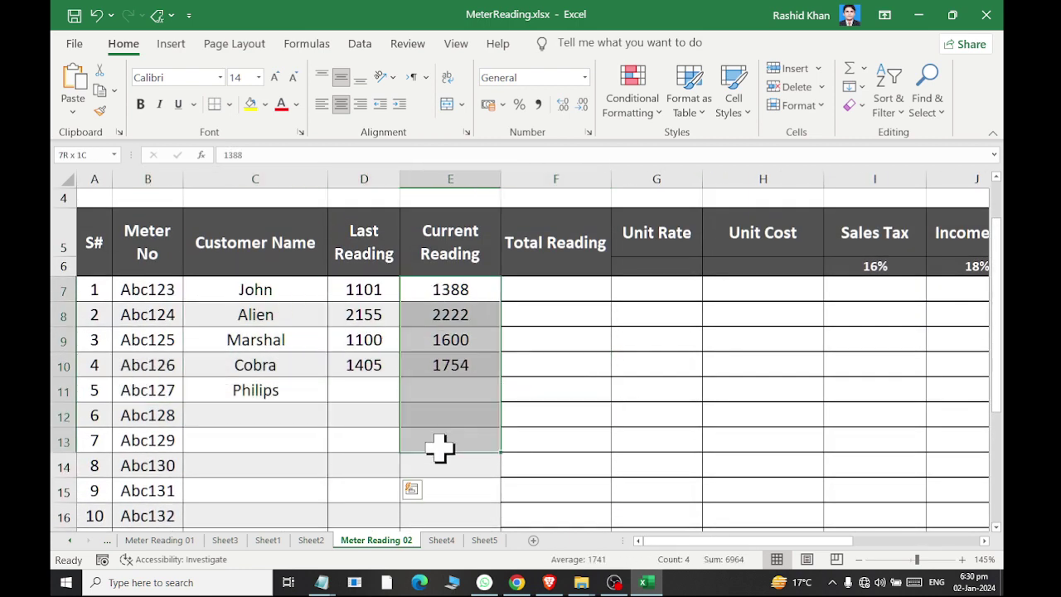
drag(354, 293, 360, 440)
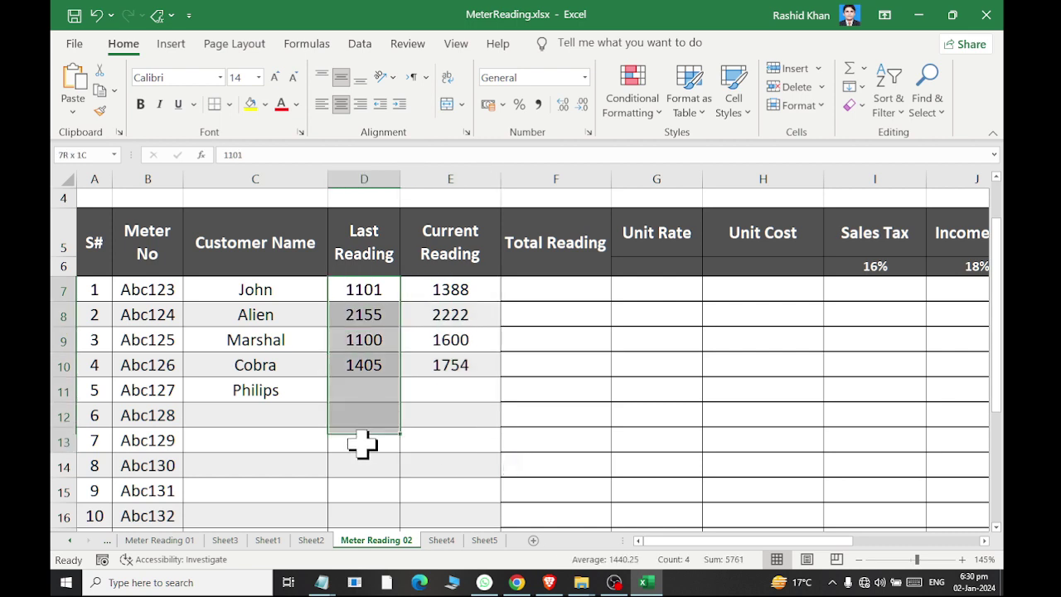
click(482, 285)
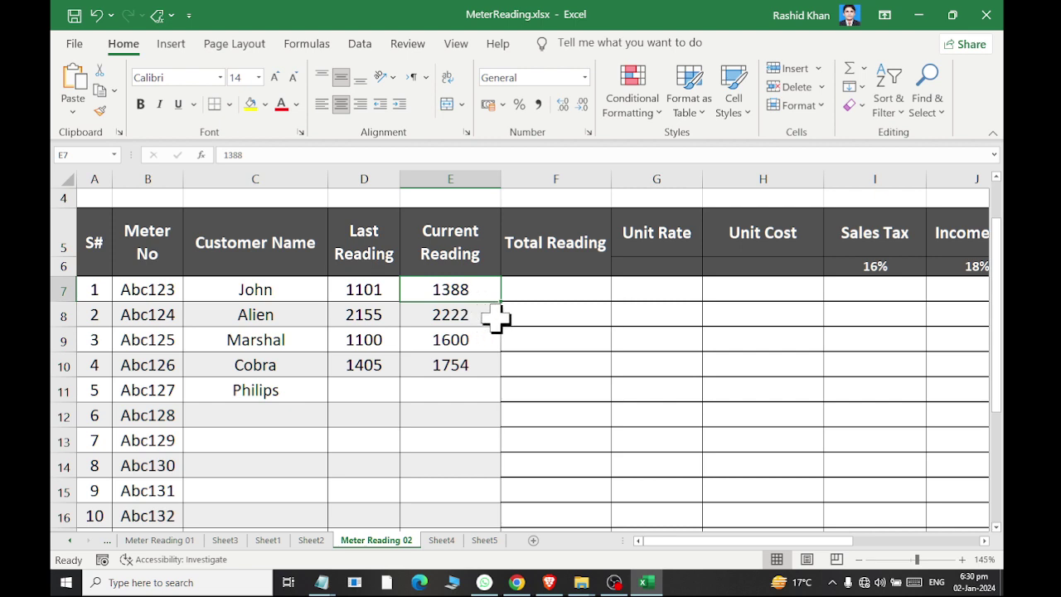
Enter =SUM(E7-D7) in F7 and fill it down, giving 287, 67, 500, 349.
double_click(550, 291)
text(=SUM()
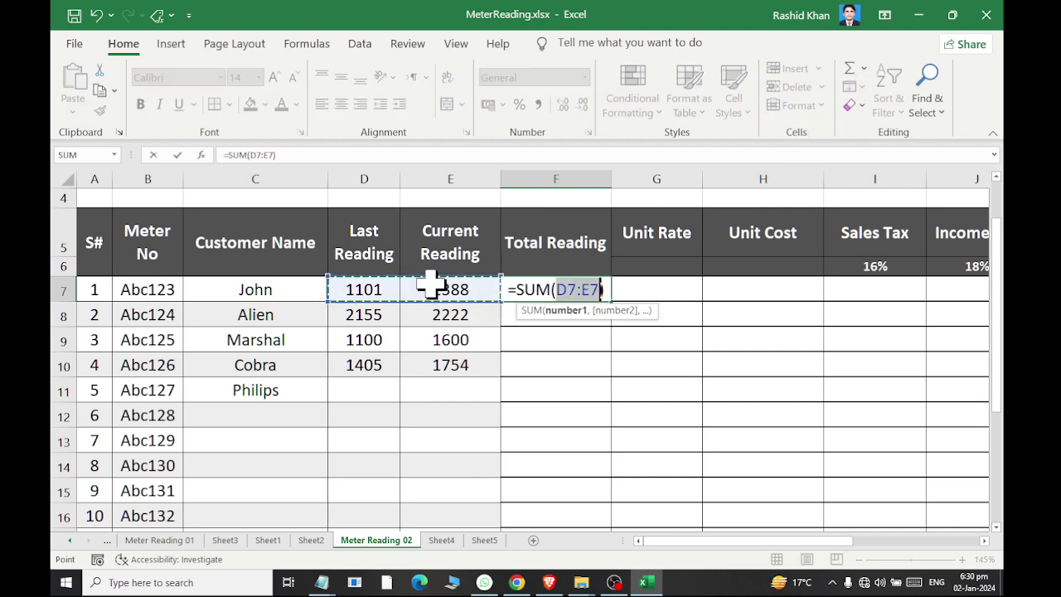
click(421, 287)
text(-)
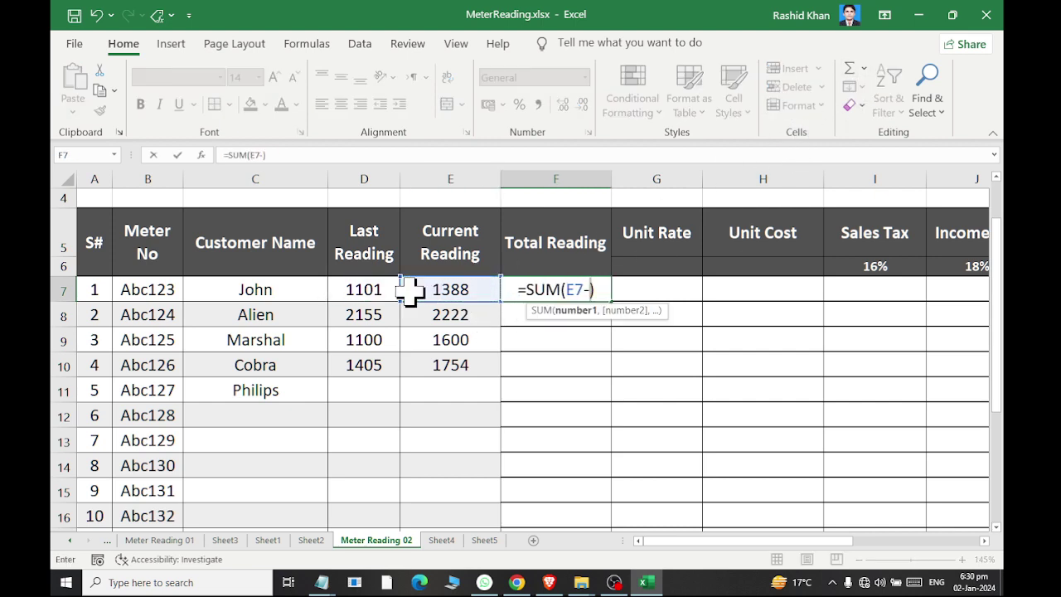
click(363, 289)
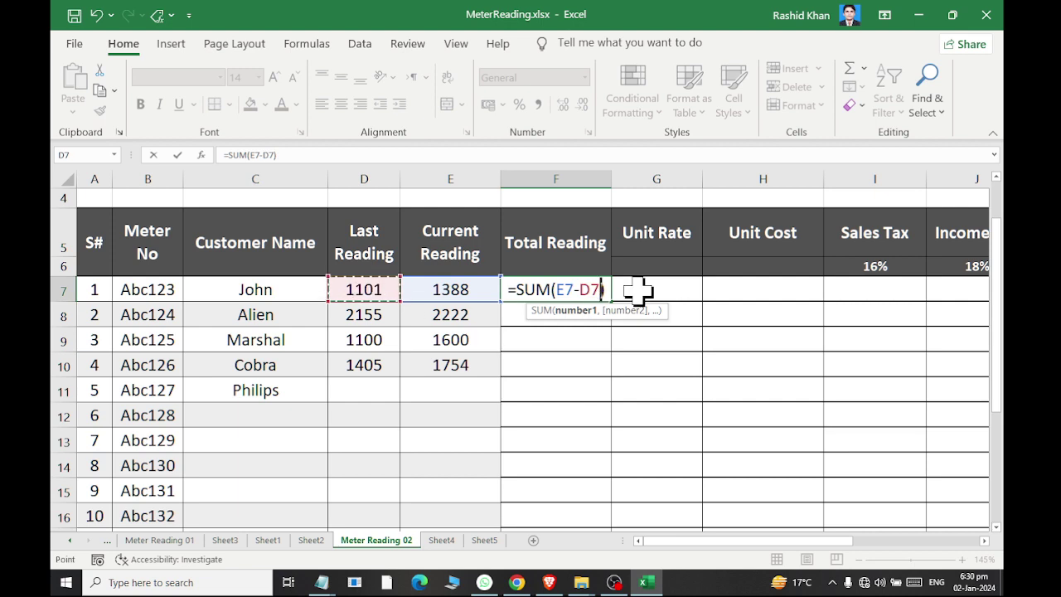
key(Return)
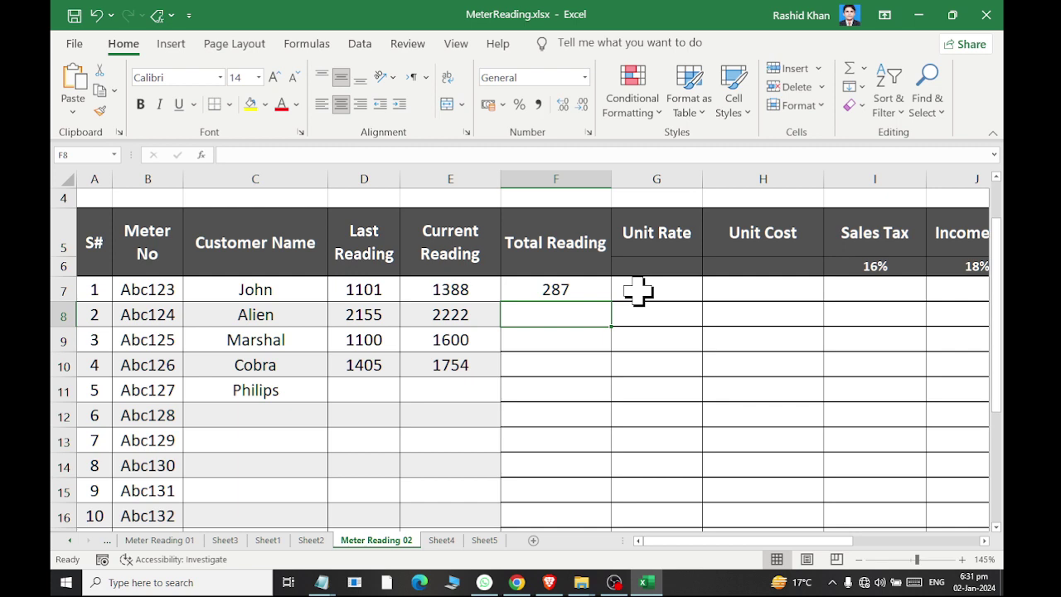
click(557, 290)
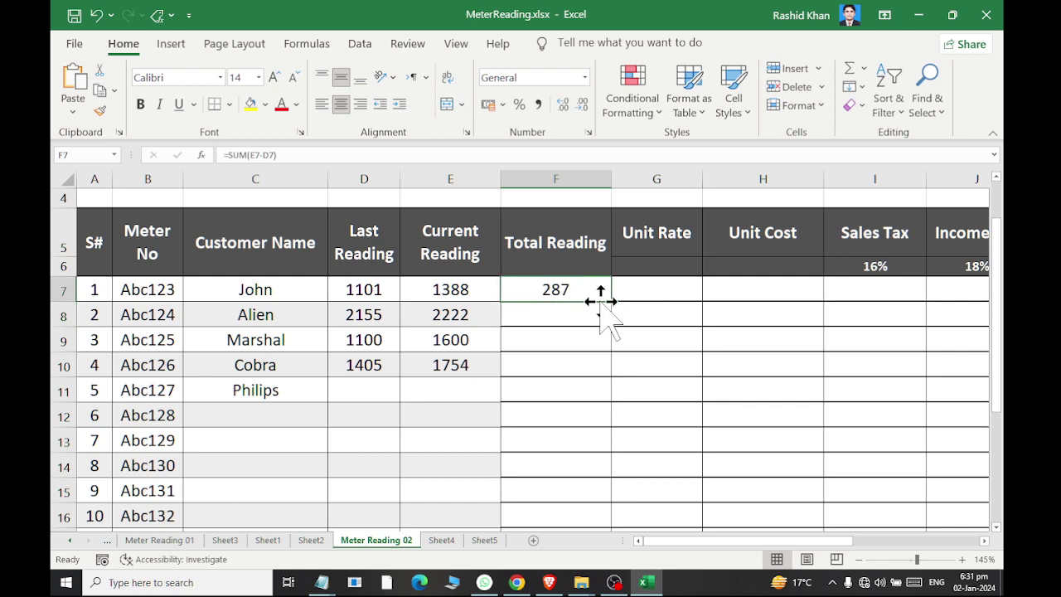
double_click(610, 302)
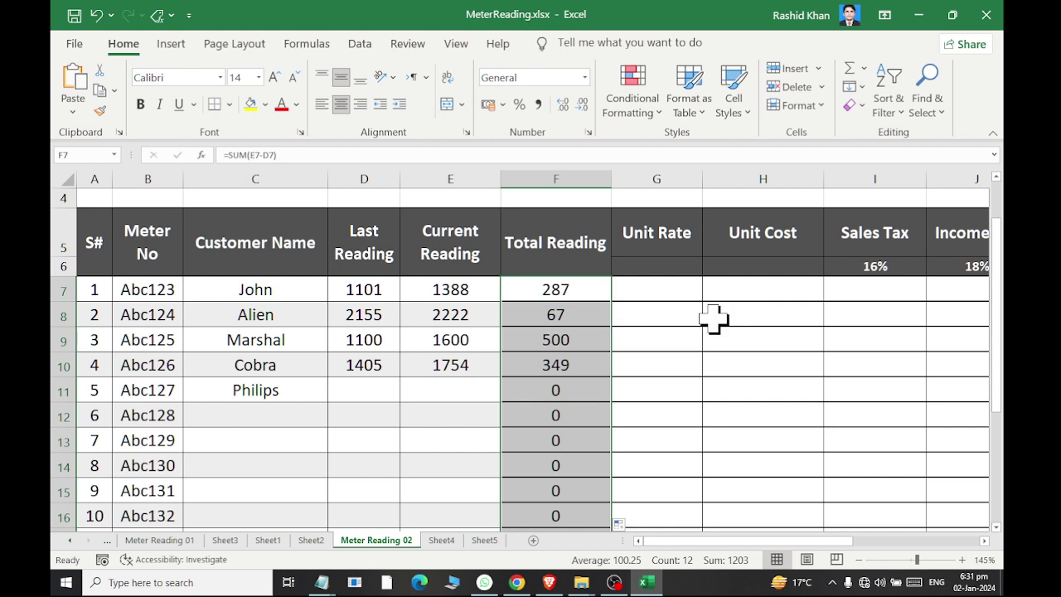
click(670, 289)
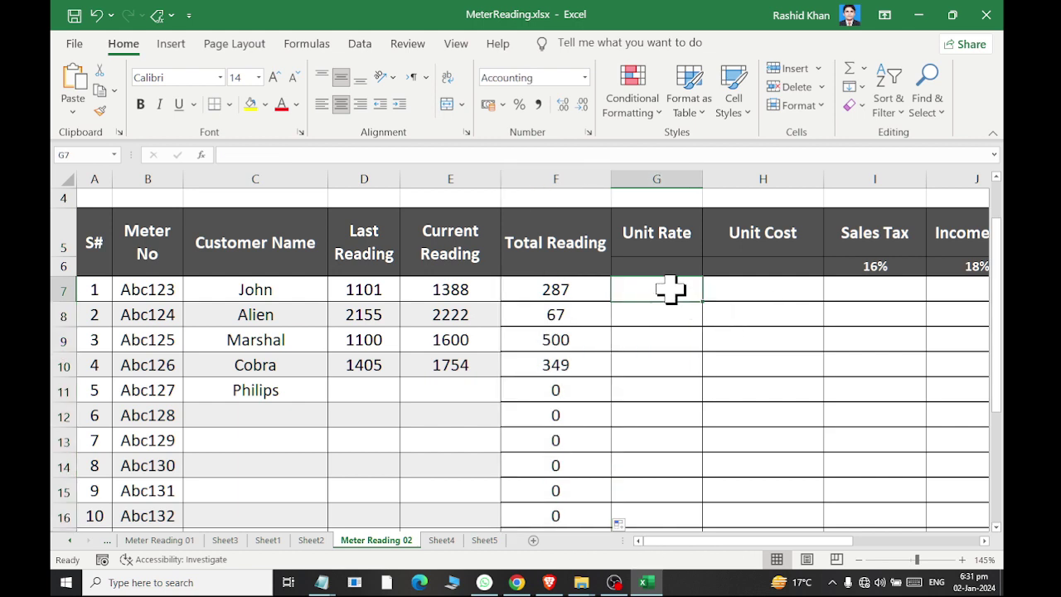
Define a name for the Price Terif range L24:M28, then return to the Meter Reading table.
scroll(715, 335, down, 7)
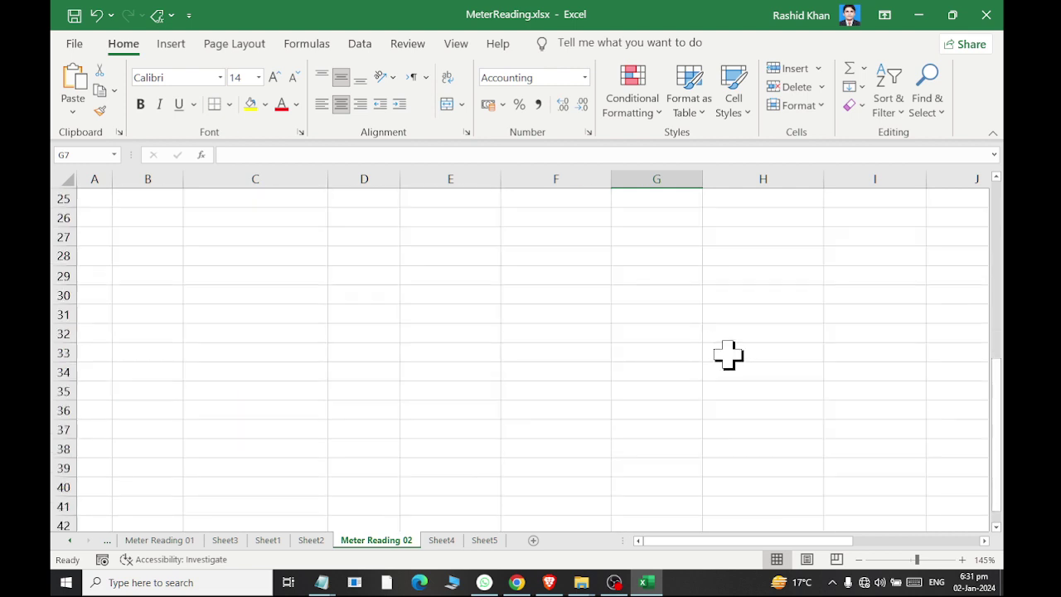
click(891, 541)
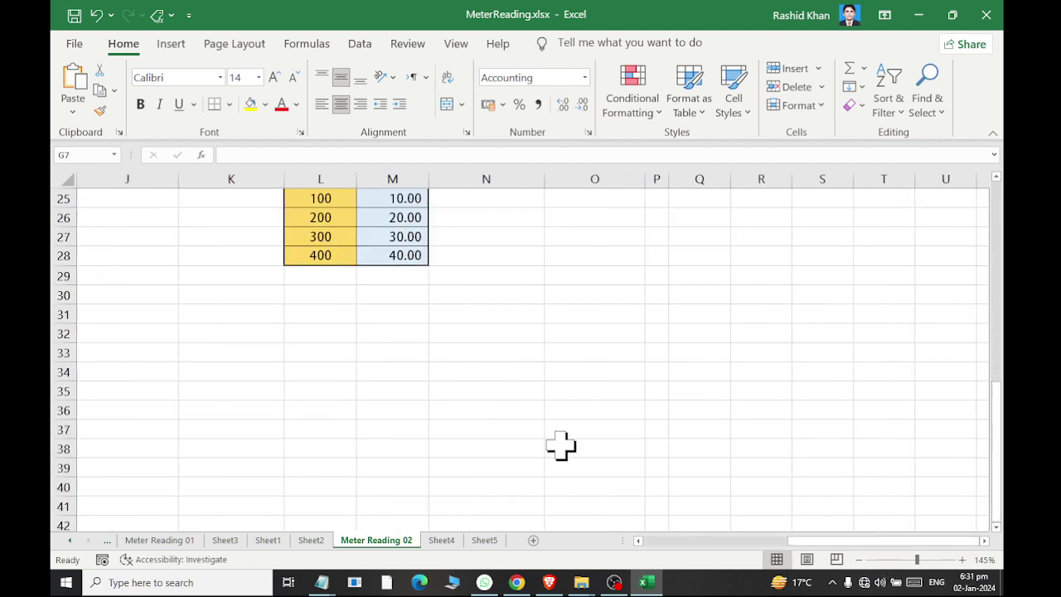
scroll(322, 327, up, 1)
drag(314, 237, 370, 314)
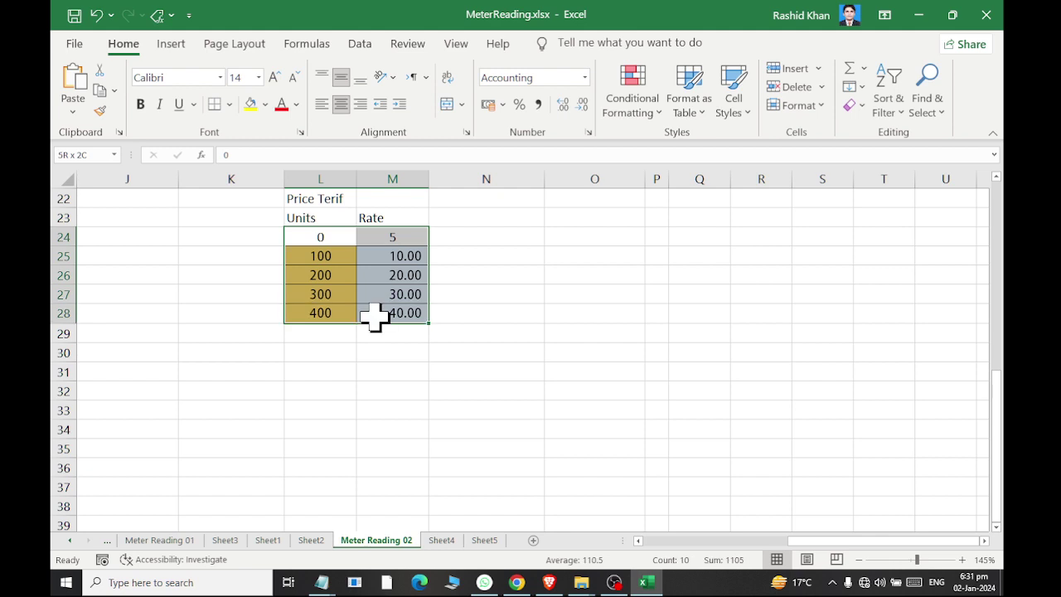
click(306, 43)
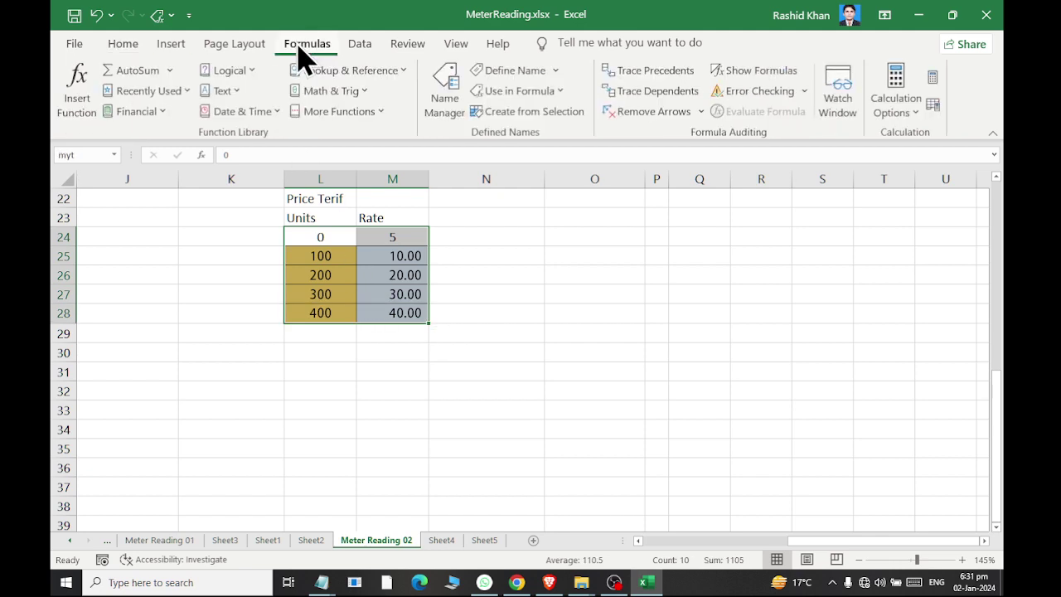
click(518, 73)
text(ttt)
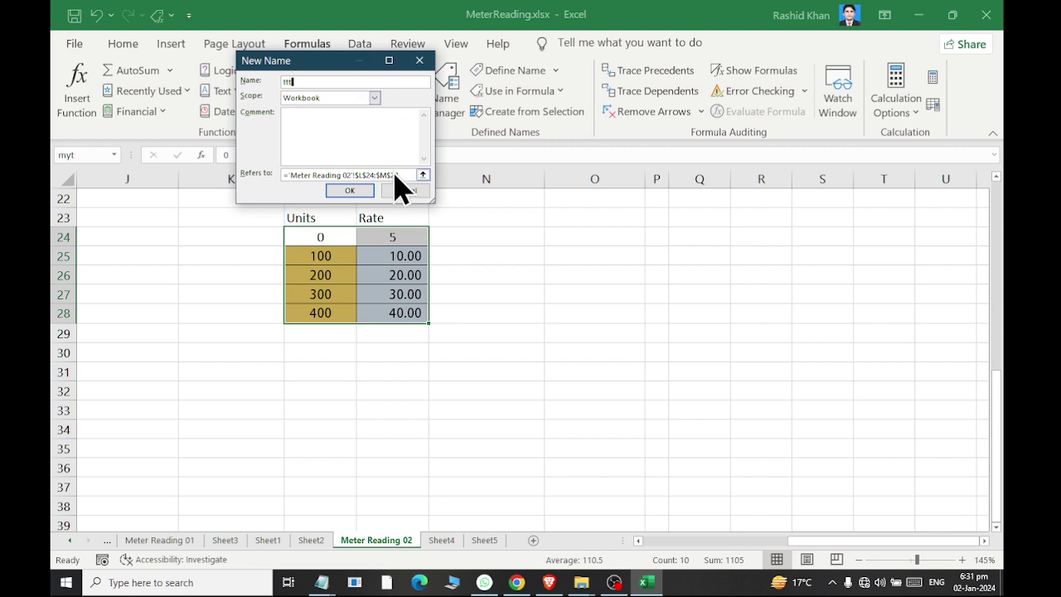
click(349, 190)
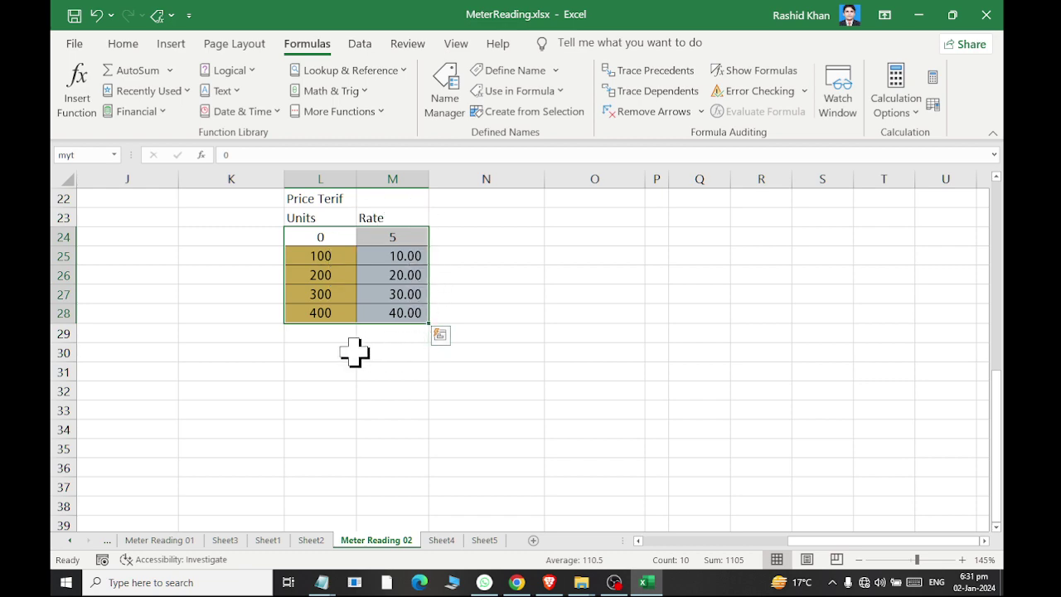
scroll(354, 352, up, 7)
drag(206, 397, 340, 400)
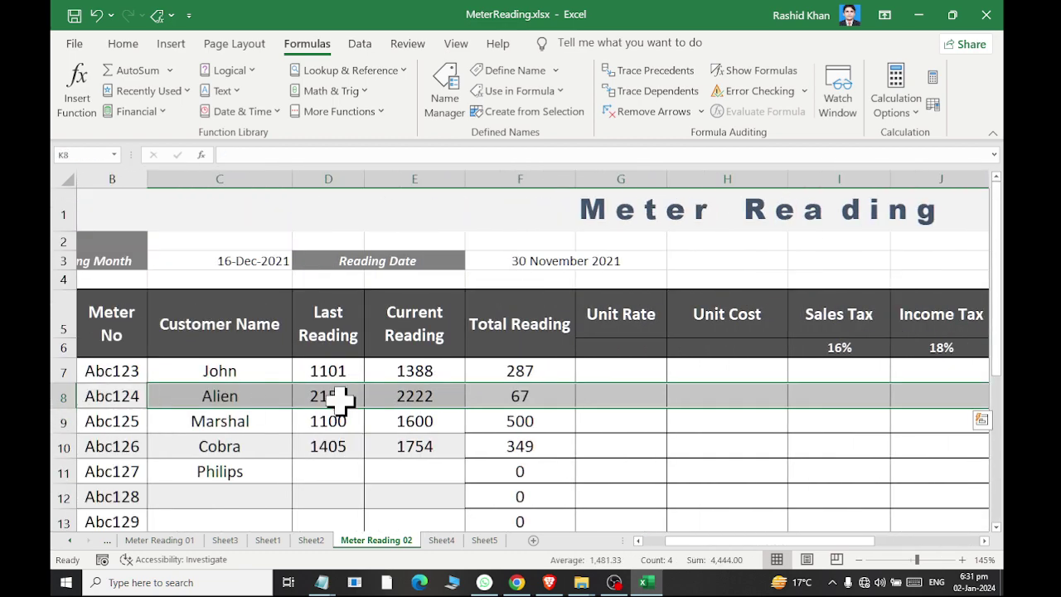
Insert a VLOOKUP in G7 using Total Reading F7 as the lookup value.
click(620, 365)
click(389, 70)
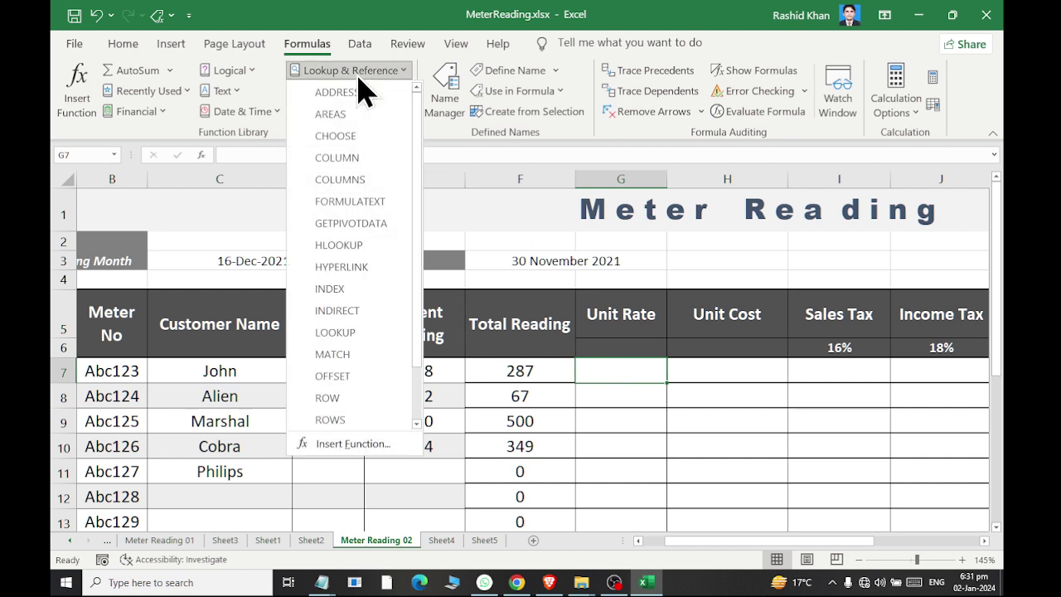
scroll(340, 390, down, 2)
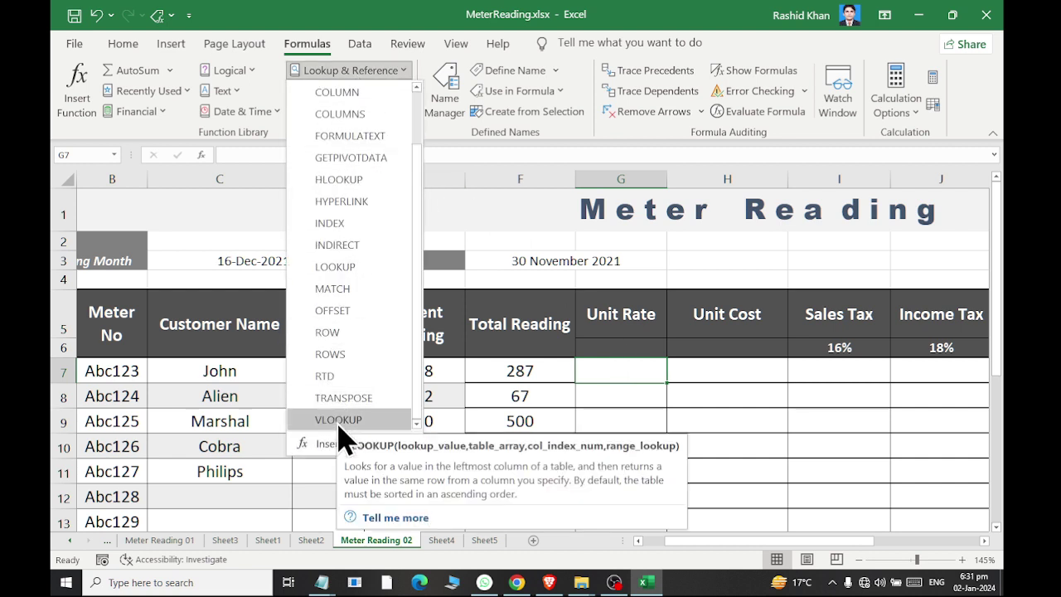
click(338, 420)
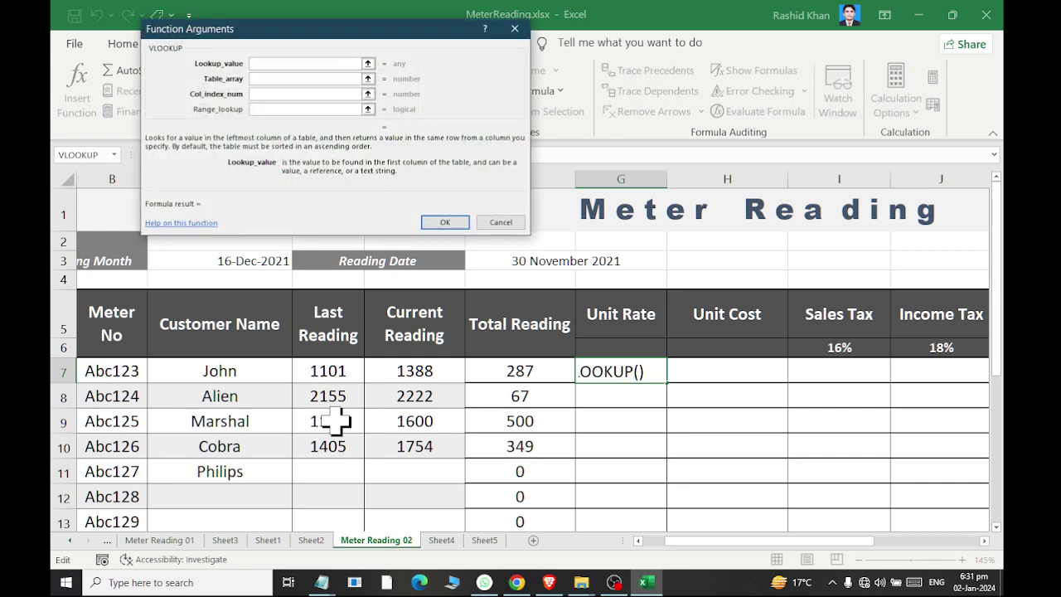
click(518, 370)
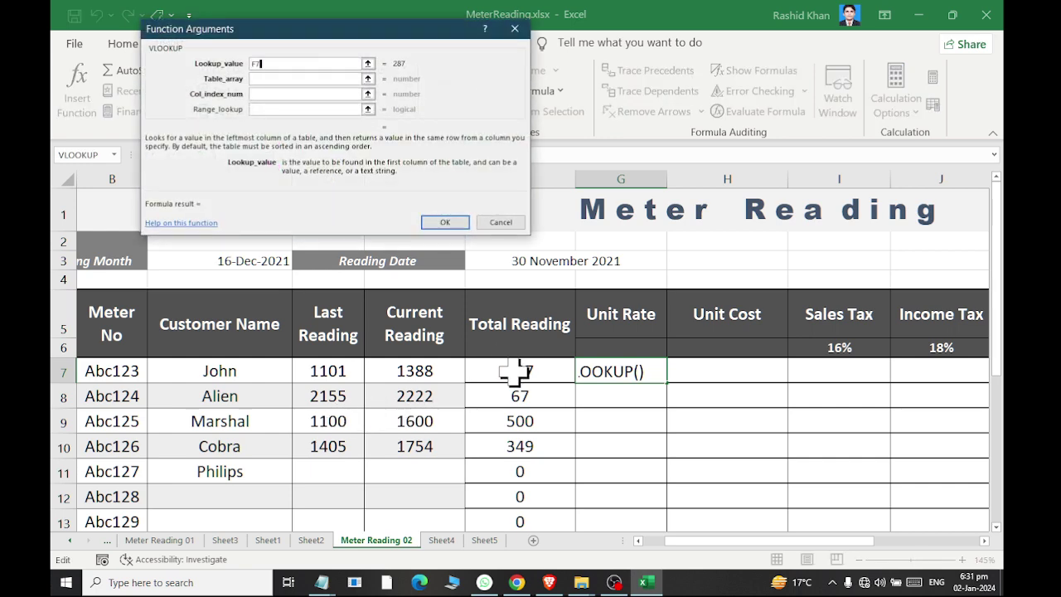
Set the table array to ttt and column index to 2, returning a 20.00 unit rate.
click(260, 79)
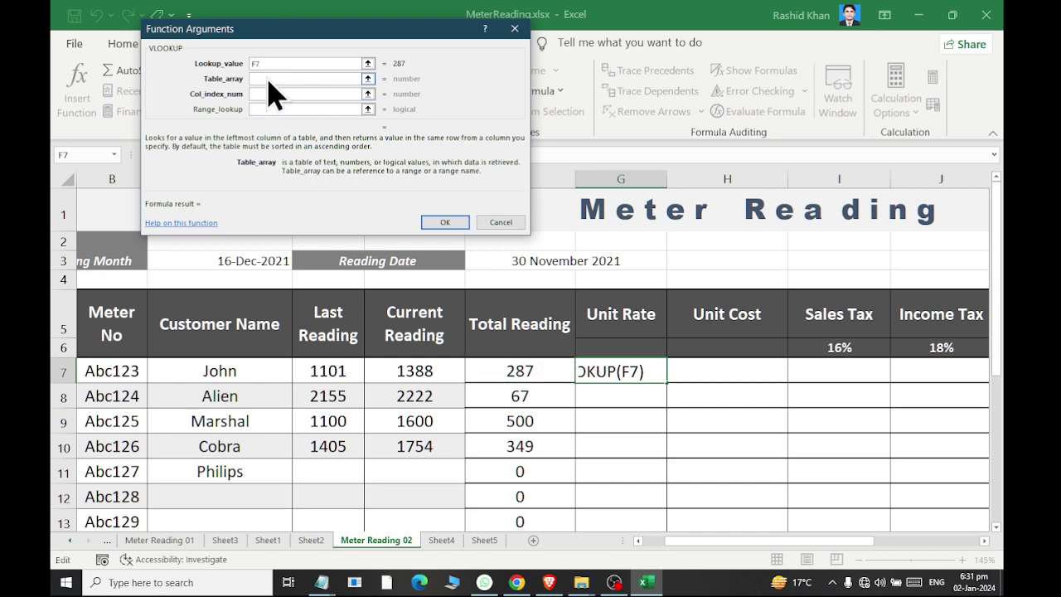
drag(398, 34, 413, 183)
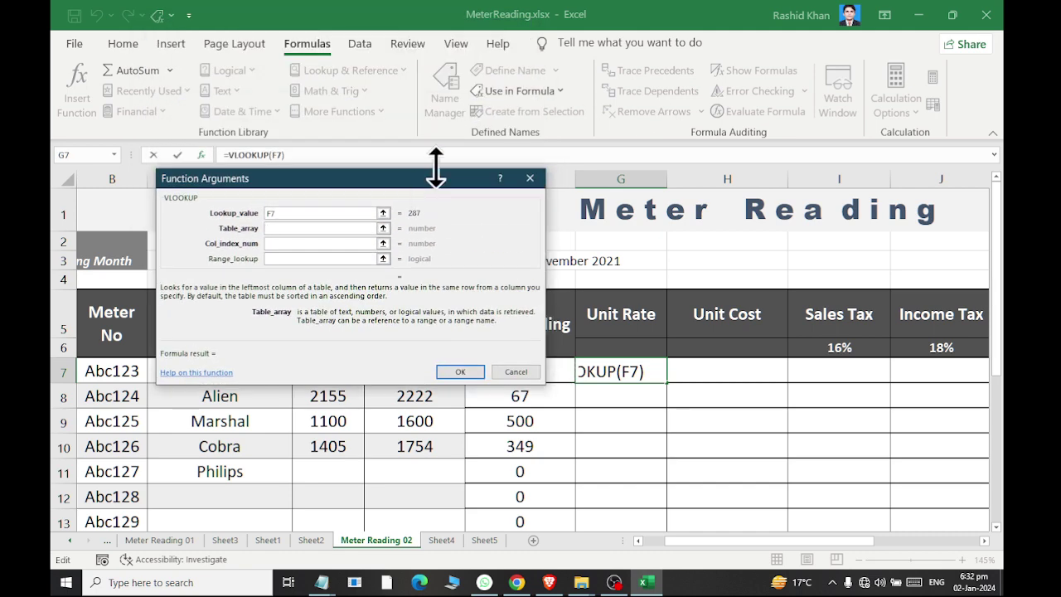
click(543, 91)
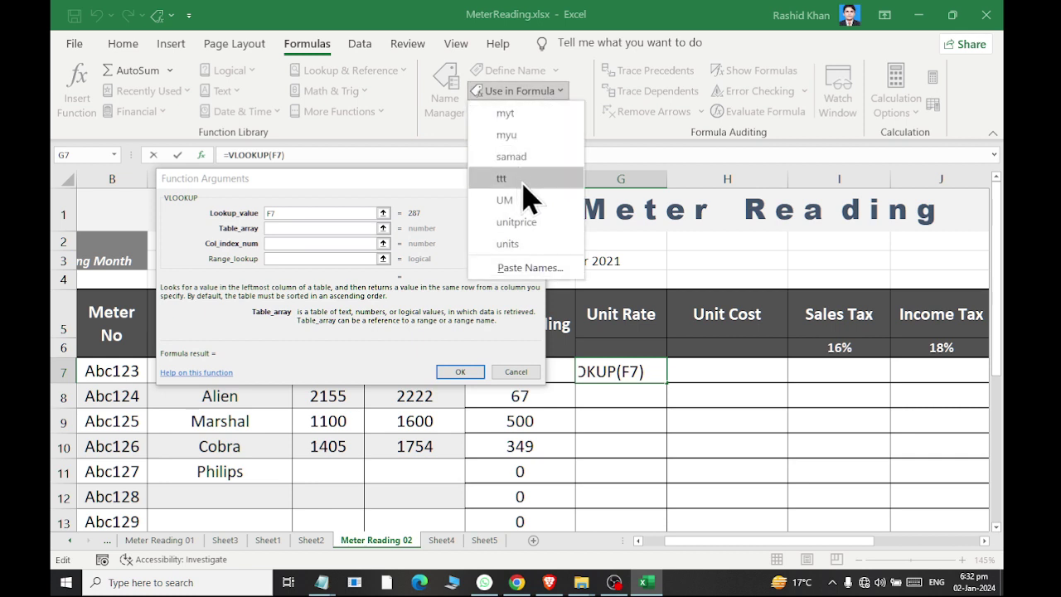
click(523, 185)
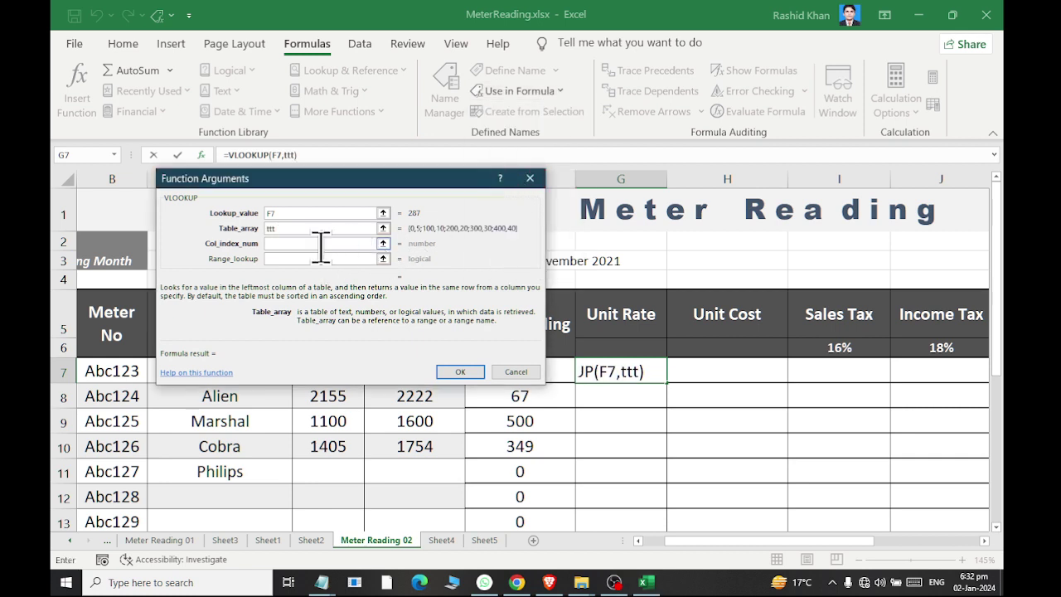
click(297, 228)
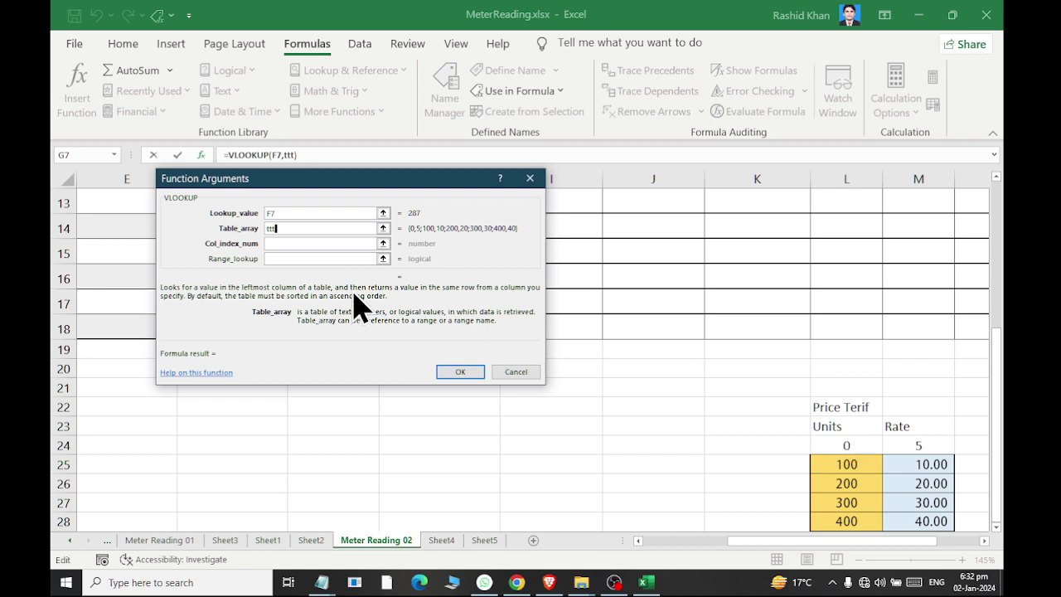
click(329, 242)
text(2)
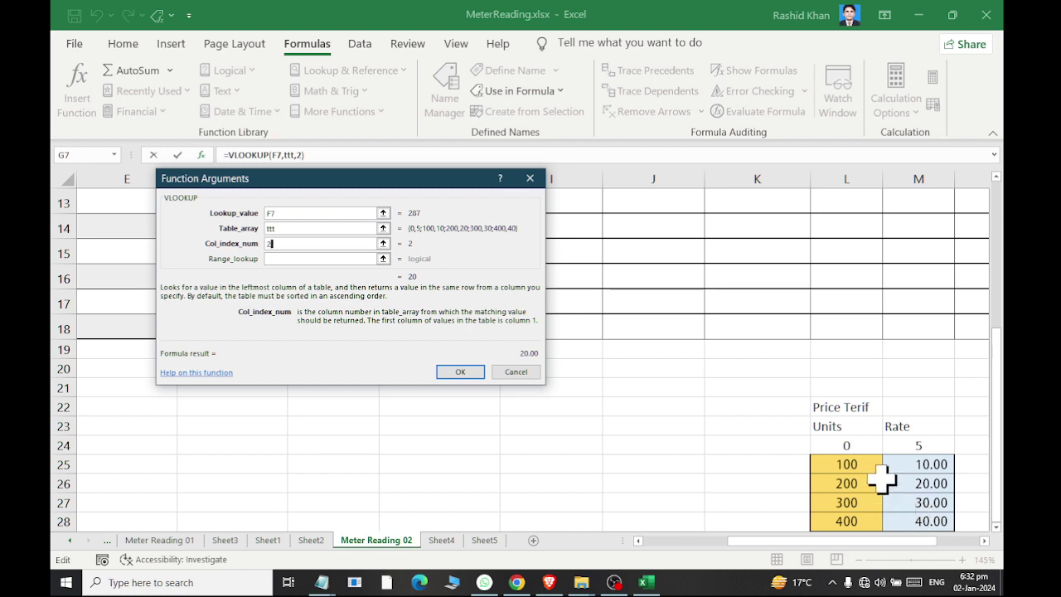
click(357, 258)
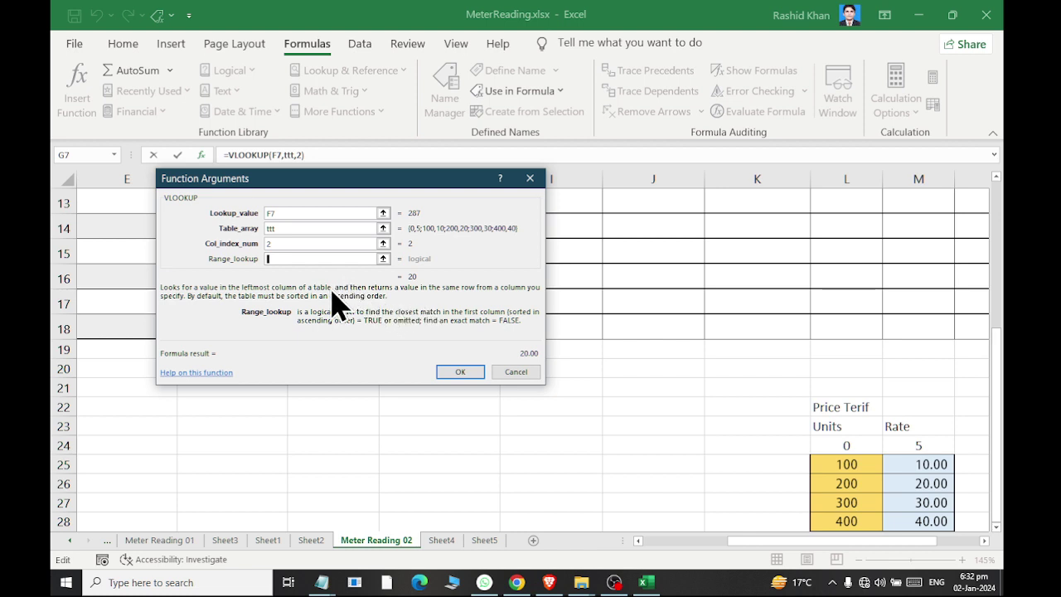
click(460, 372)
Check the tariff bands, then fill the G7 VLOOKUP down the Unit Rate column.
scroll(320, 315, up, 1)
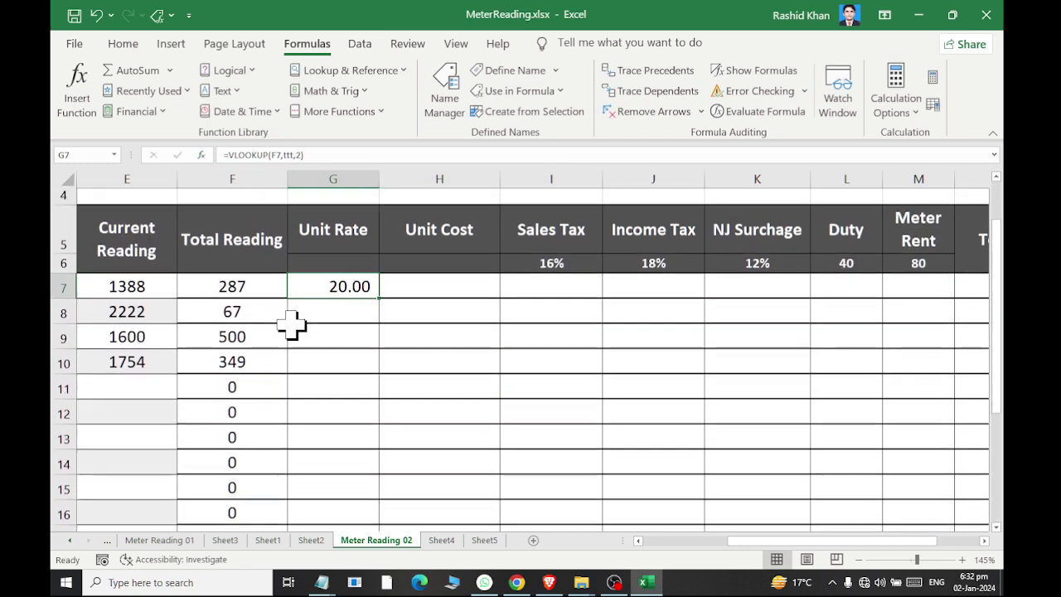
click(234, 295)
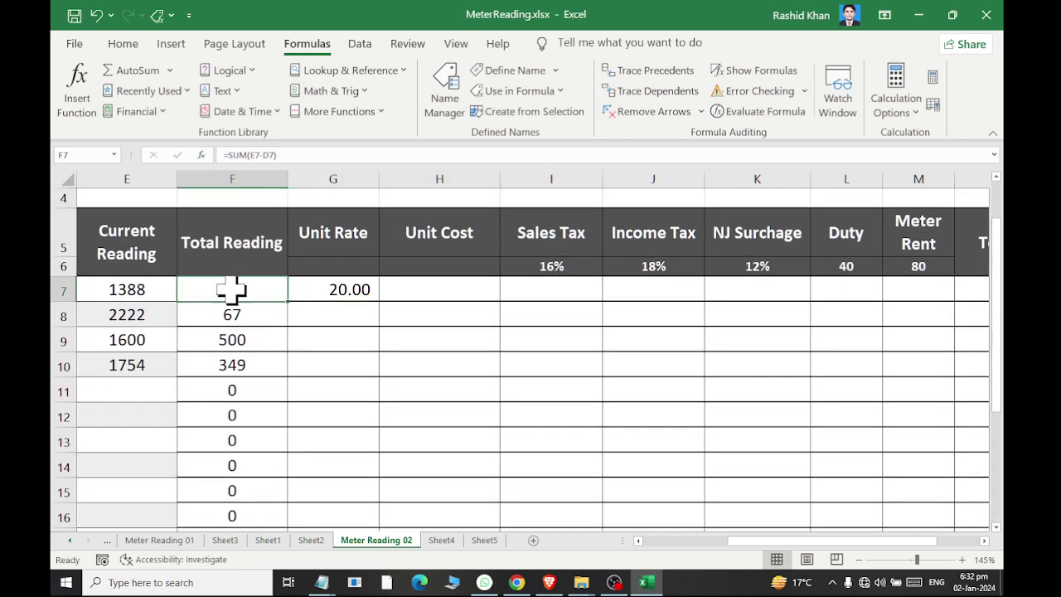
scroll(480, 315, down, 2)
scroll(726, 348, down, 4)
click(870, 264)
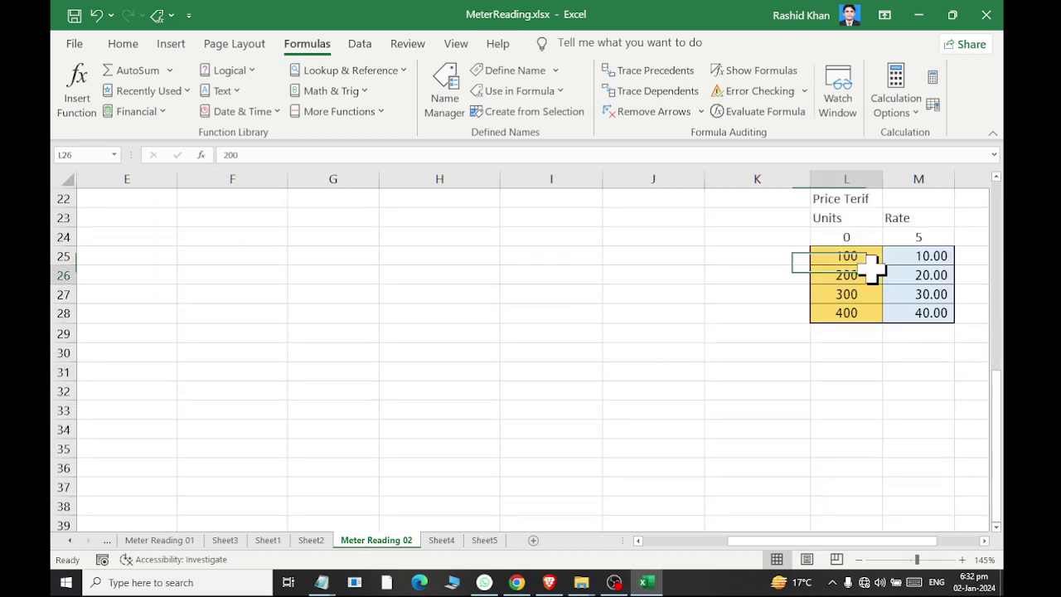
click(944, 276)
scroll(348, 359, up, 2)
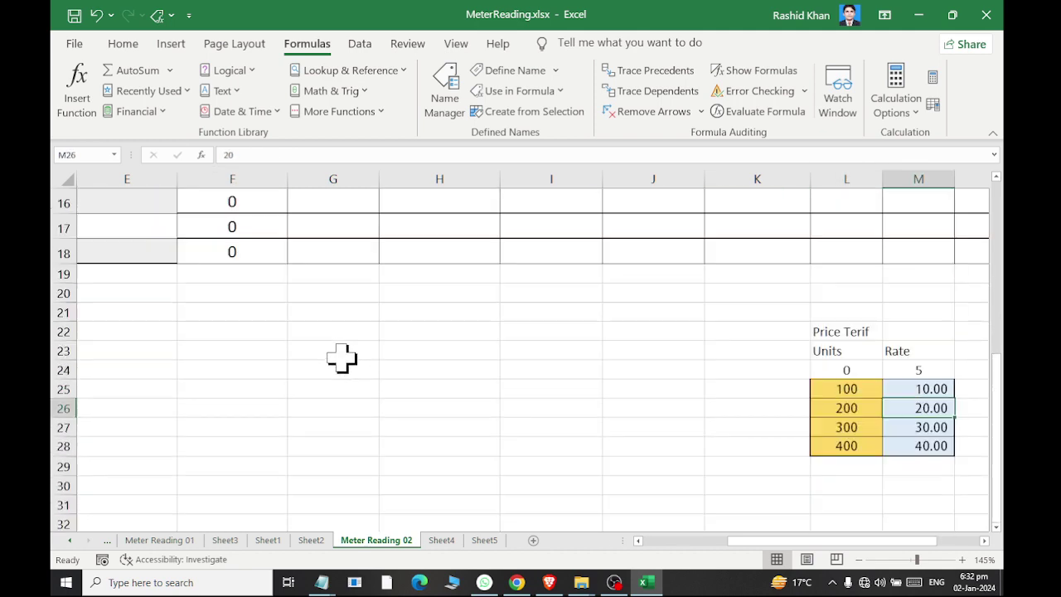
scroll(340, 358, up, 3)
scroll(352, 348, up, 2)
click(372, 370)
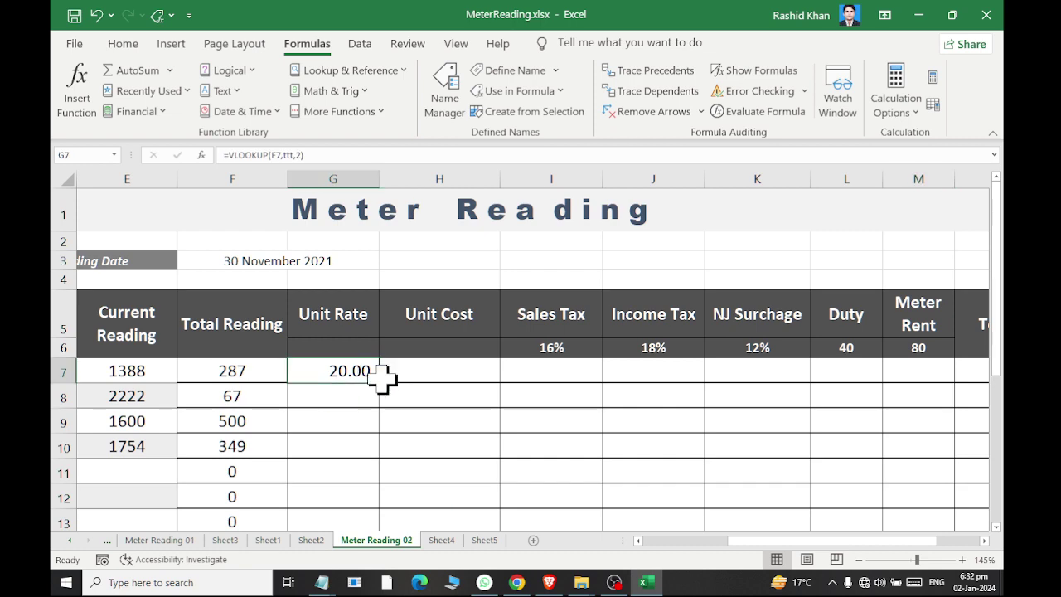
double_click(382, 382)
Spot-check rows 8–10 readings against their unit rates of 5.00, 40.00 and 30.00.
drag(222, 395, 319, 396)
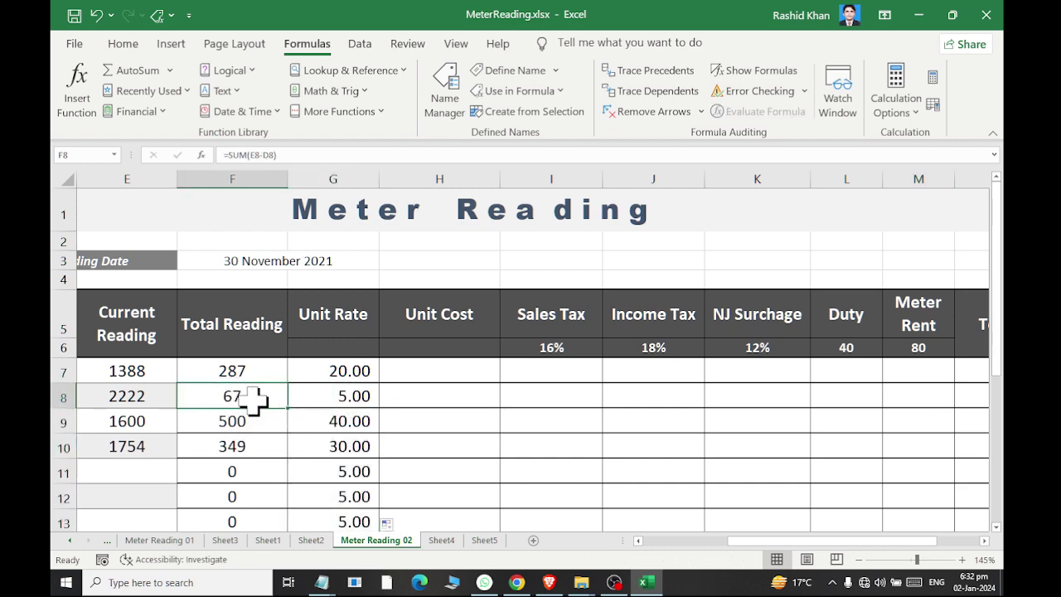
scroll(232, 261, down, 3)
scroll(237, 277, up, 1)
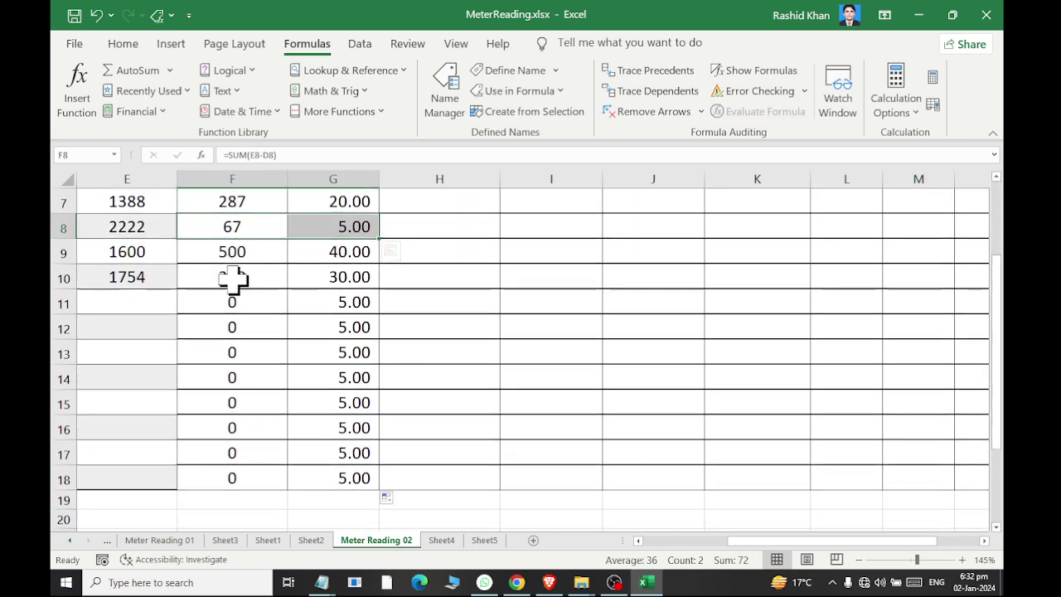
click(230, 251)
drag(231, 252, 347, 253)
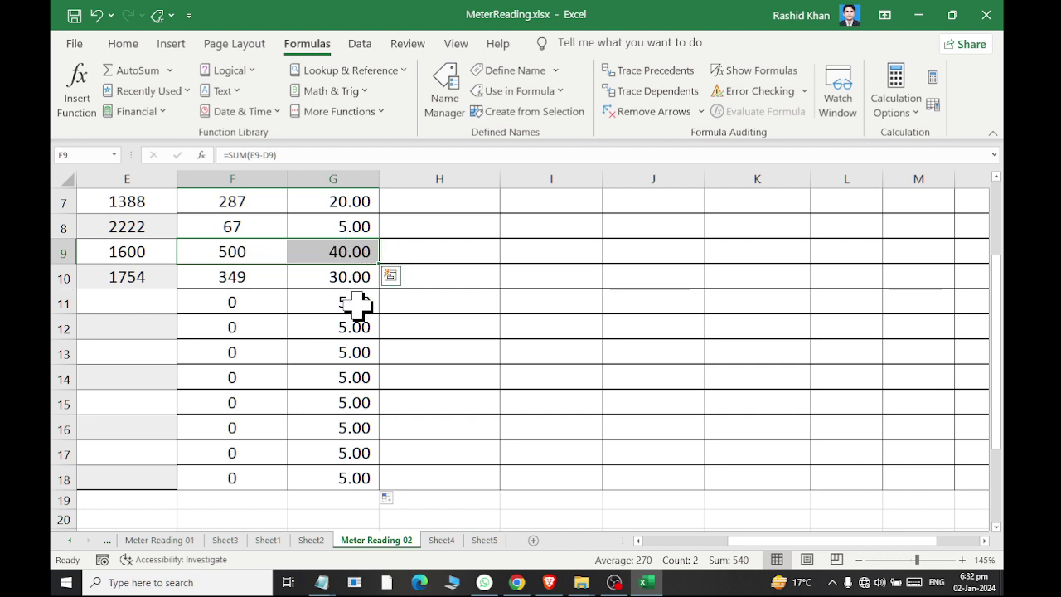
mouse_move(230, 279)
mouse_down()
mouse_move(339, 278)
mouse_move(343, 478)
mouse_up()
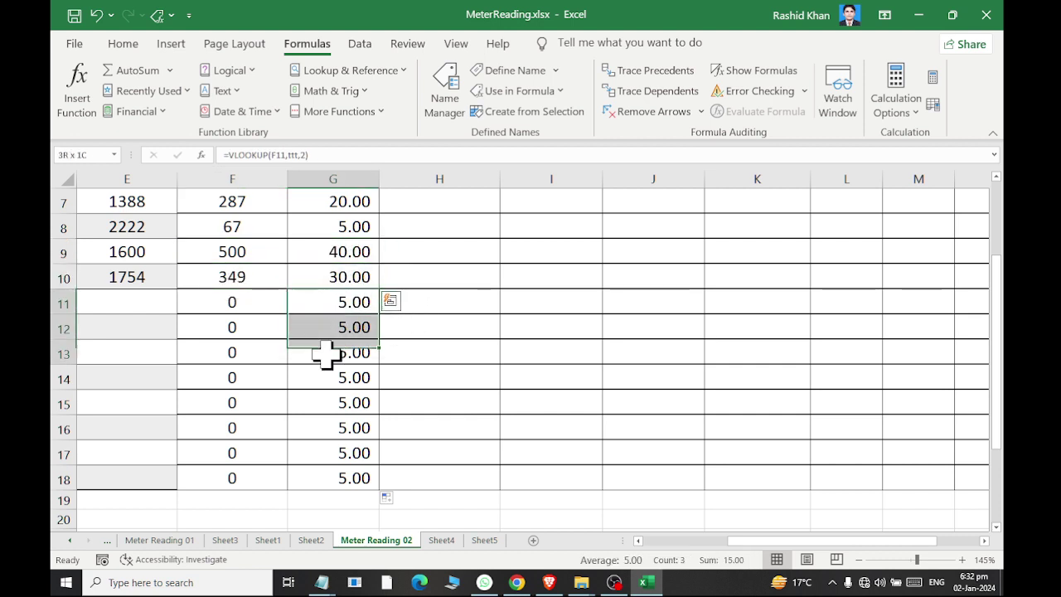
scroll(350, 391, up, 2)
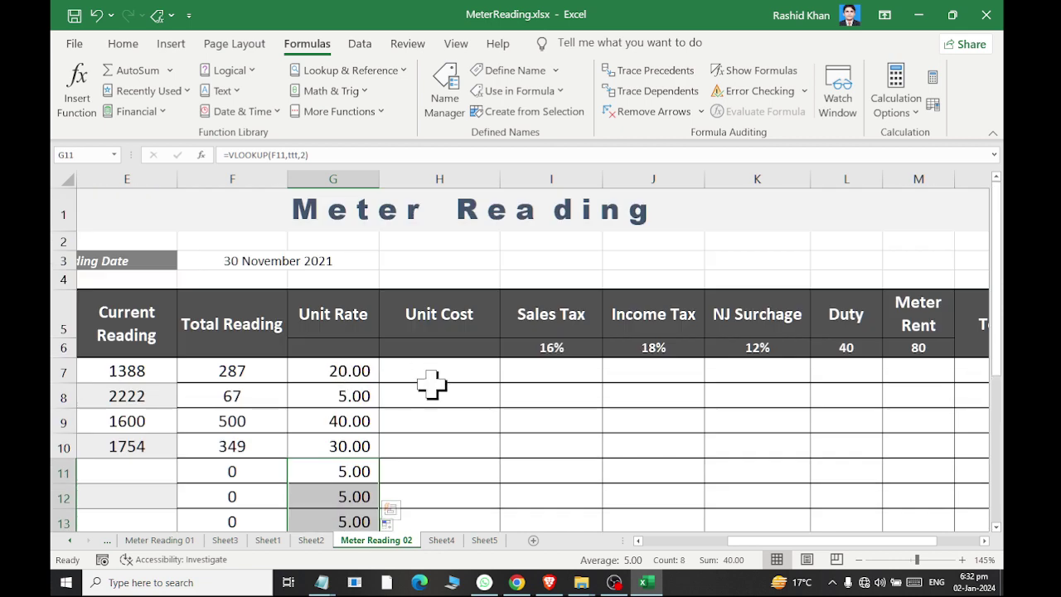
click(447, 373)
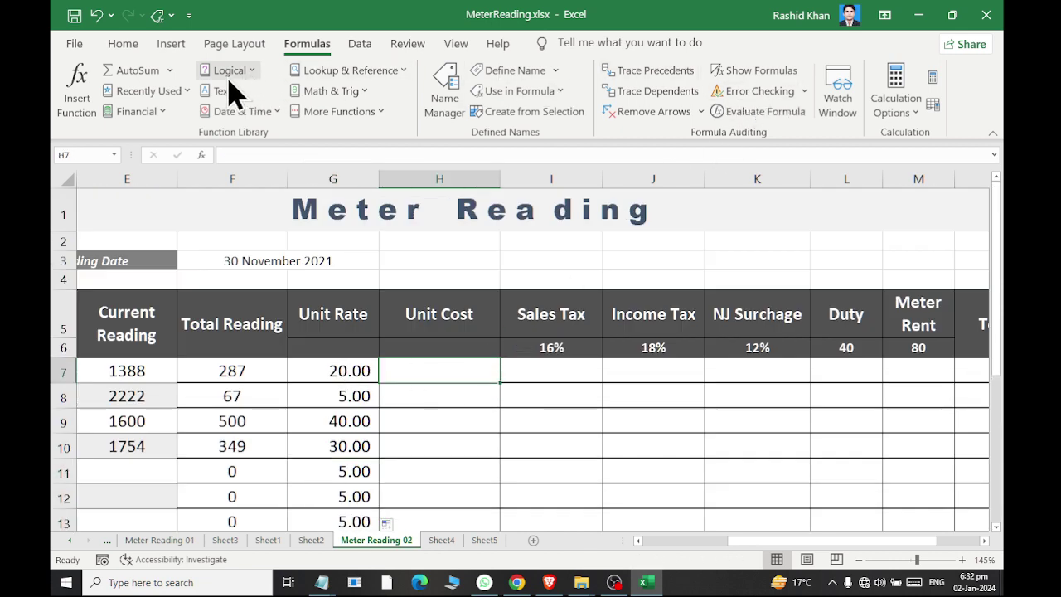
Enter =SUM(F7*G7) in H7 and fill it down the Unit Cost column.
click(137, 70)
click(247, 371)
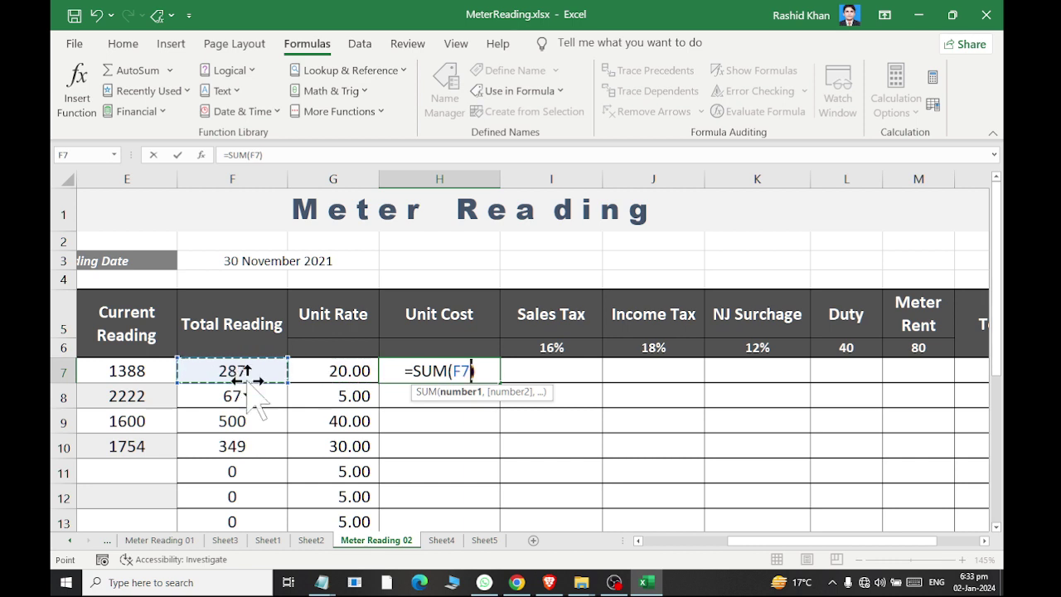
text(*)
click(313, 371)
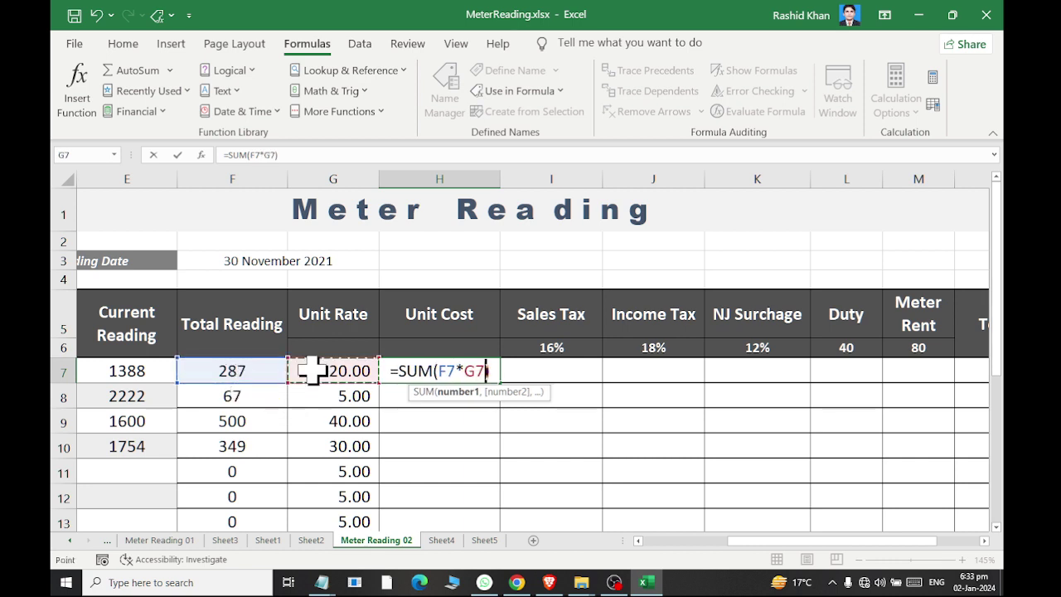
key(Return)
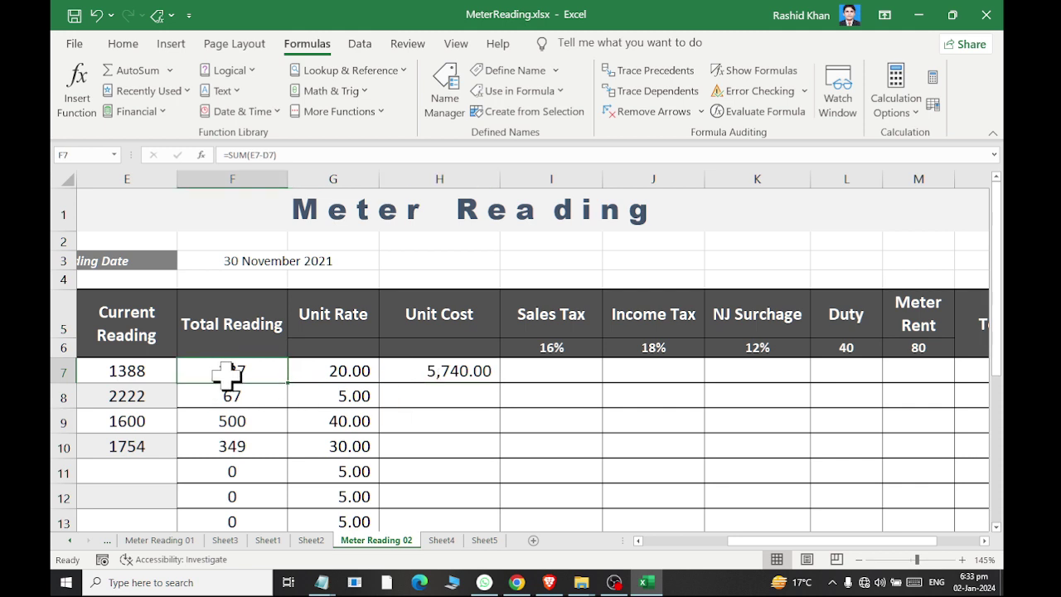
drag(228, 371, 338, 373)
click(478, 374)
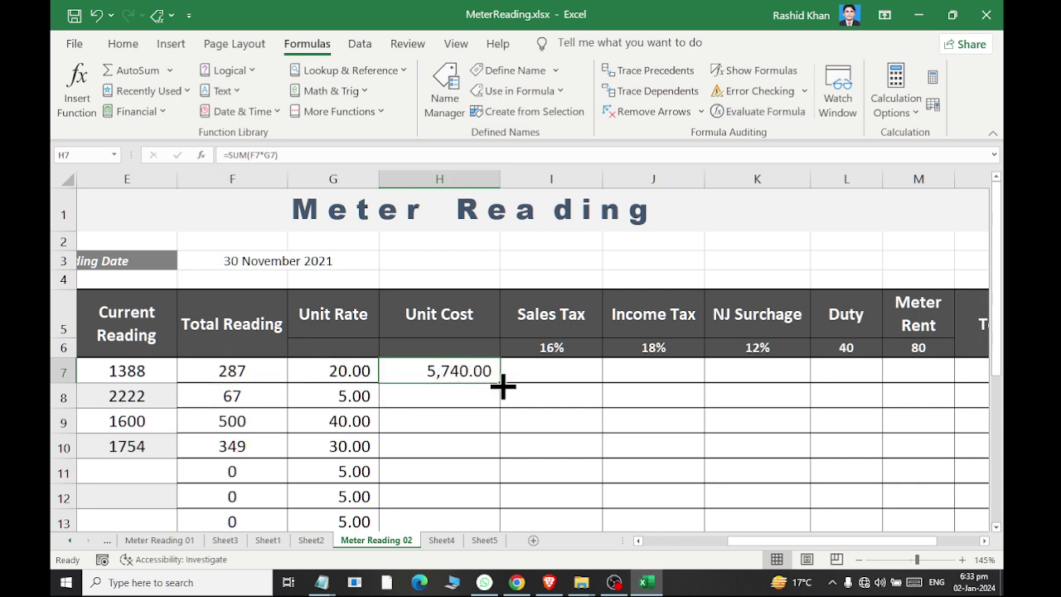
double_click(501, 382)
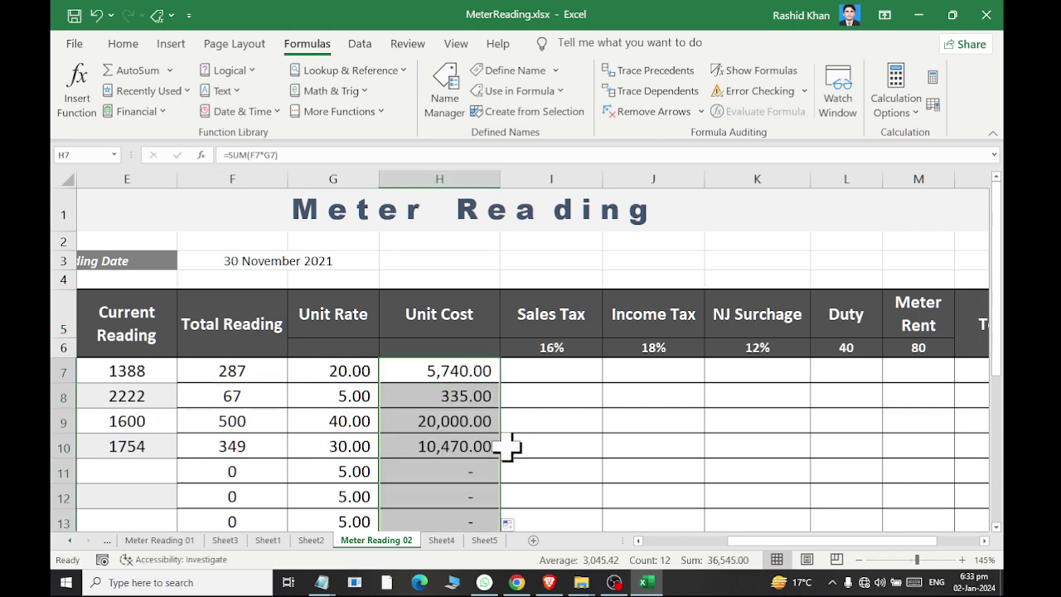
click(249, 374)
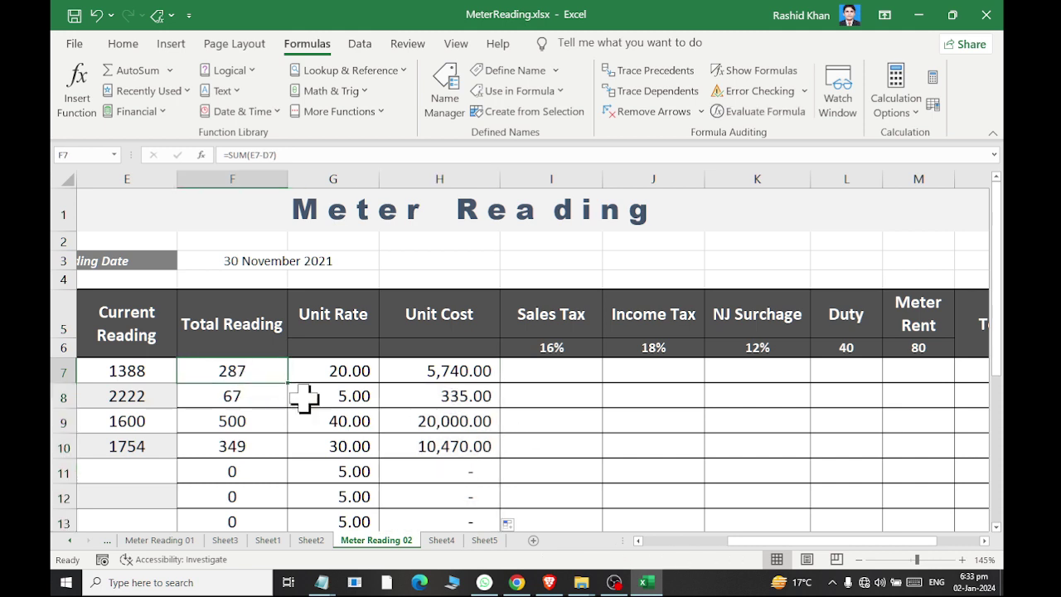
click(464, 375)
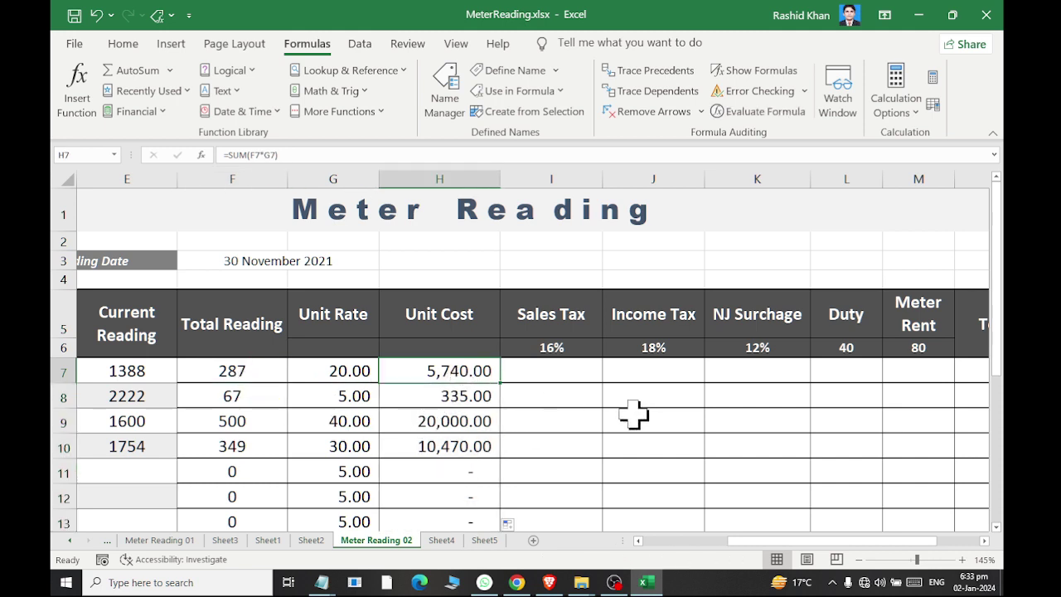
Verify the Unit Cost formulas in rows 7–10, showing 5,740.00 to 10,470.00.
click(226, 421)
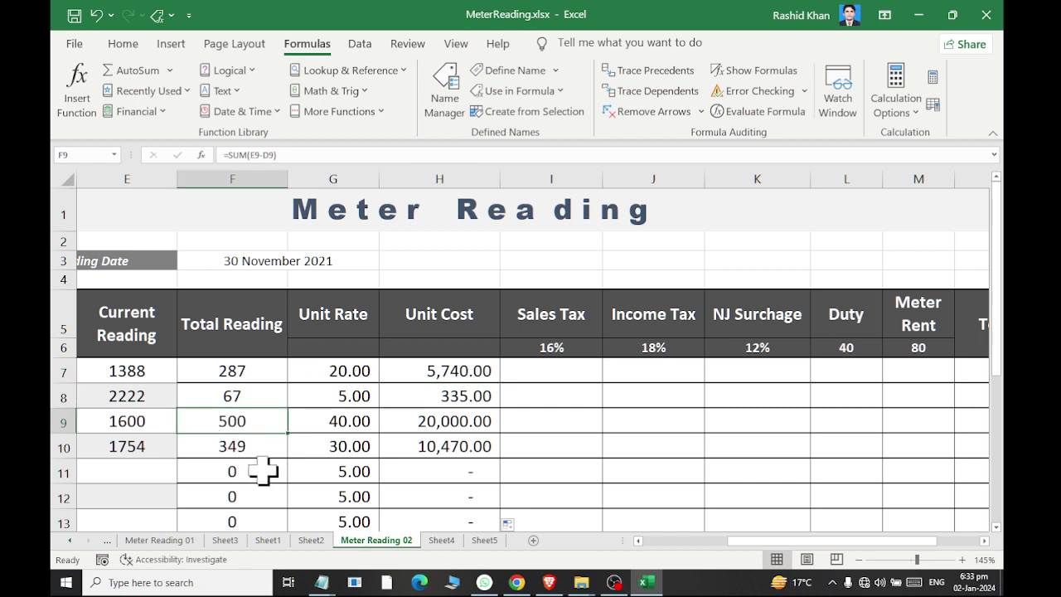
click(398, 428)
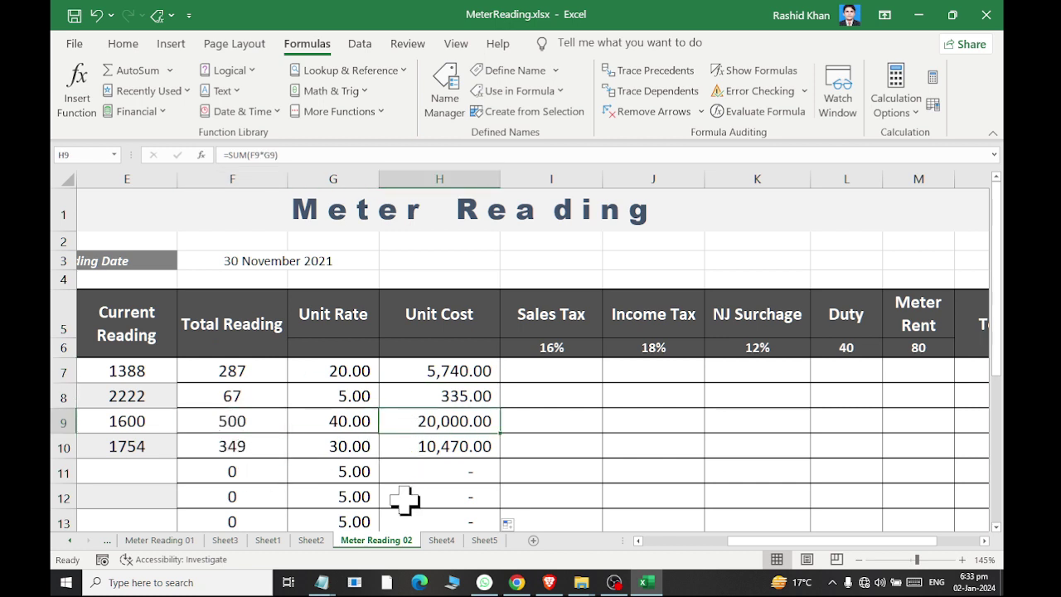
click(257, 441)
click(460, 449)
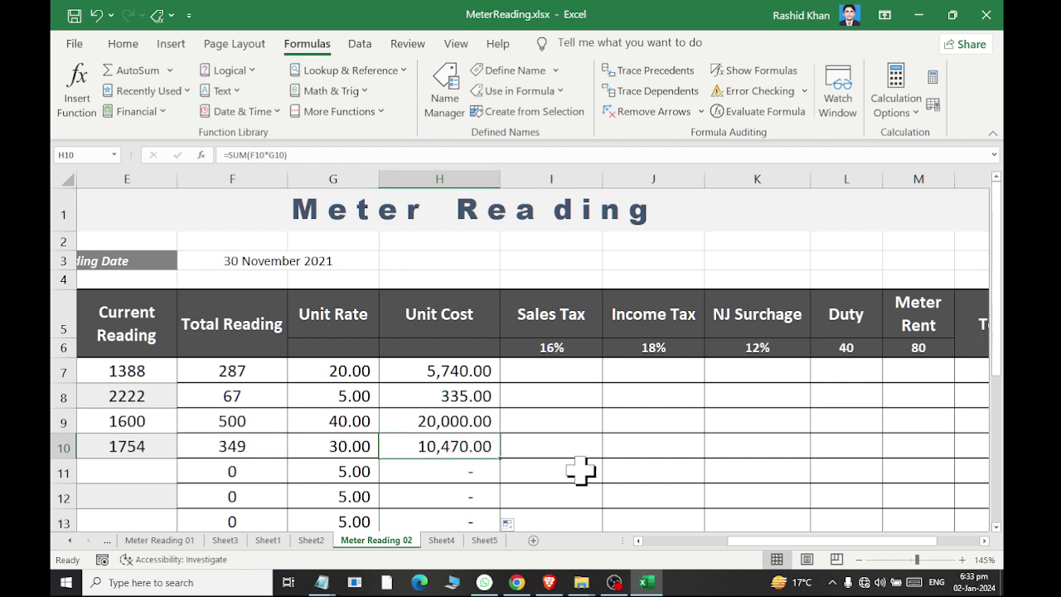
click(421, 372)
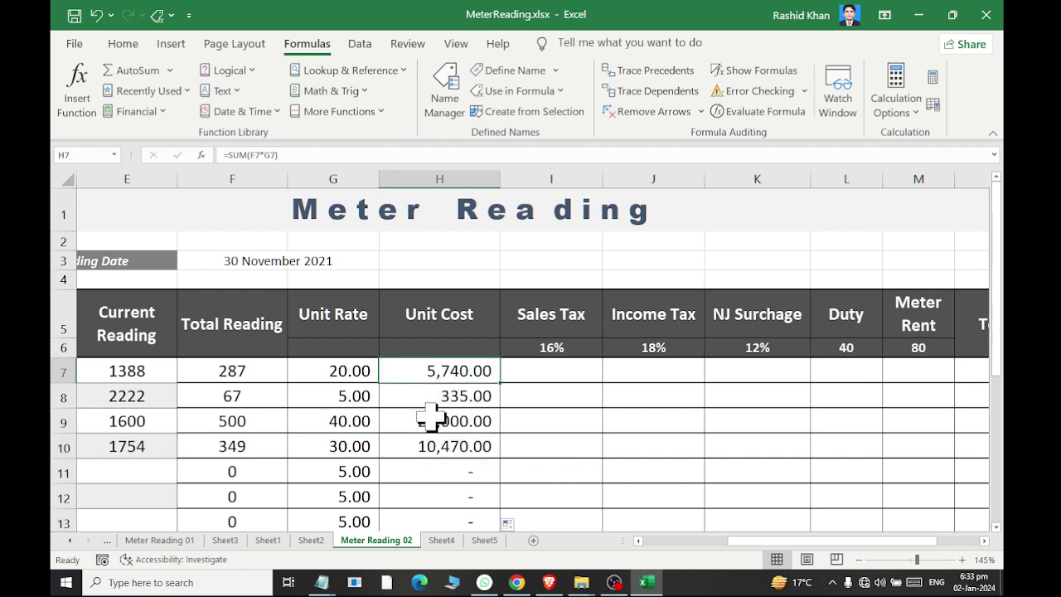
click(430, 447)
click(441, 398)
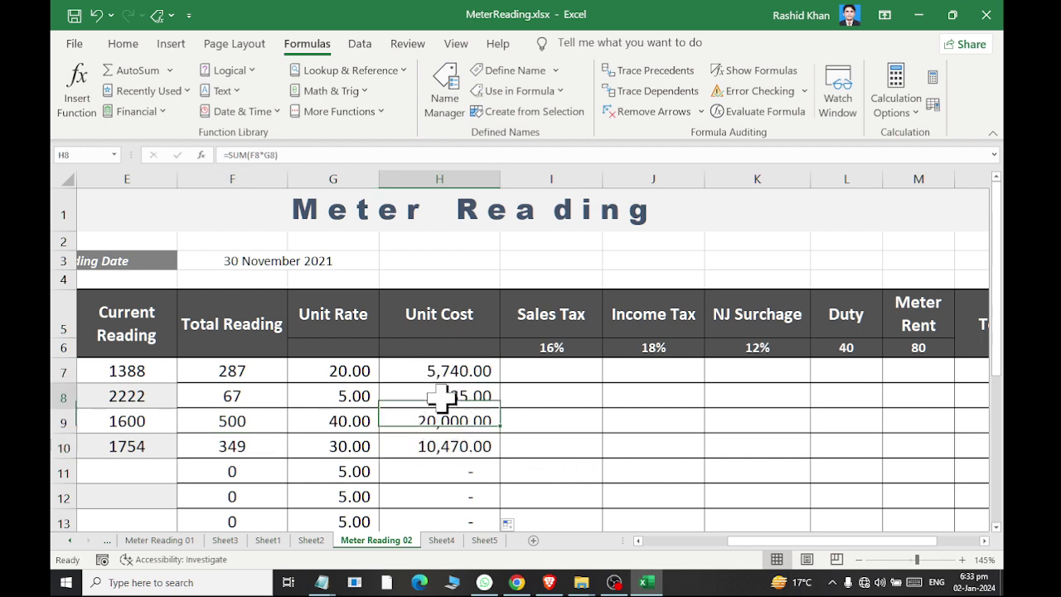
click(453, 370)
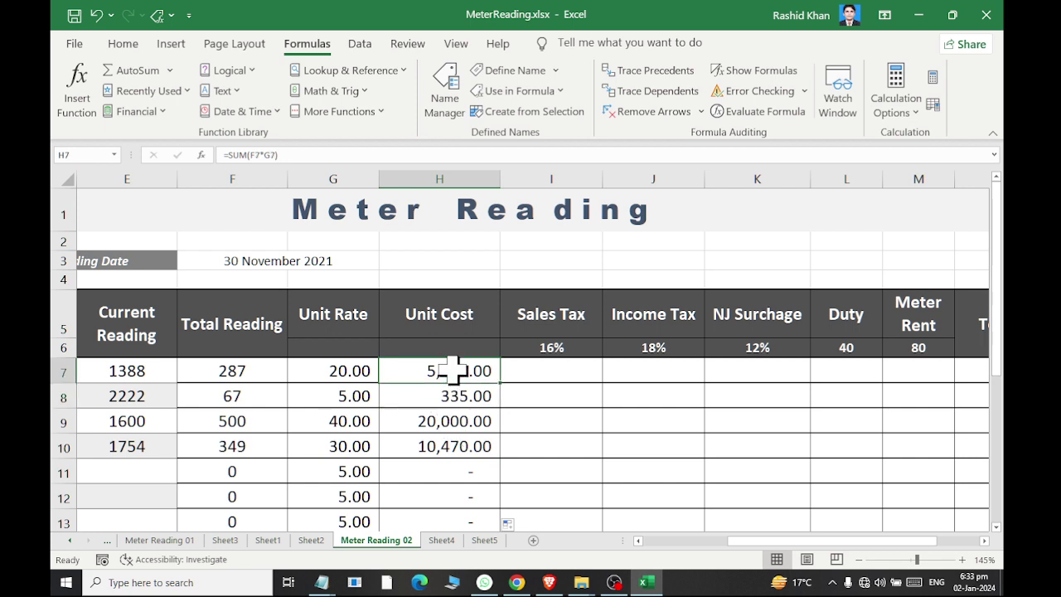
click(464, 448)
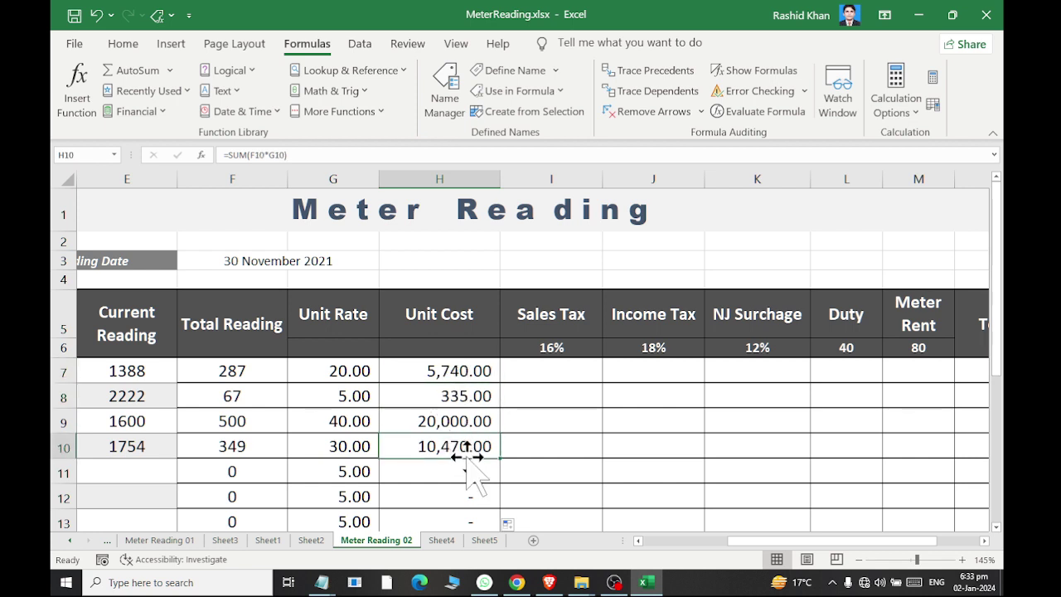
click(481, 421)
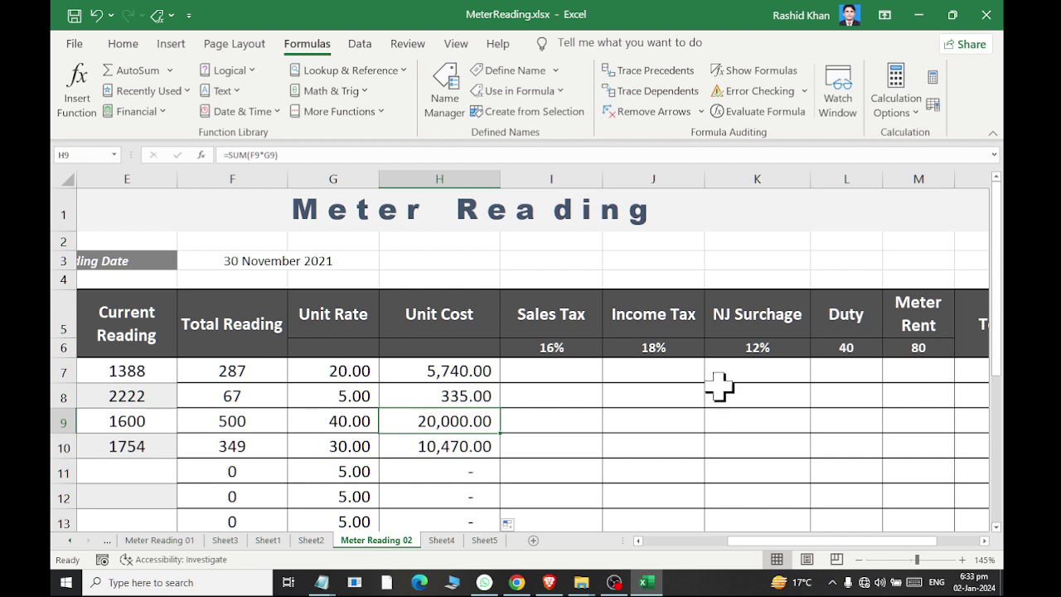
click(550, 375)
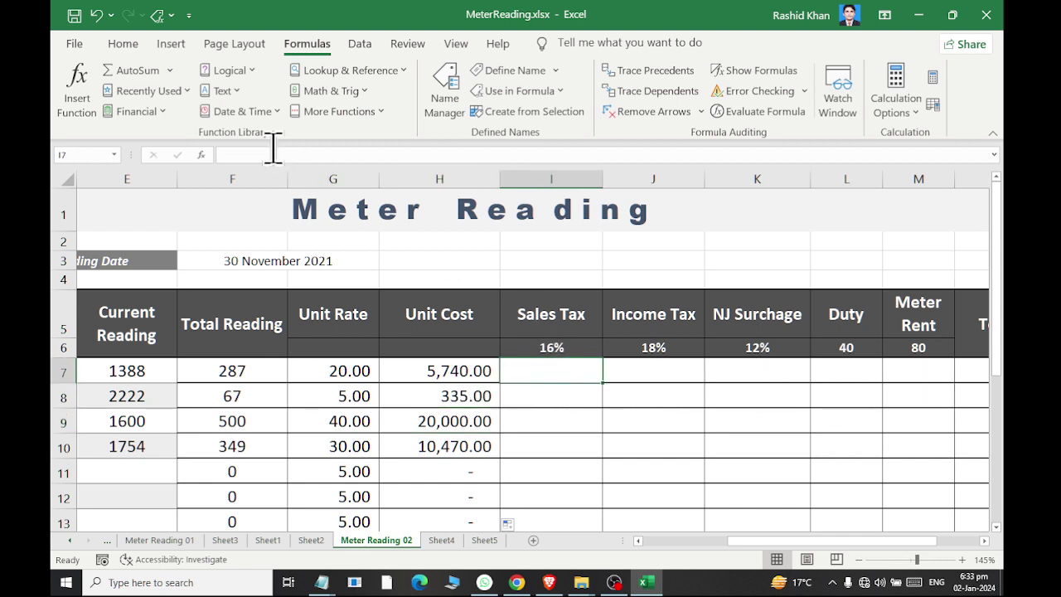
Enter =SUM($H7*I$6) in I7 and fill it across to K7 and down through row 18.
click(138, 71)
click(469, 370)
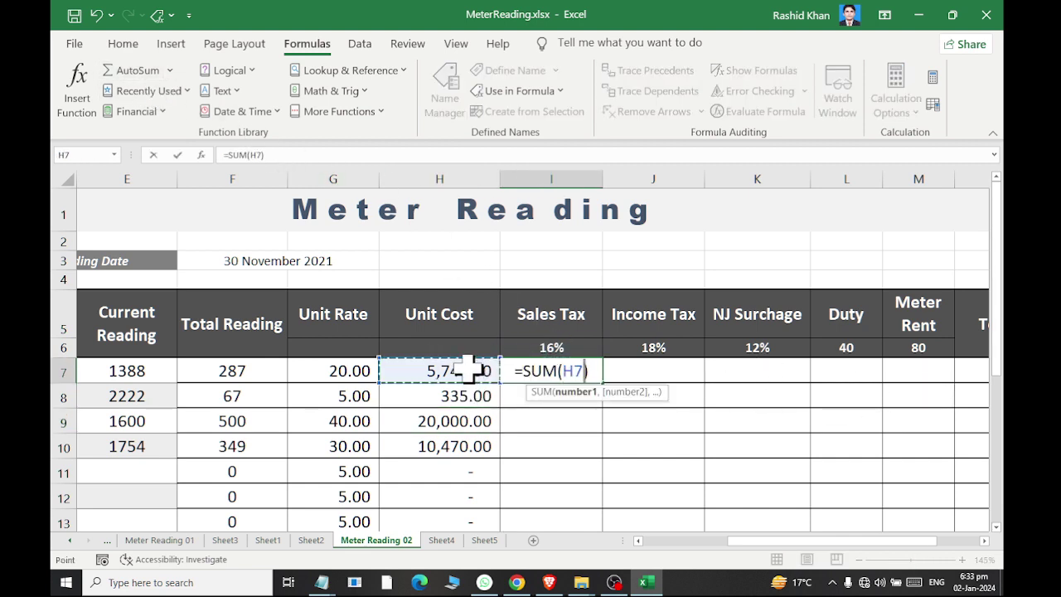
text(*)
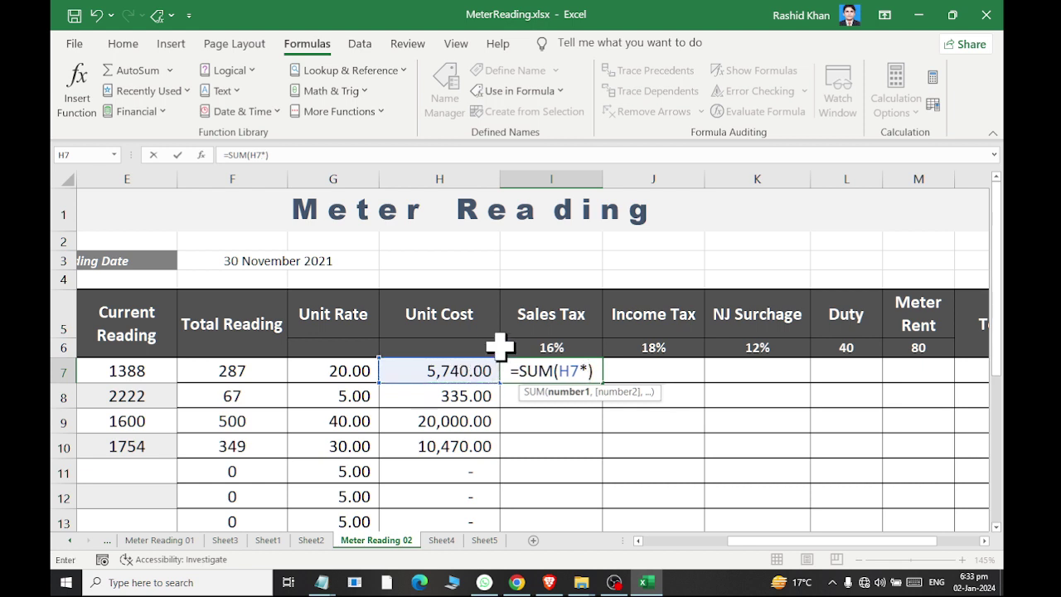
click(528, 347)
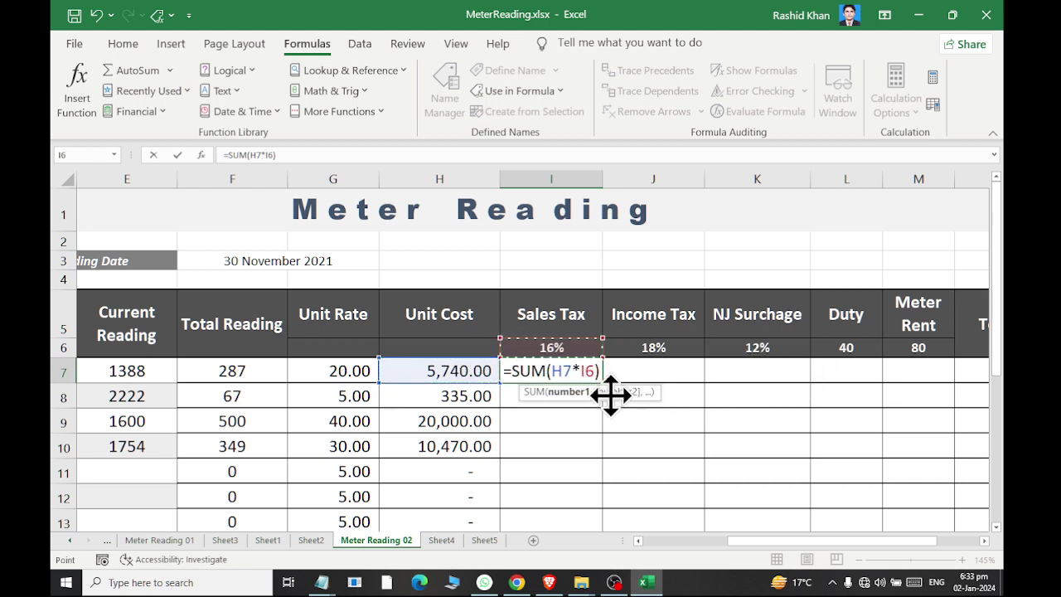
click(552, 371)
text($H7*I)
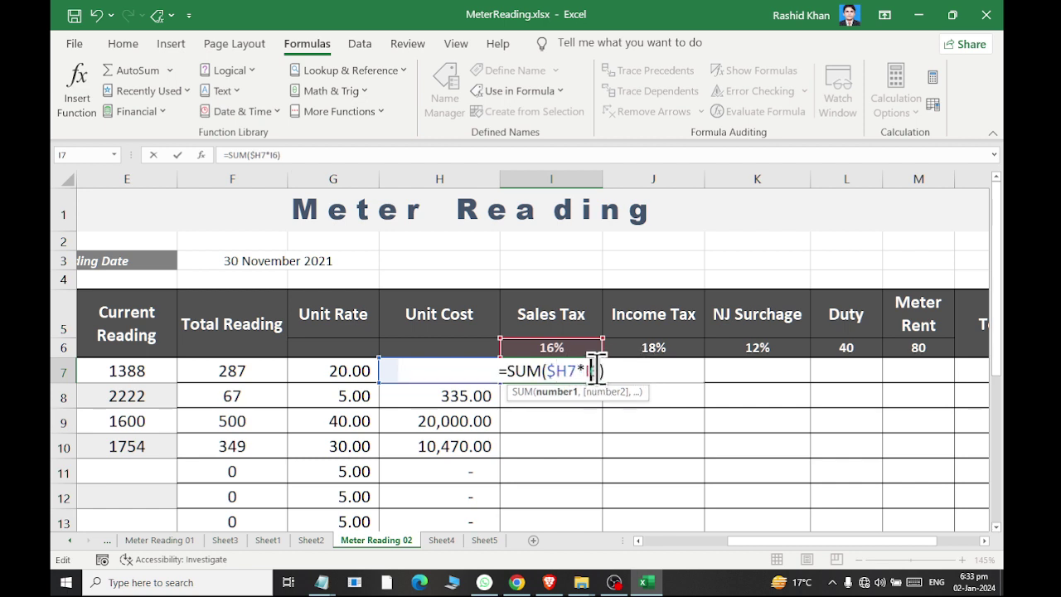
text($)
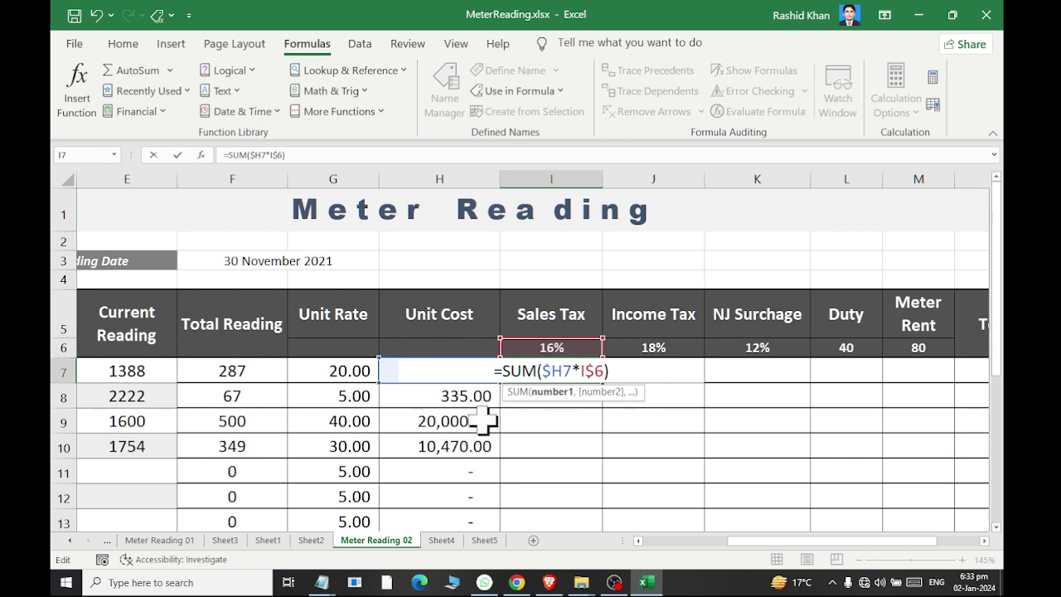
key(Return)
mouse_move(564, 348)
mouse_down()
mouse_move(559, 373)
mouse_move(810, 383)
mouse_up()
click(559, 373)
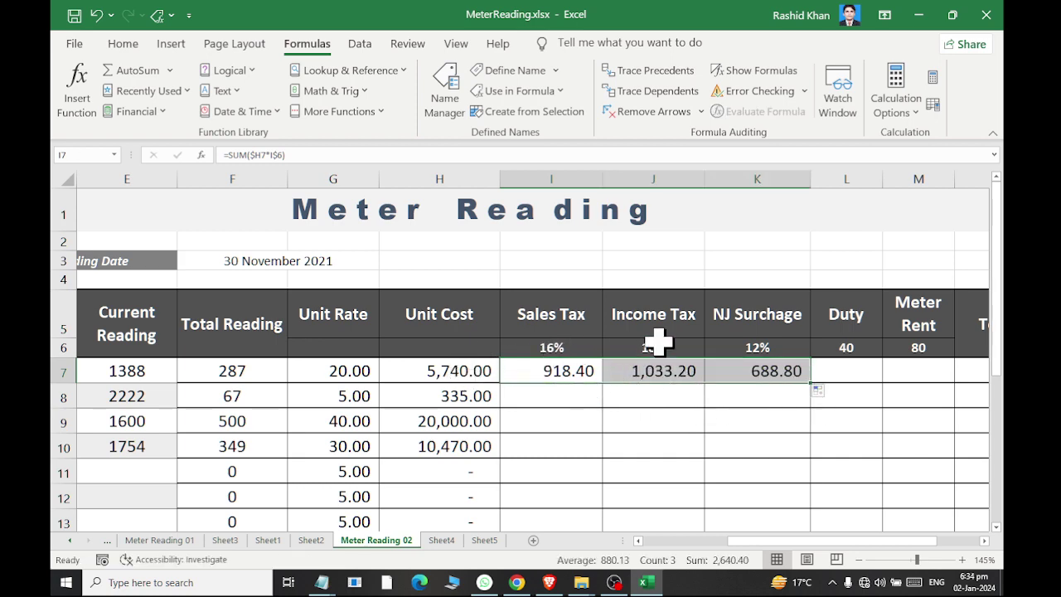
drag(811, 392, 819, 507)
scroll(675, 439, up, 2)
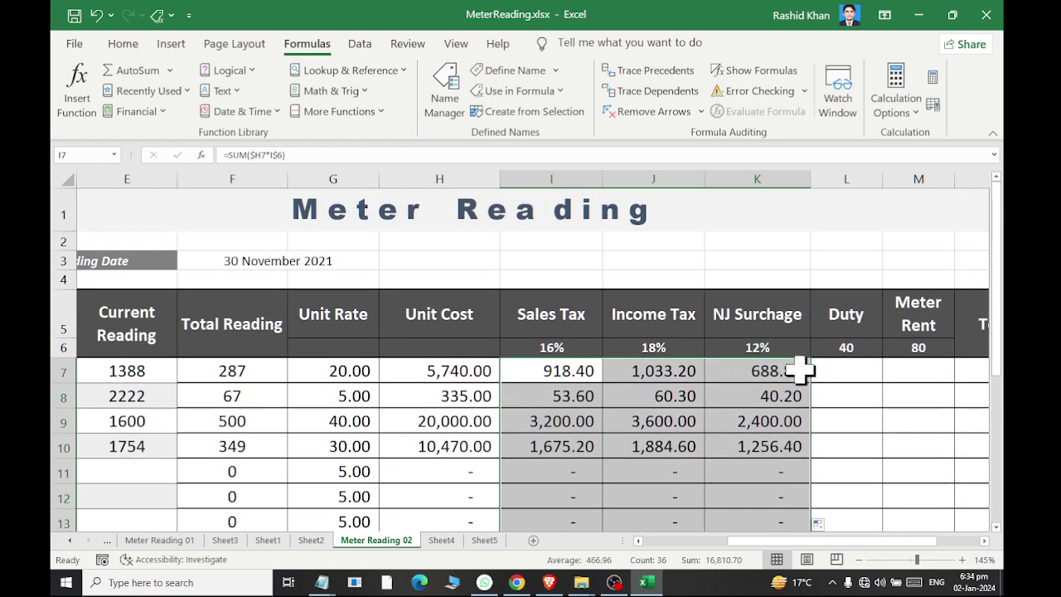
Link L7 to the Duty amount with =L6 and M7 to the Meter Rent with =M6.
click(843, 364)
text(=)
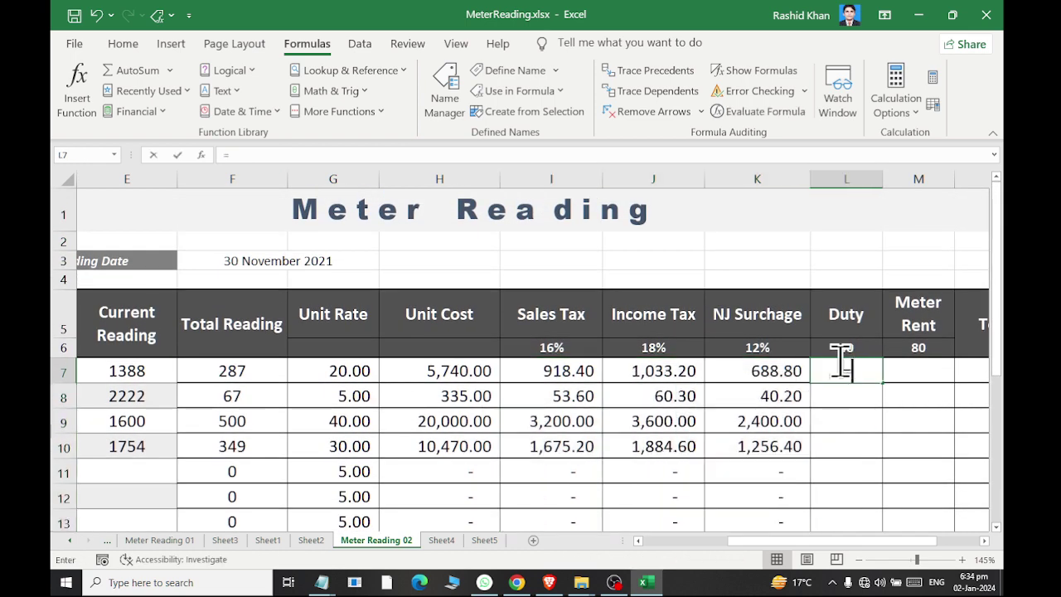
click(860, 341)
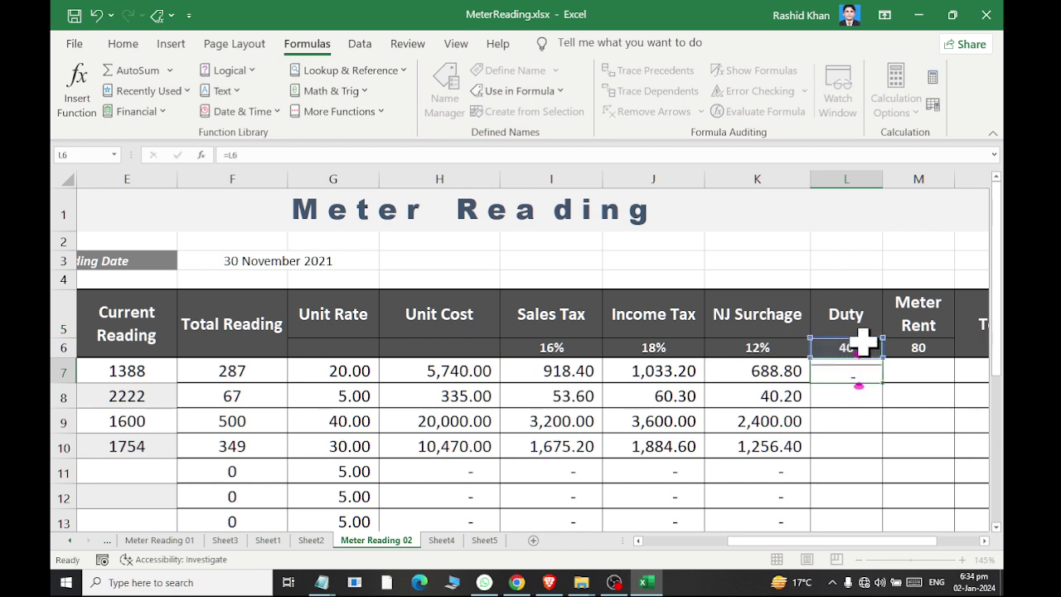
key(Return)
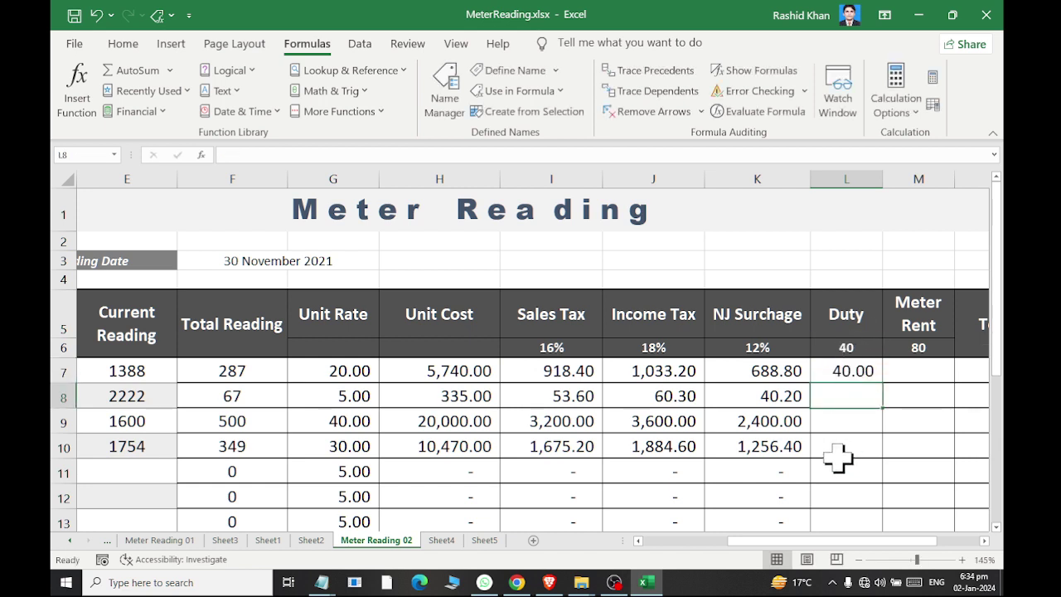
click(906, 370)
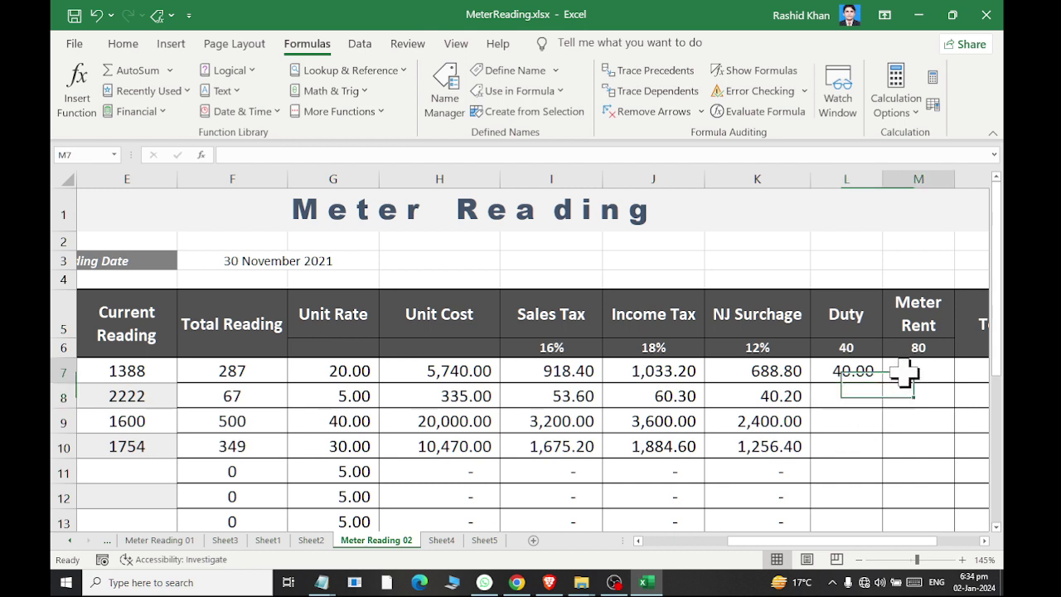
text(=)
click(926, 348)
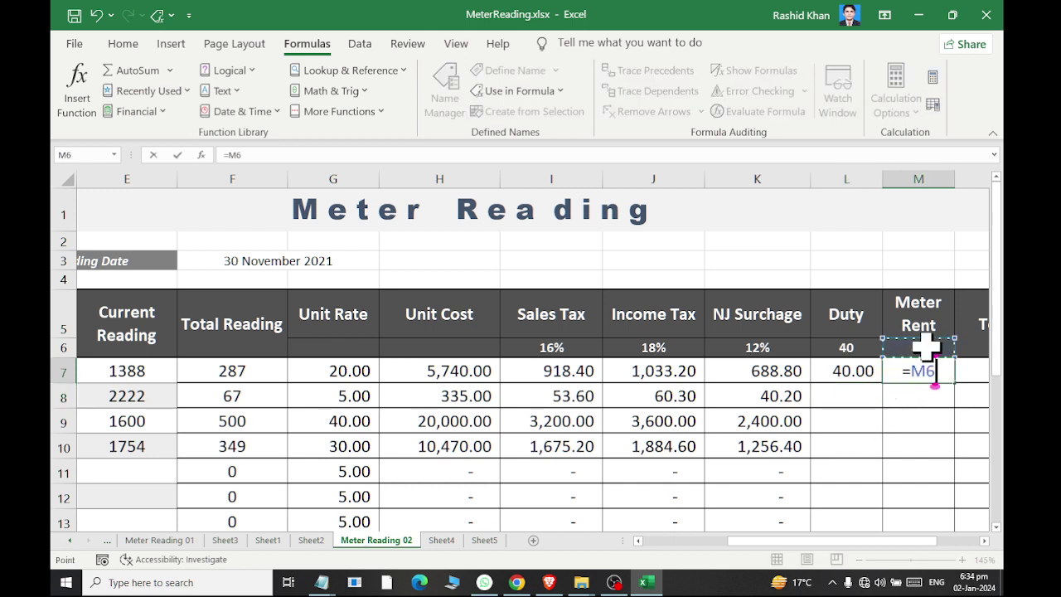
key(Return)
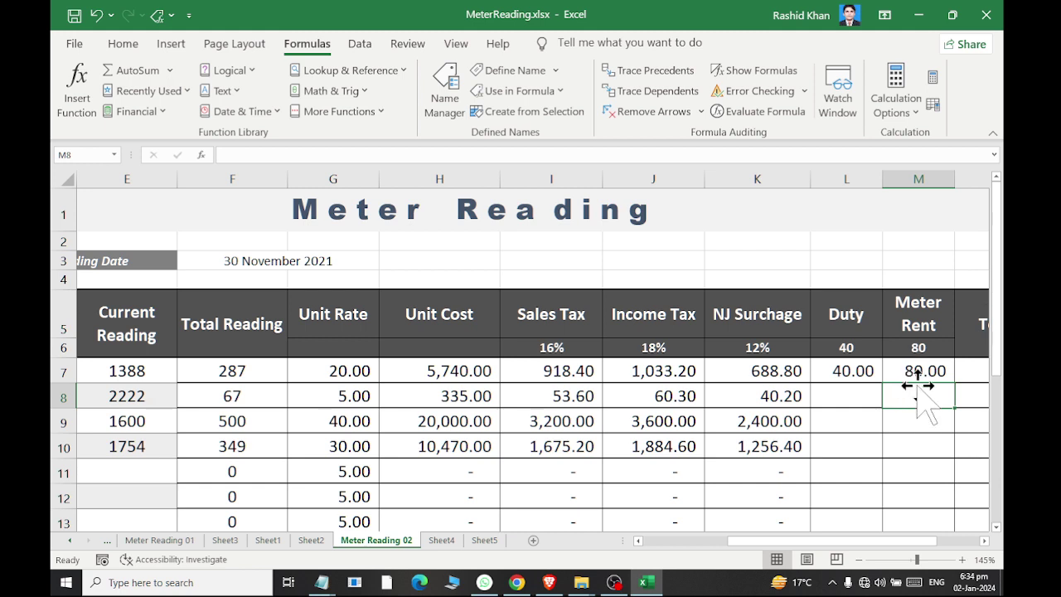
Fill the Duty and Meter Rent formulas down, showing 40.00 and 80.00 on every row.
click(872, 373)
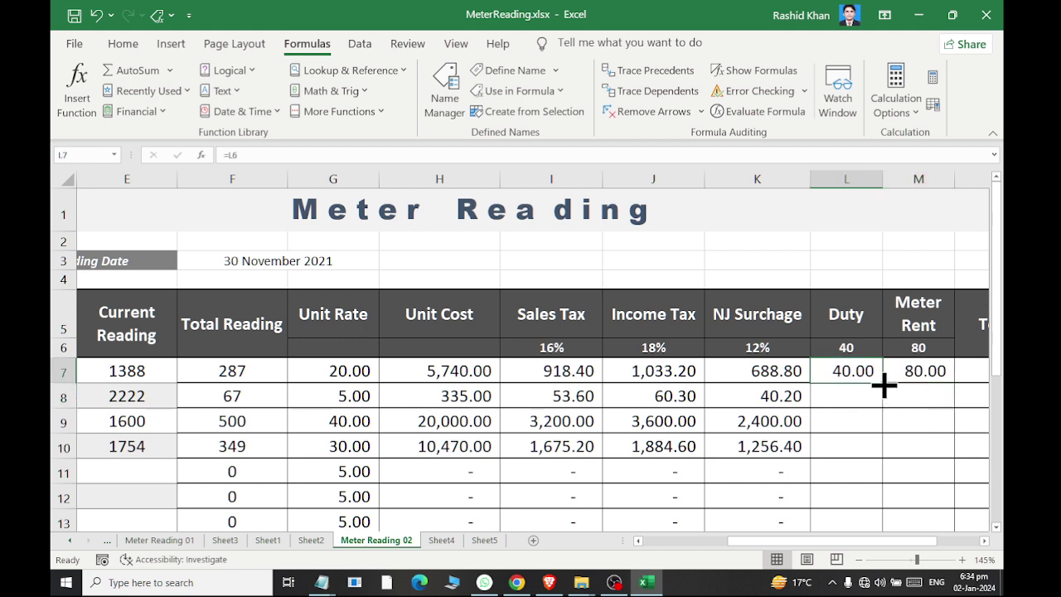
double_click(884, 384)
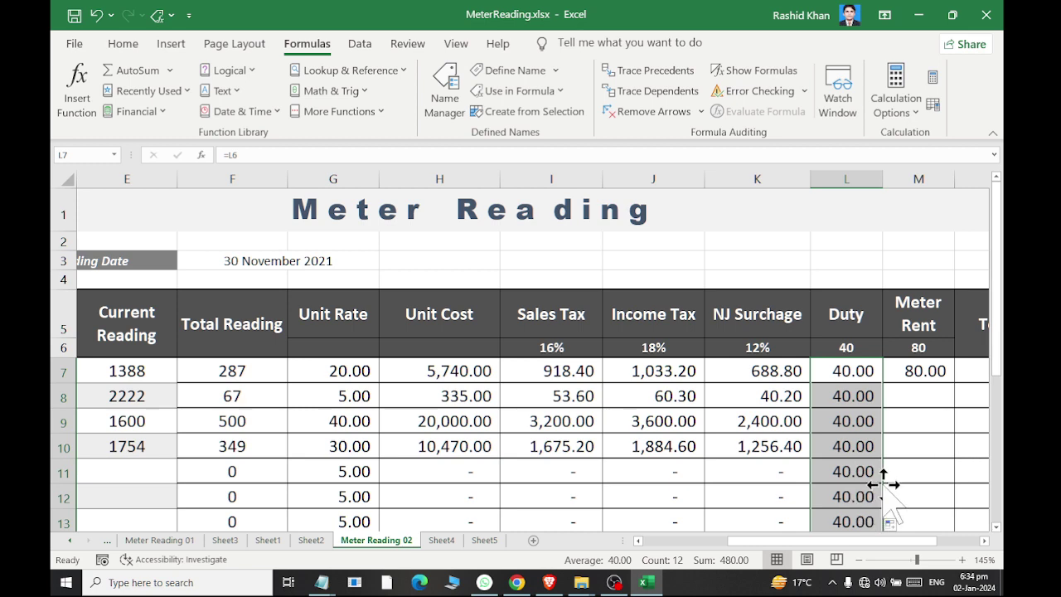
click(941, 373)
double_click(954, 379)
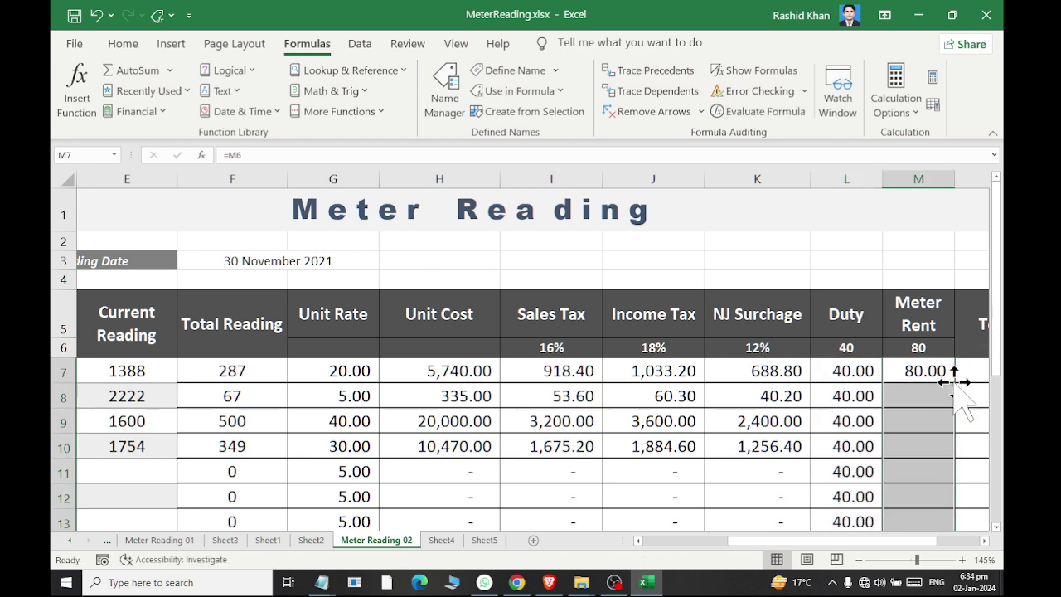
click(851, 347)
Change the Duty amount to 60 and the Meter Rent to 100.
text(60)
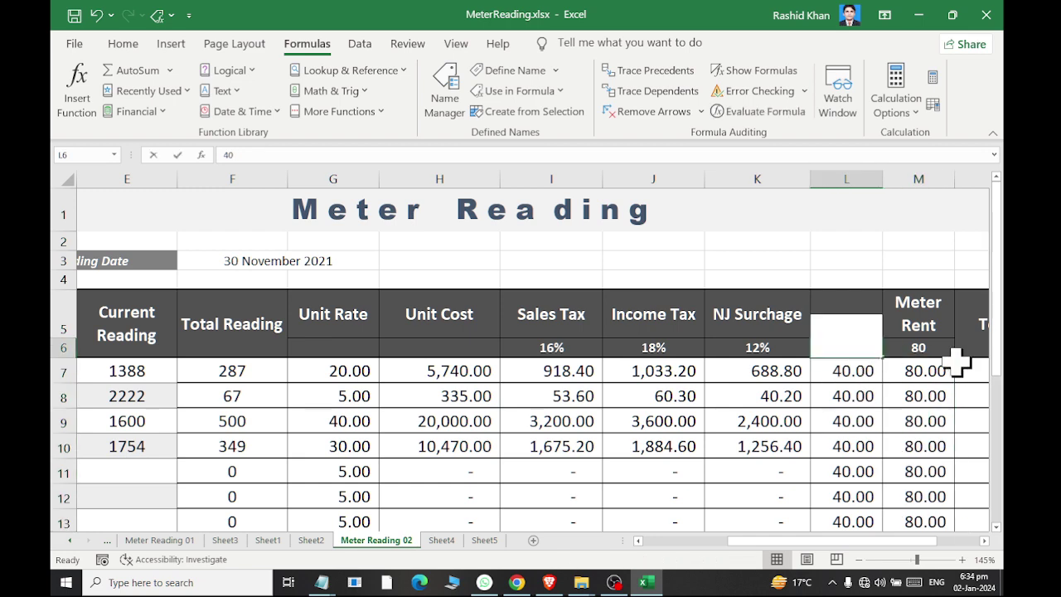
key(Return)
key(Up)
key(Right)
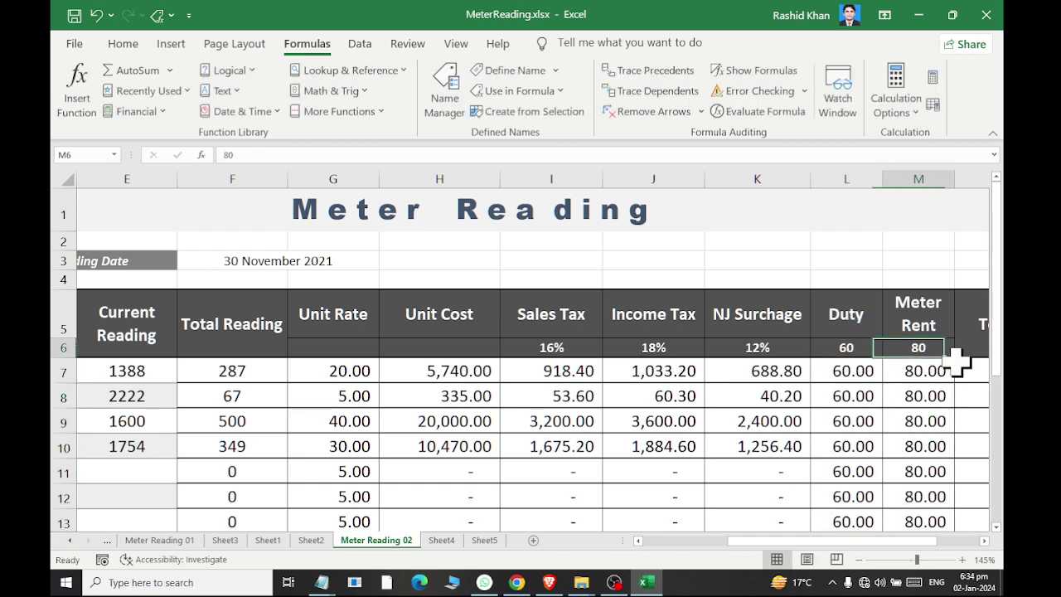
text(100)
key(Return)
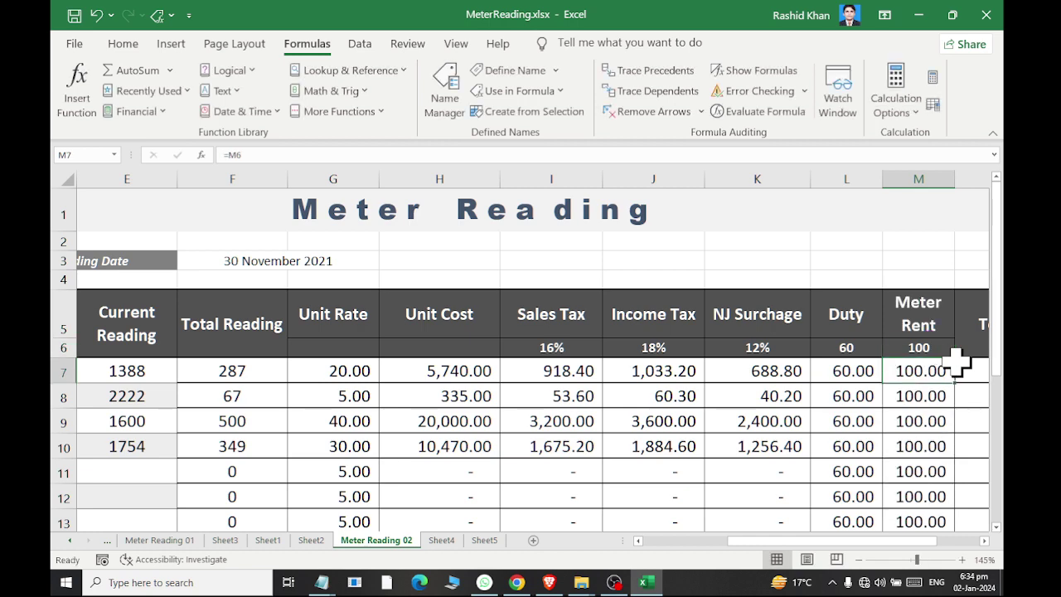
Change the Sales Tax rate to 20%, Income Tax to 22% and NJ Surcharge to 15%.
key(Left)
key(Left)
key(Left)
key(Left)
key(Left)
key(Right)
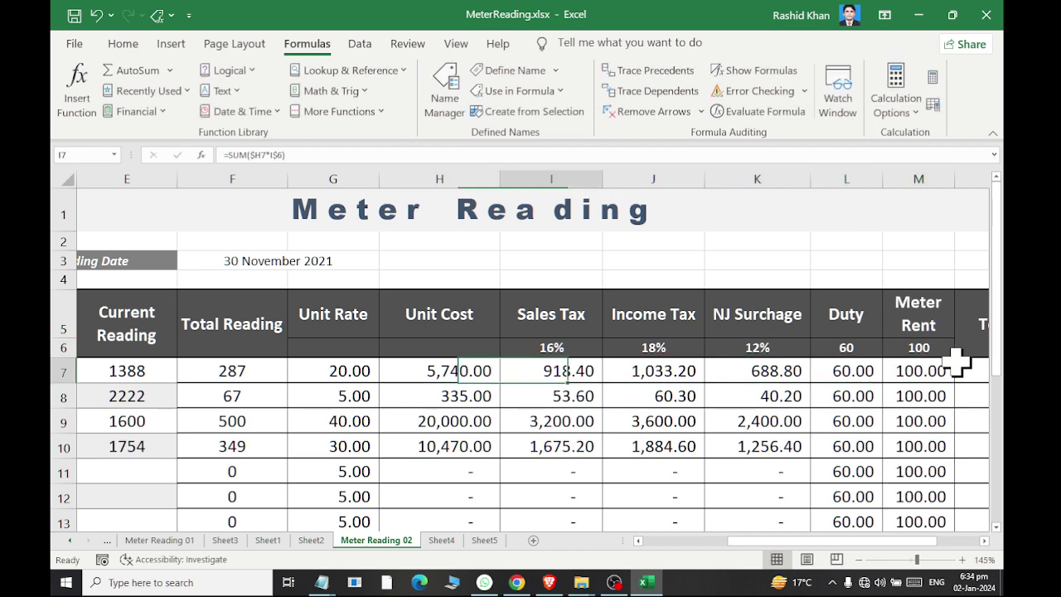
key(Right)
key(Up)
key(Left)
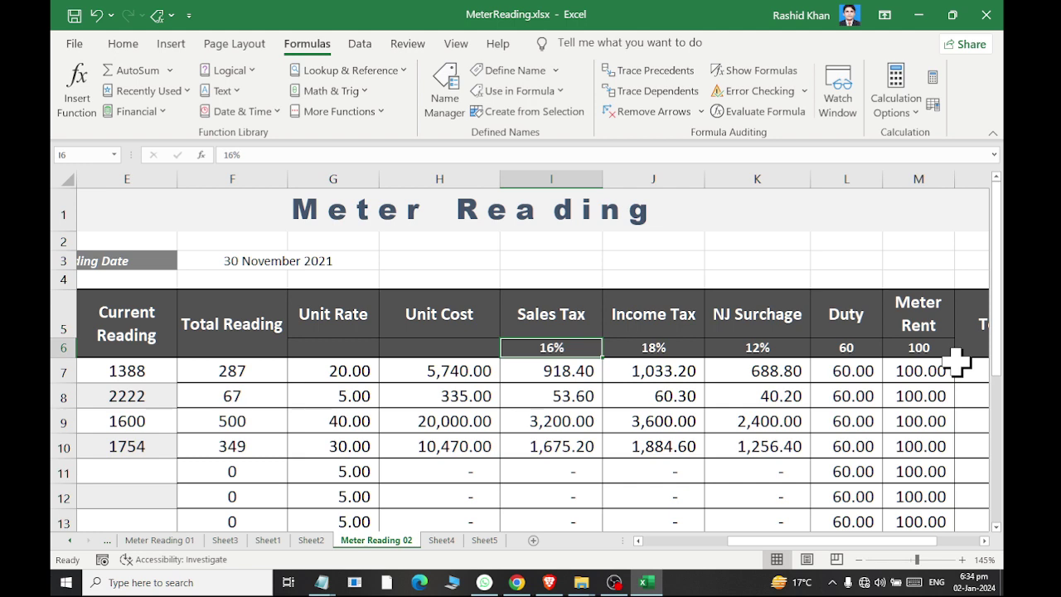
text(20)
key(Return)
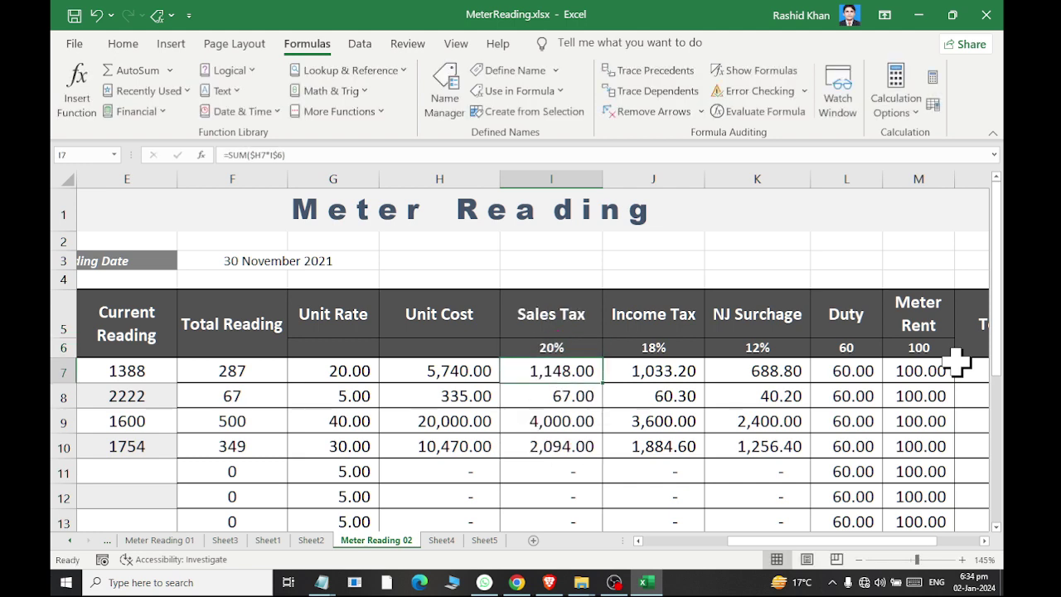
key(Up)
key(Right)
text(22)
key(Return)
key(Up)
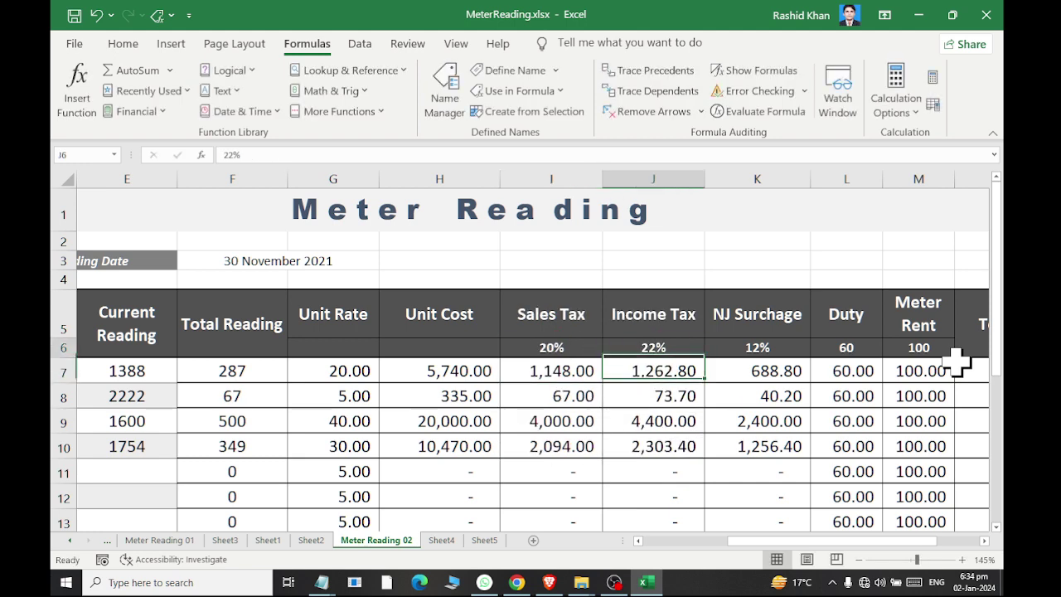
key(Right)
key(Right)
key(Left)
text(15)
key(Return)
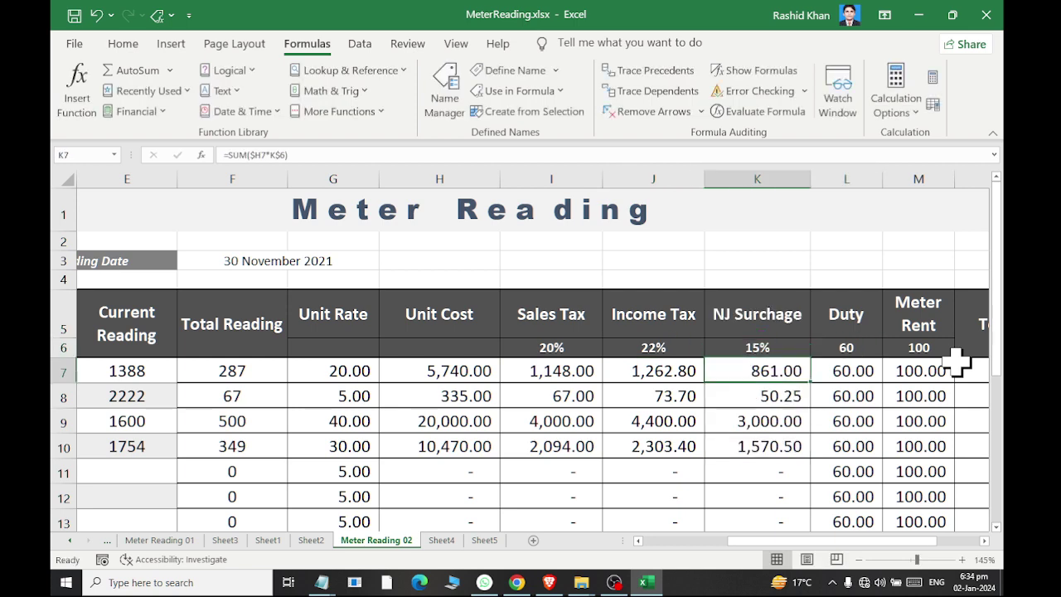
key(Left)
key(Left)
key(Left)
key(Left)
key(Left)
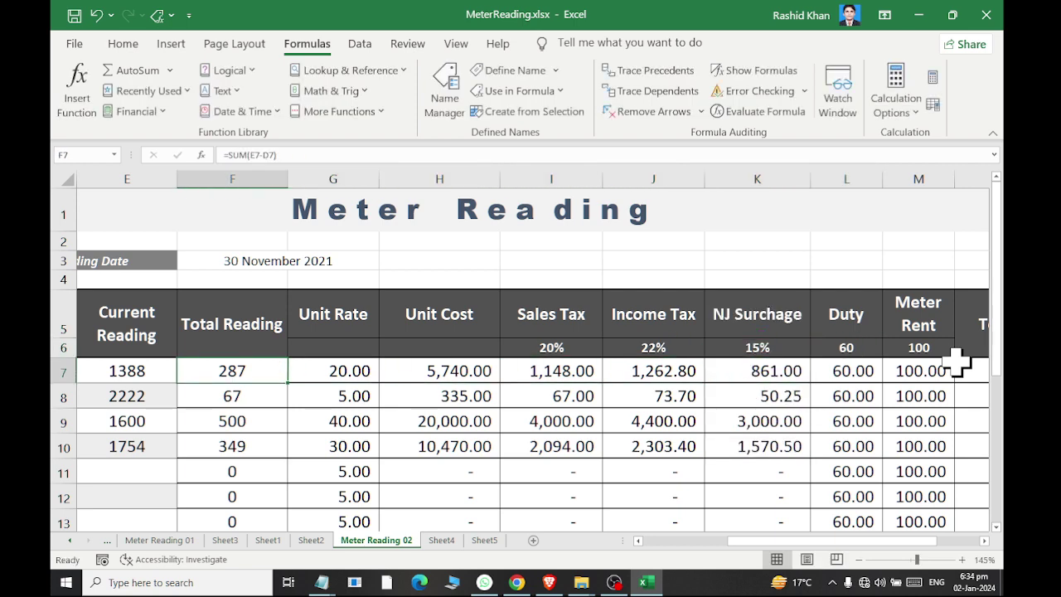
key(Down)
Enter tariff rates 10, 20, 30, 40 and 50 in M24:M28.
key(Right)
key(Right)
key(Right)
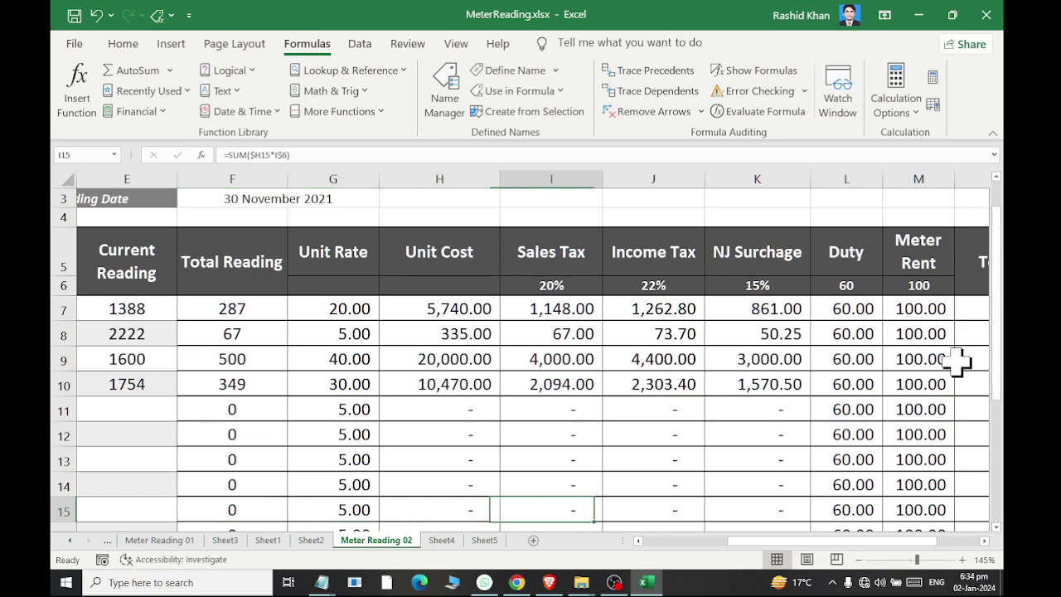
key(Right)
key(Right)
key(Down)
key(Down)
key(Down)
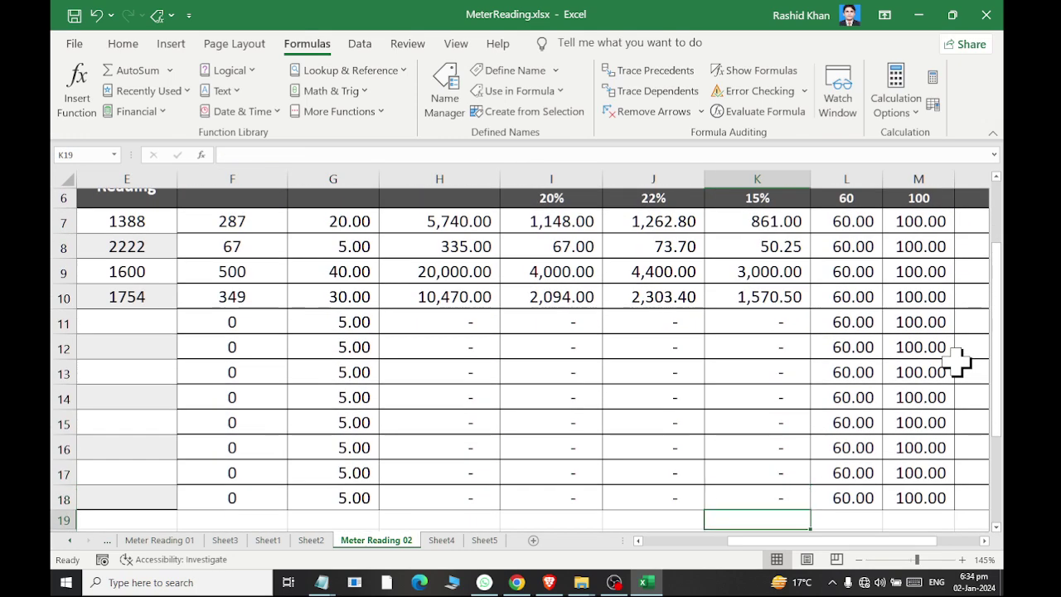
key(Down)
key(Down)
key(Down)
key(Down)
key(Down)
key(Down)
key(Right)
key(Up)
key(Up)
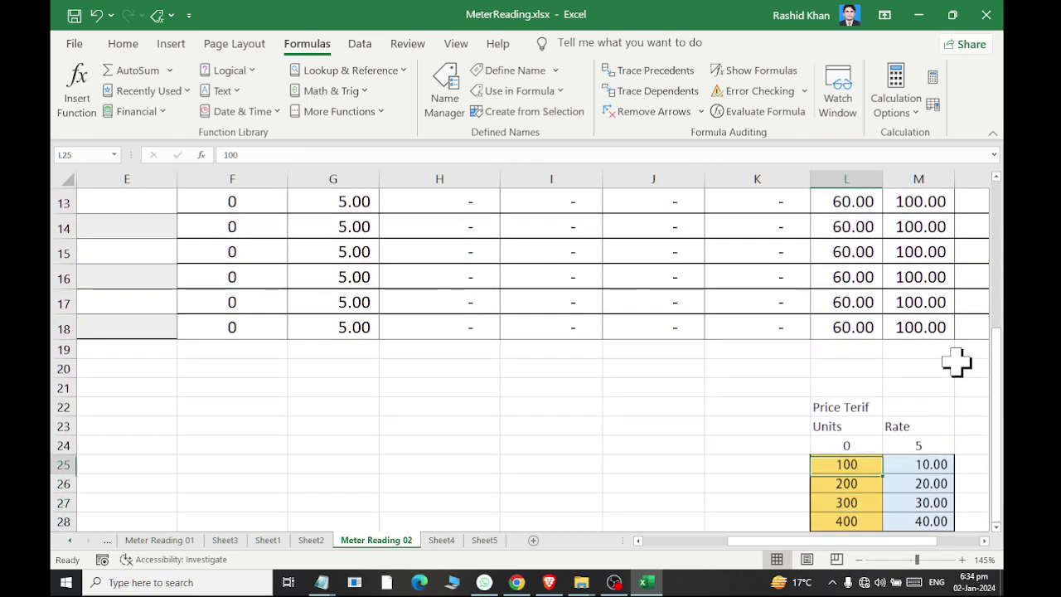
key(Right)
key(Up)
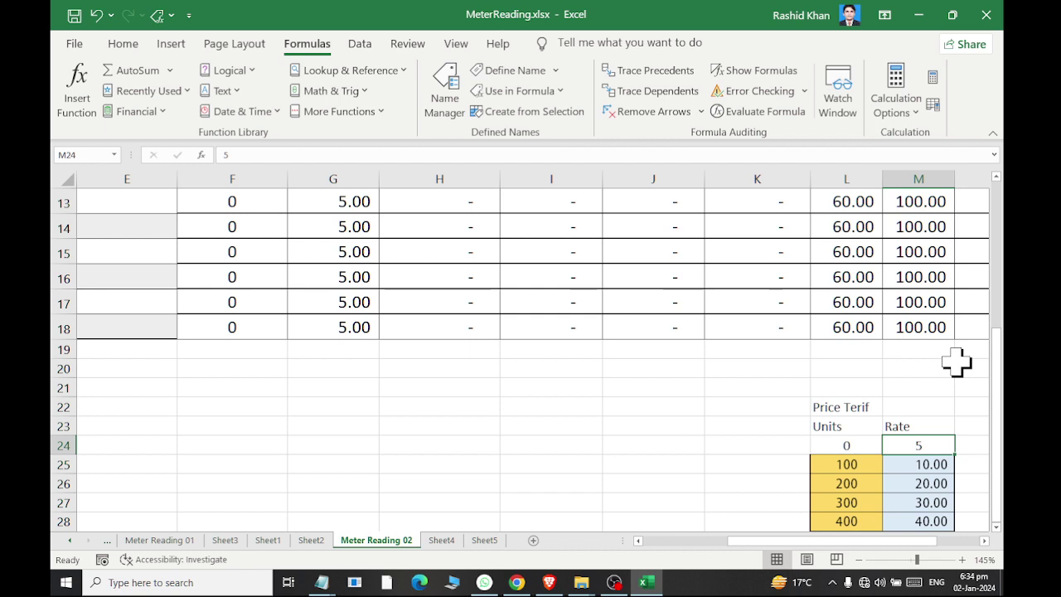
text(10)
key(Return)
text(20)
key(Return)
text(3)
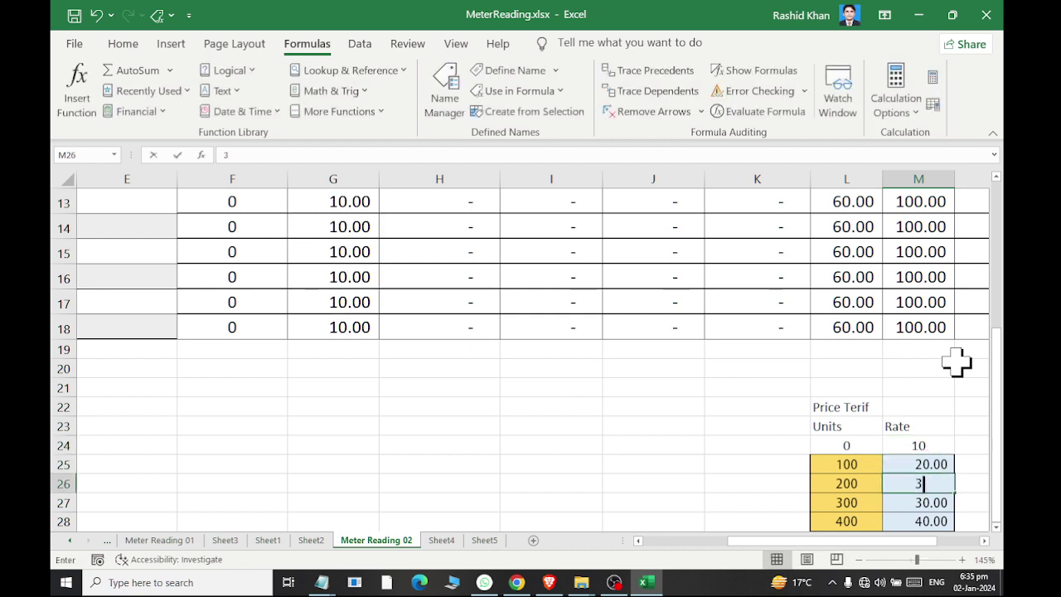
text(0)
key(Return)
text(40)
key(Return)
text(50)
key(Return)
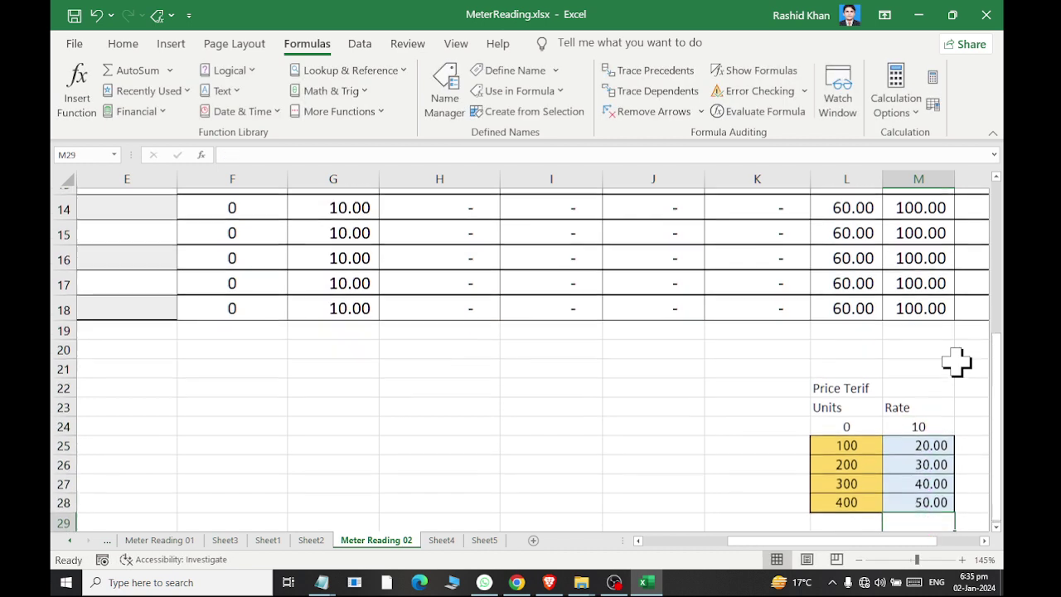
Go back up to the bill rows to check row 8's Unit Cost formula.
key(Up)
key(Up)
key(Up)
key(Up)
key(Up)
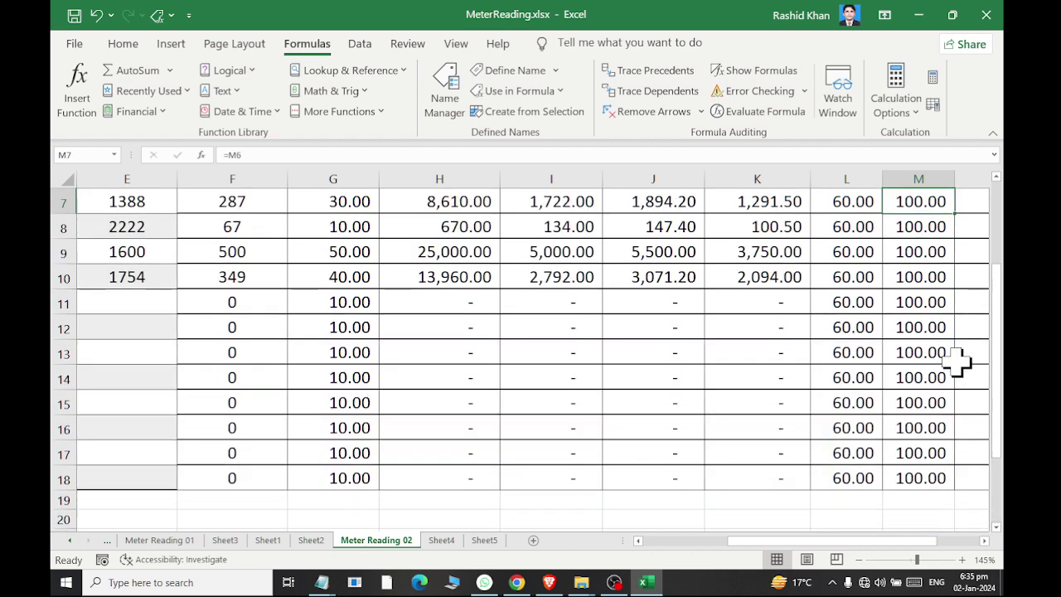
key(Left)
key(Left)
key(Left)
key(Left)
key(Left)
key(Up)
key(Down)
key(Down)
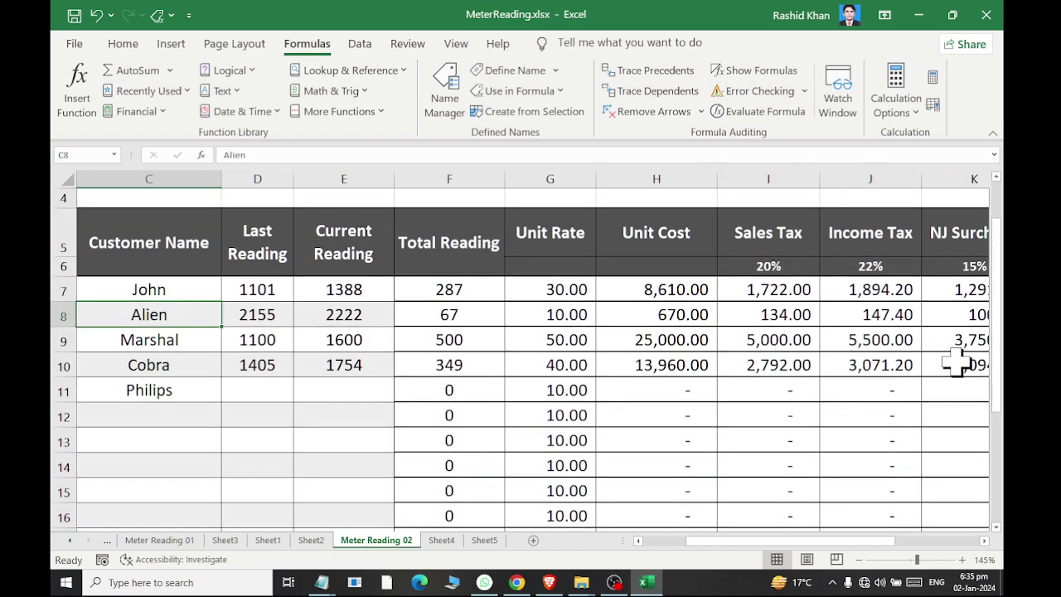
key(Right)
key(Right)
key(Right)
key(Right)
key(Right)
key(Right)
key(Left)
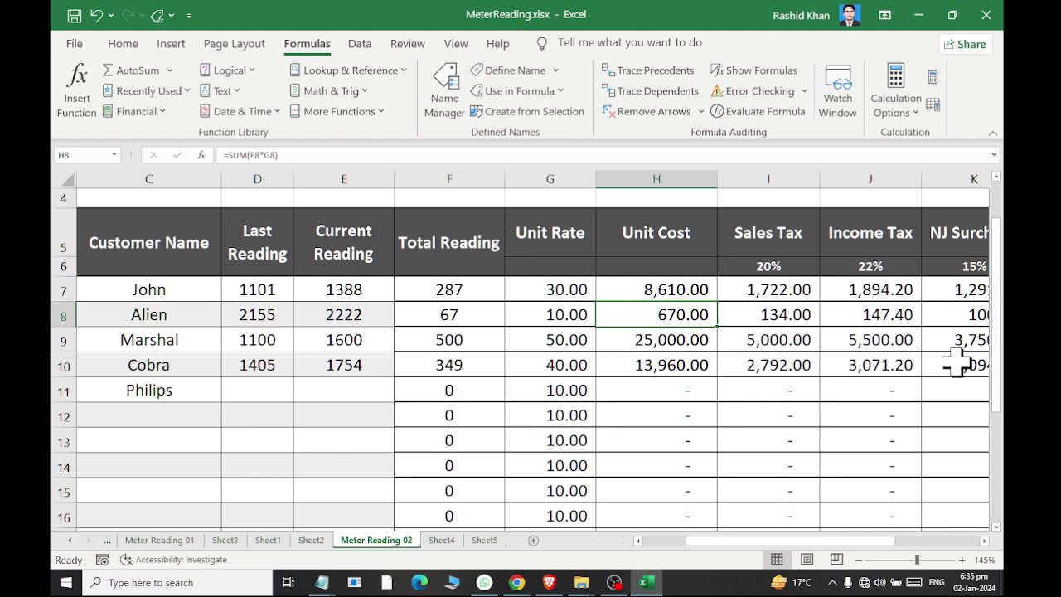
Enter unit thresholds 50, 100, 150 and 200 in L25:L28.
key(Down)
key(Down)
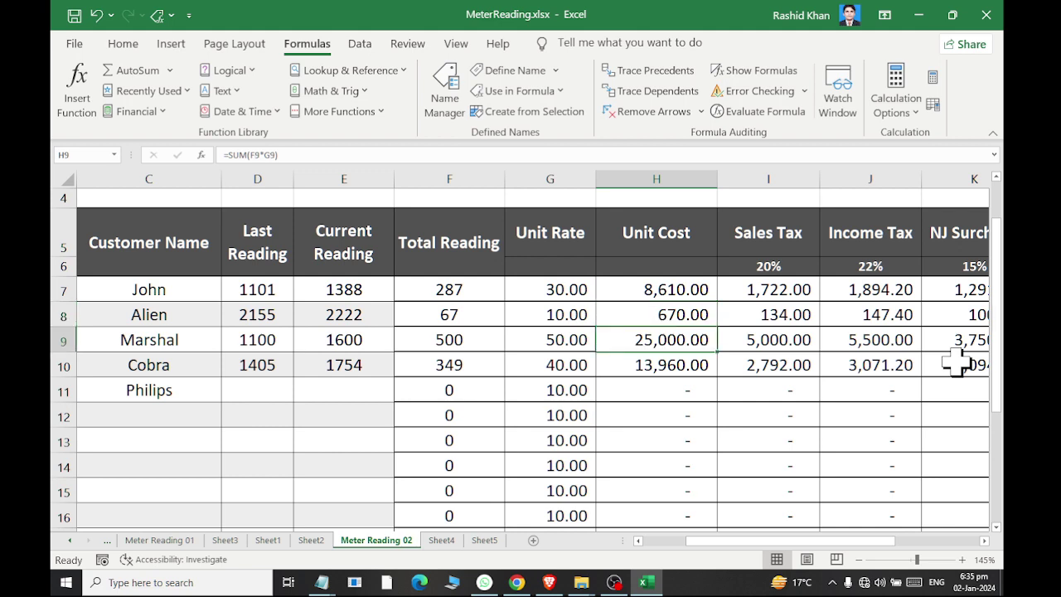
key(Down)
key(Down)
key(Down)
key(Down)
key(Down)
key(Down)
key(Right)
key(Right)
key(Right)
key(Right)
key(Right)
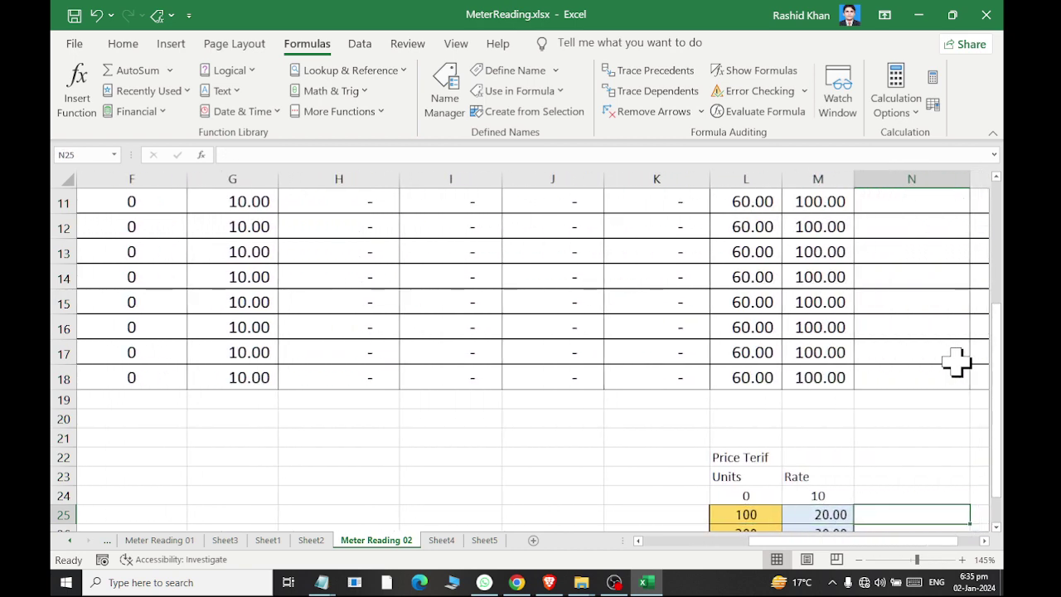
key(Down)
key(Down)
key(Down)
key(Up)
key(Up)
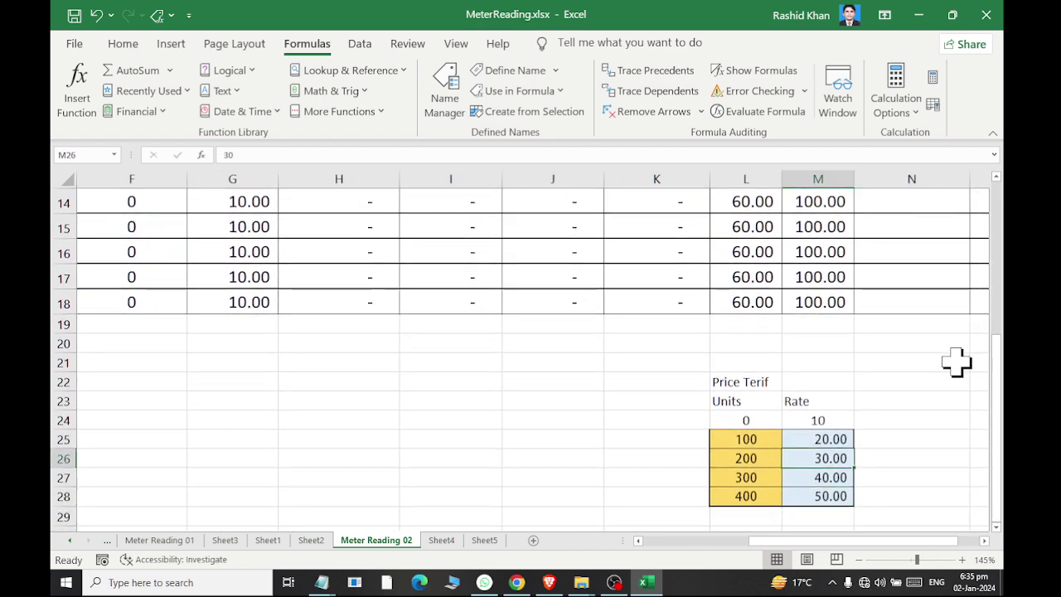
key(Left)
key(Up)
key(Up)
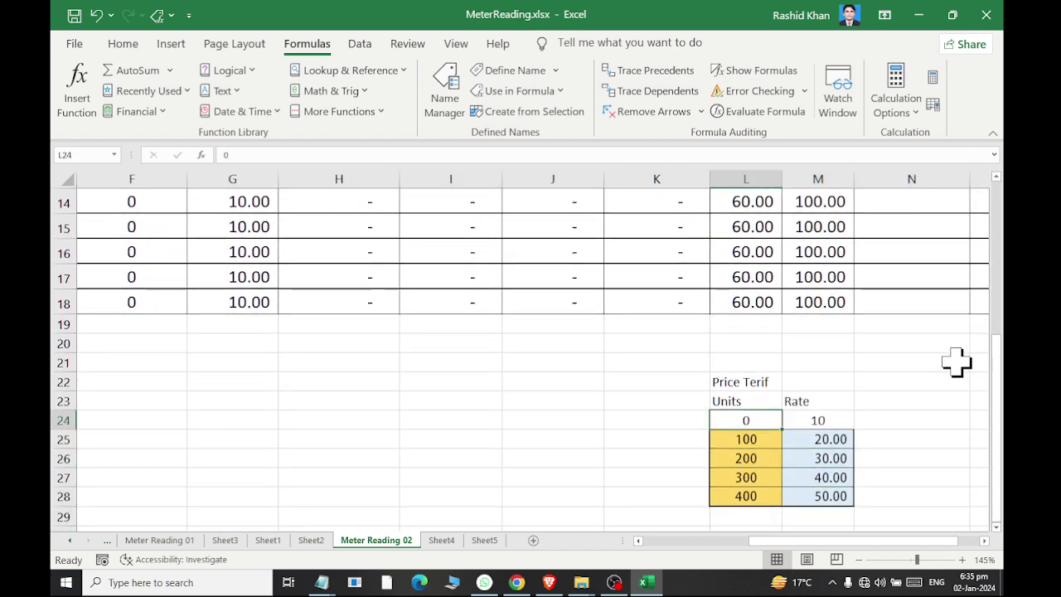
key(Down)
text(50)
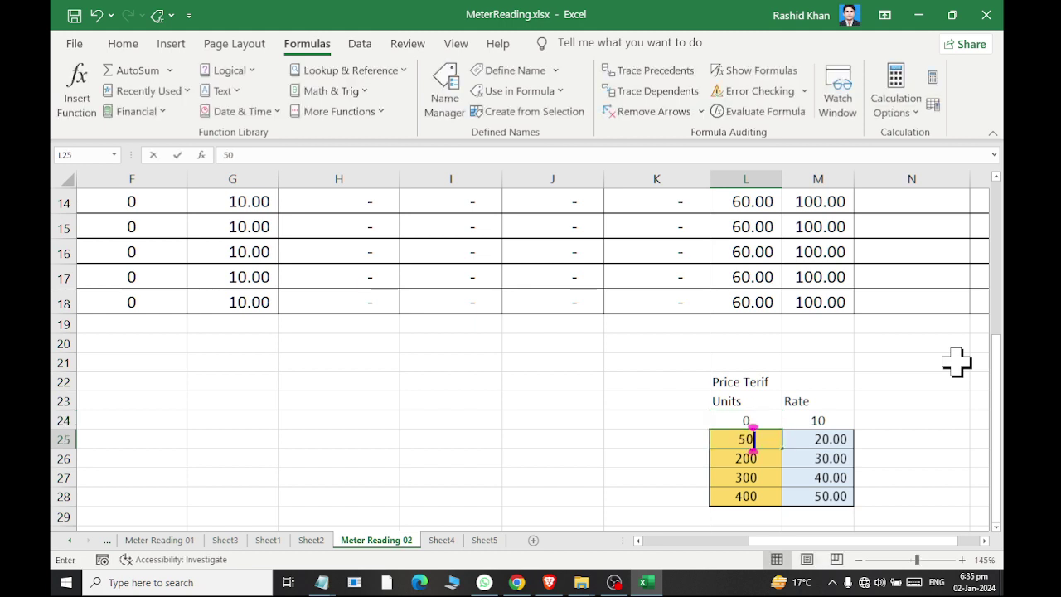
key(Return)
text(100)
key(Return)
text(150)
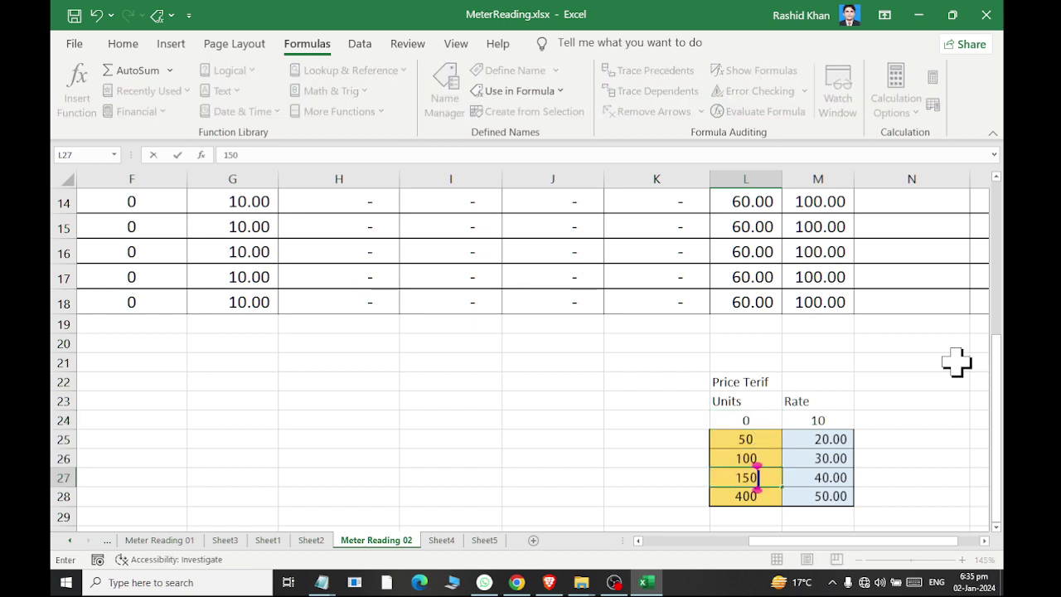
key(Return)
text(200)
key(Return)
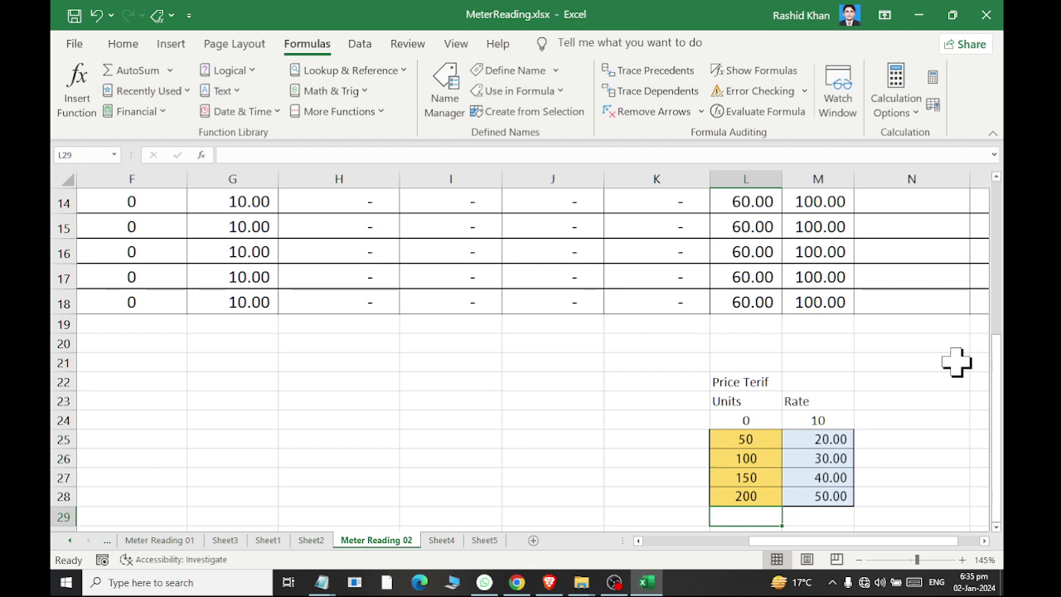
Return to row 7 to check the recalculated Unit Rate.
key(Up)
key(Up)
key(Up)
key(Up)
key(Up)
key(Up)
key(Up)
key(Left)
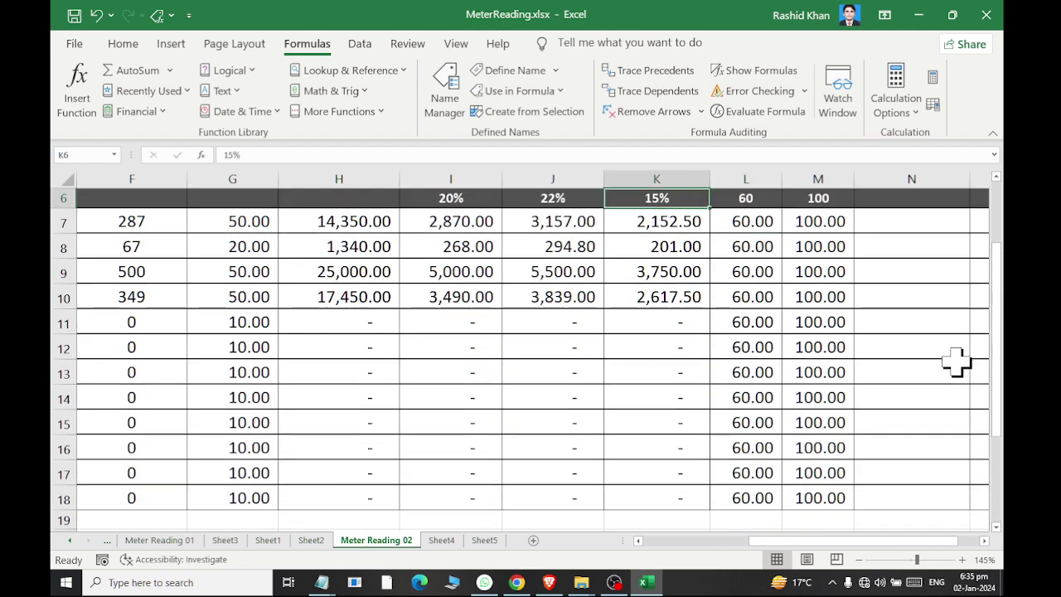
key(Up)
key(Down)
key(Down)
key(Left)
key(Left)
key(Left)
key(Left)
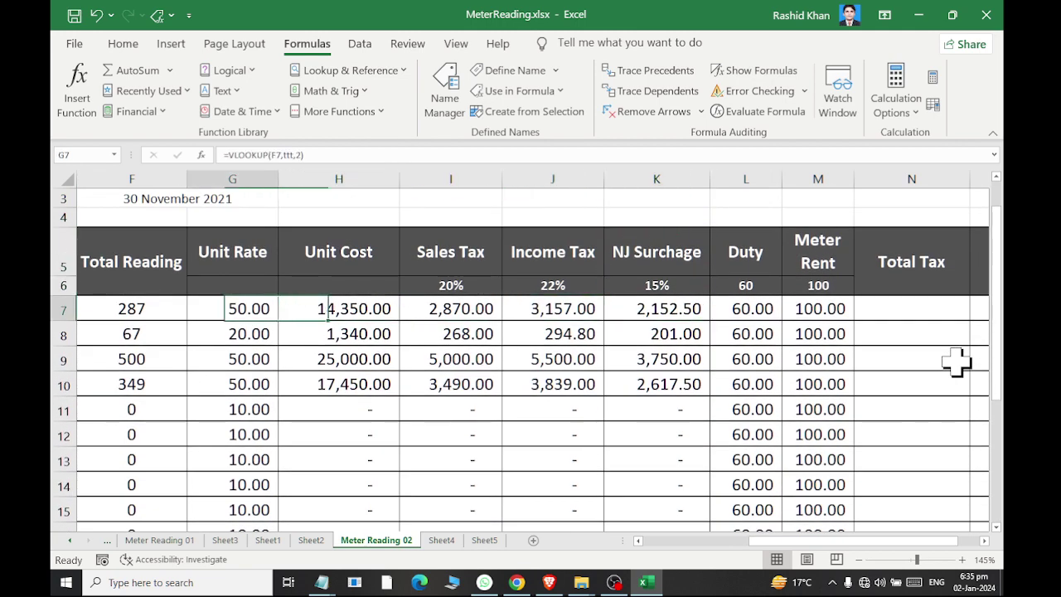
key(Left)
key(Down)
key(Right)
key(Right)
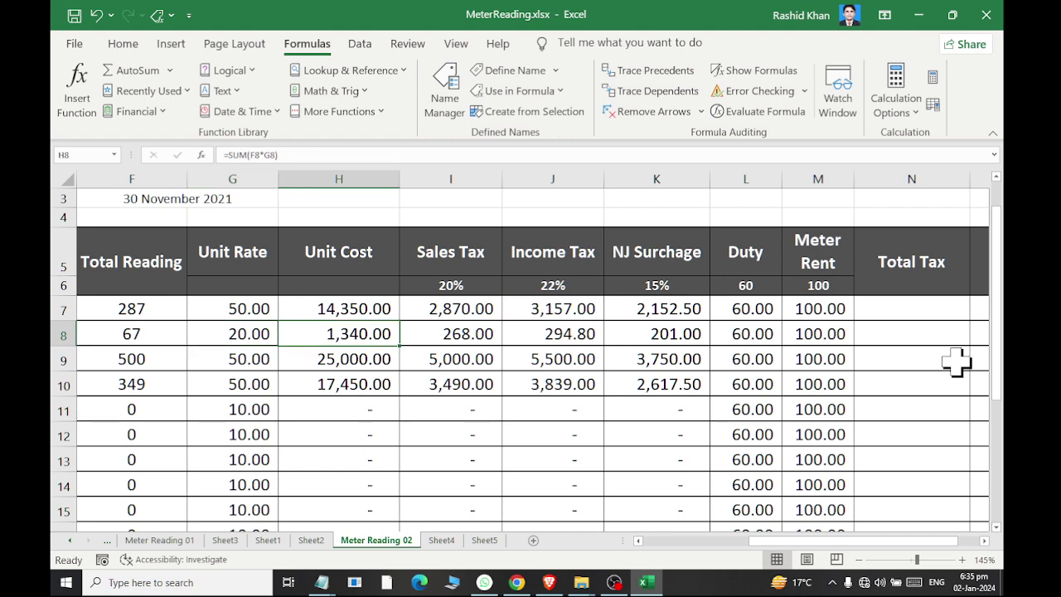
key(Left)
key(Left)
key(Up)
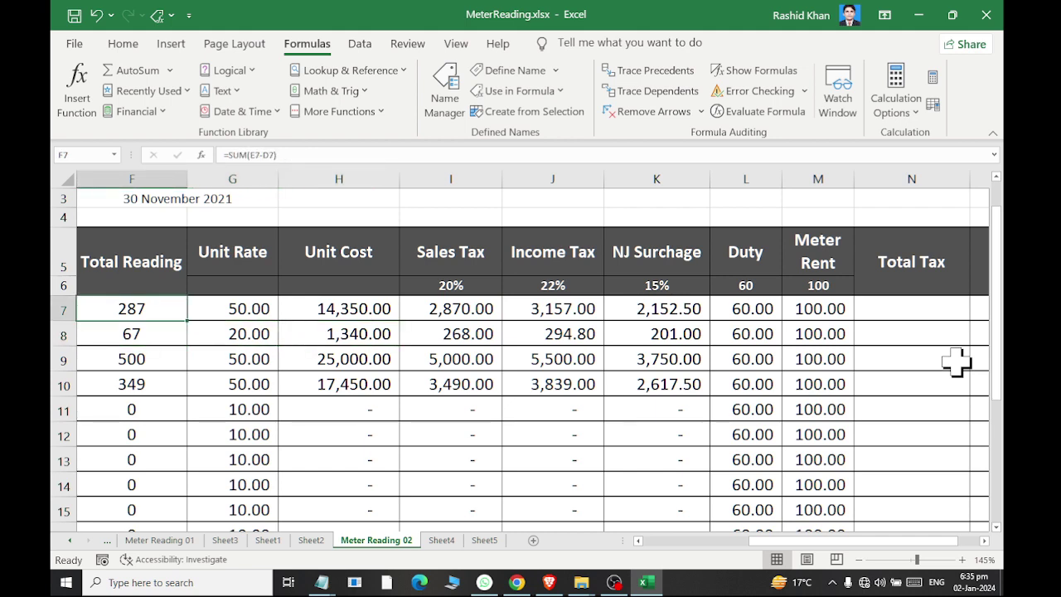
key(Right)
key(Right)
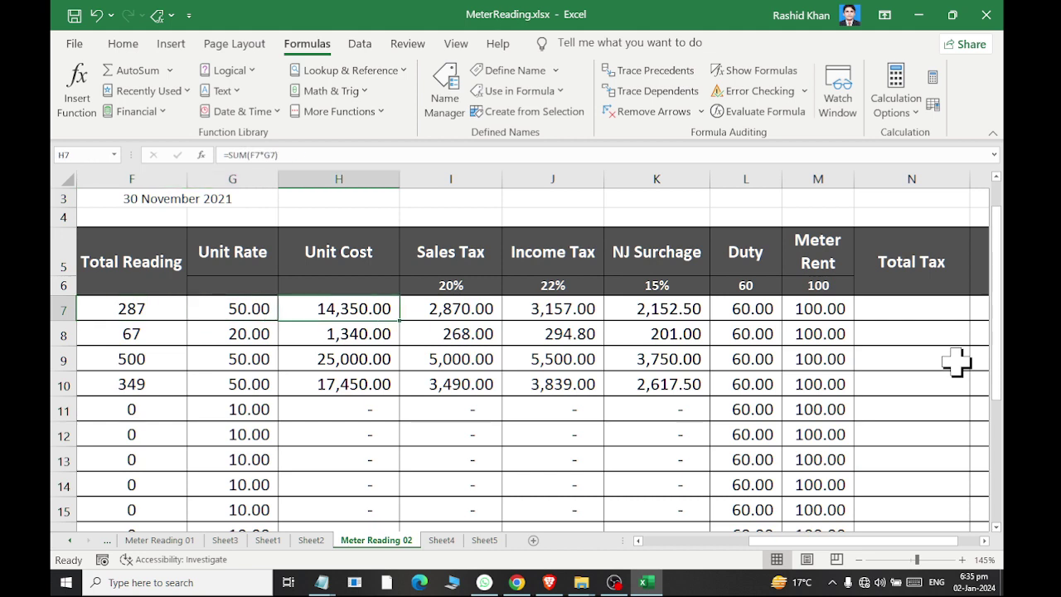
key(Down)
key(Down)
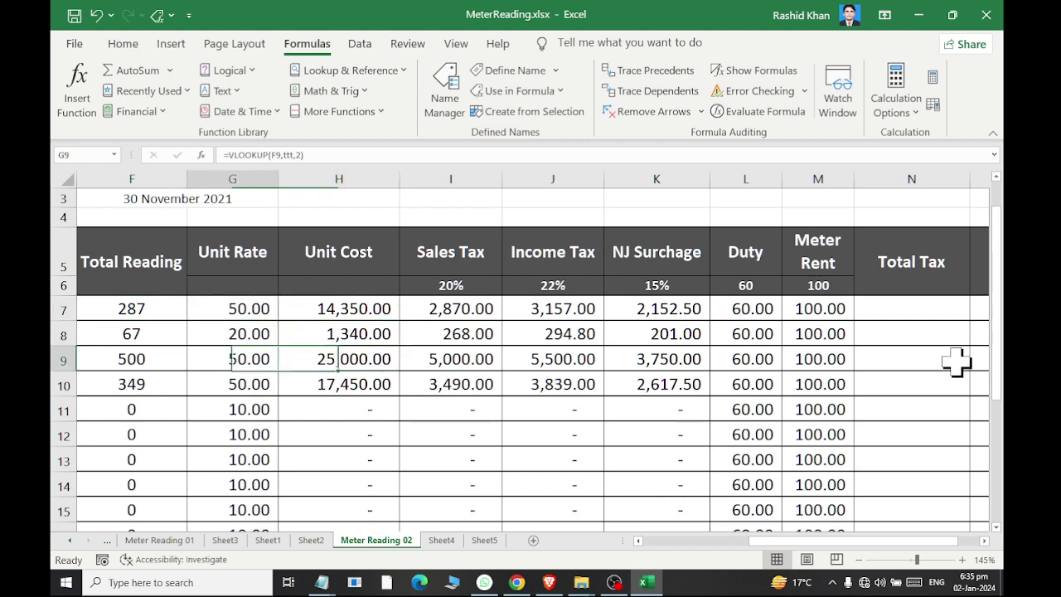
key(Left)
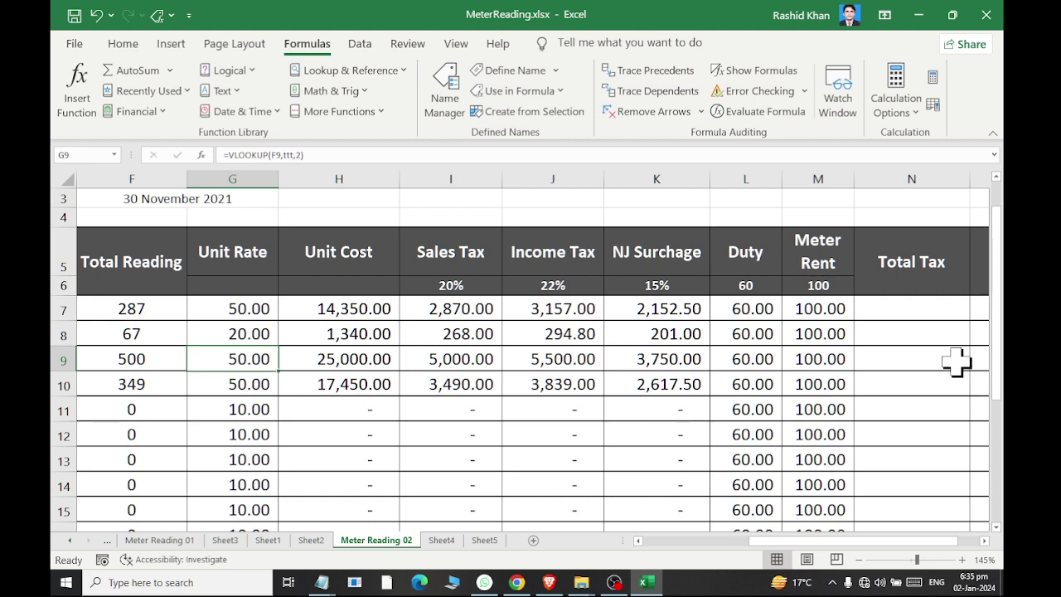
key(Right)
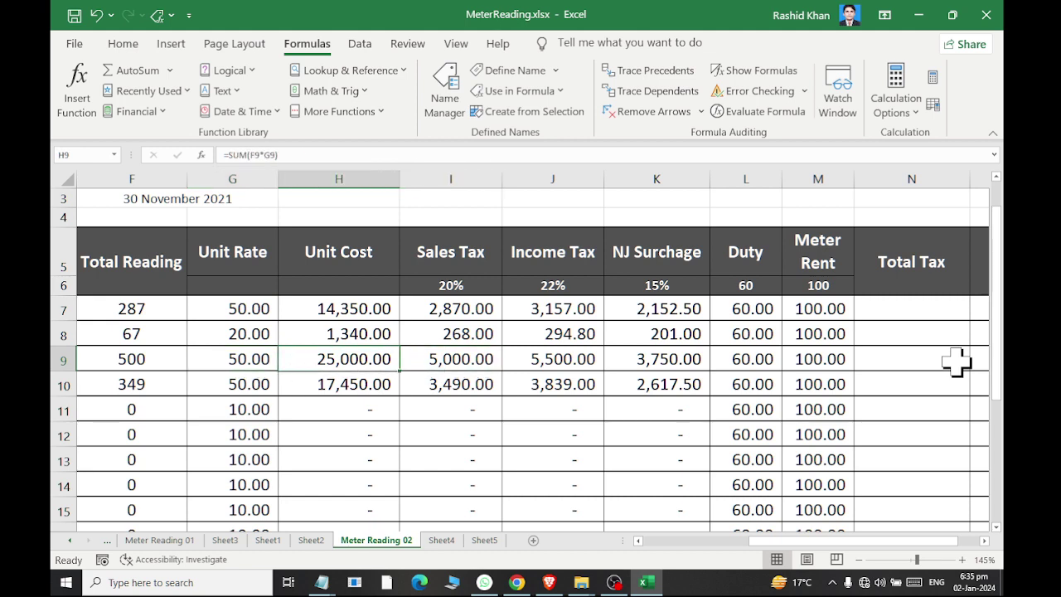
key(Down)
key(Left)
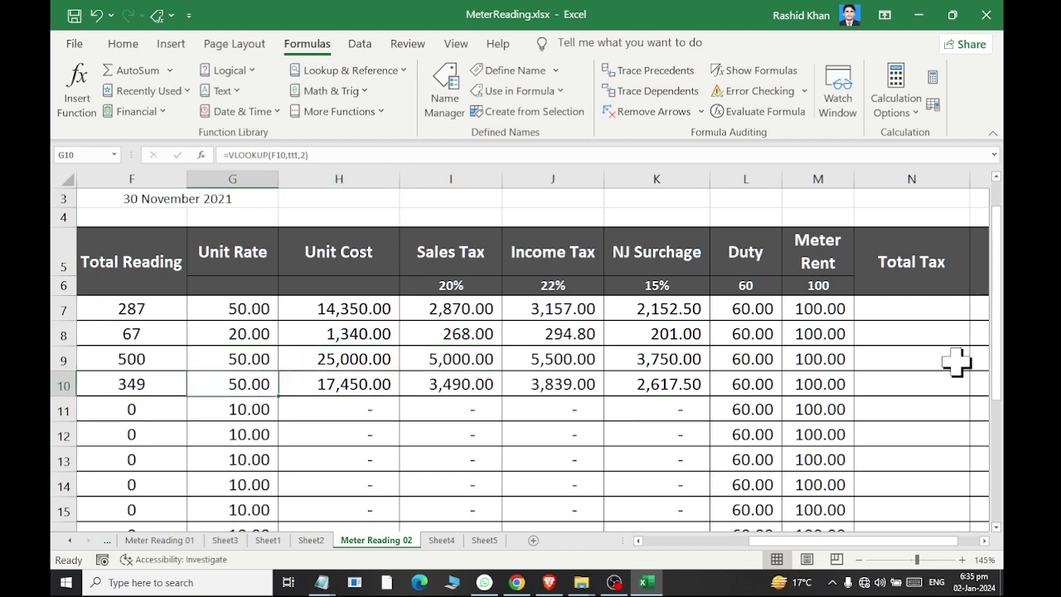
key(Left)
key(Right)
key(Right)
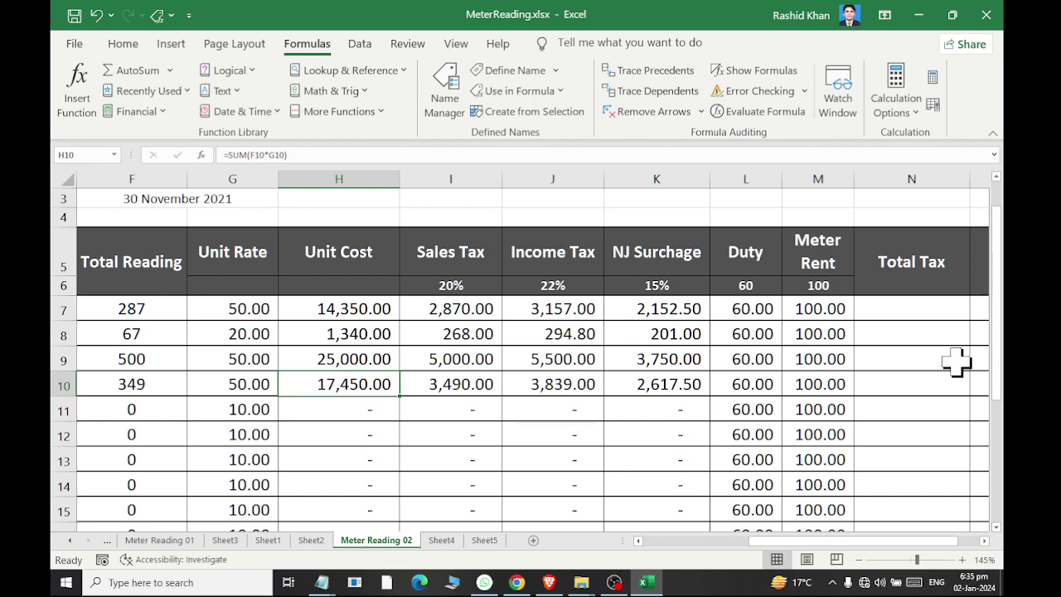
key(Down)
key(Down)
key(Down)
key(Down)
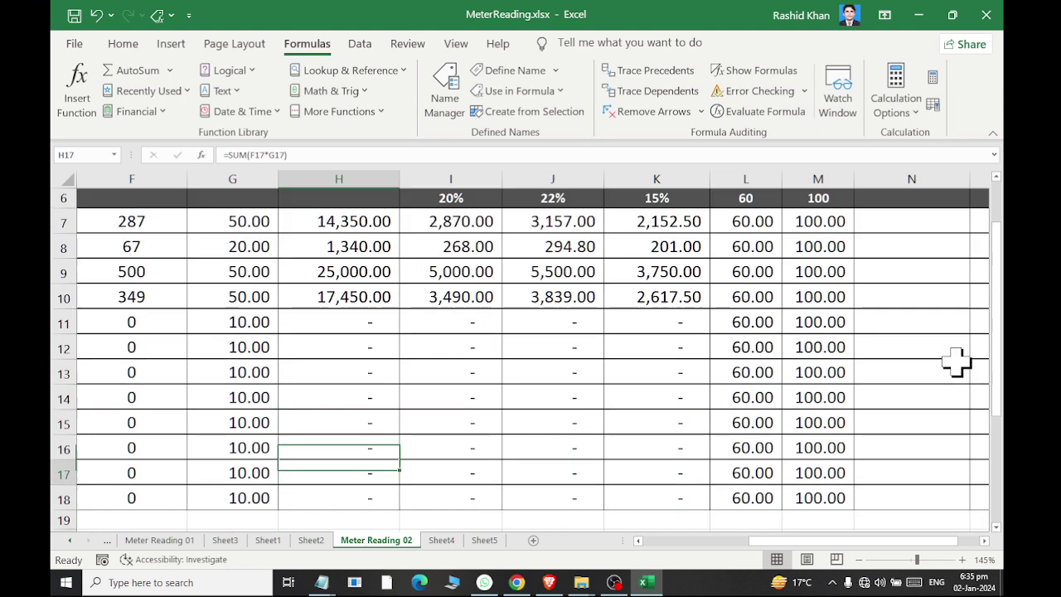
key(Down)
key(Down)
key(Down)
key(Down)
key(Down)
key(Down)
key(Right)
key(Right)
key(Right)
key(Right)
key(Right)
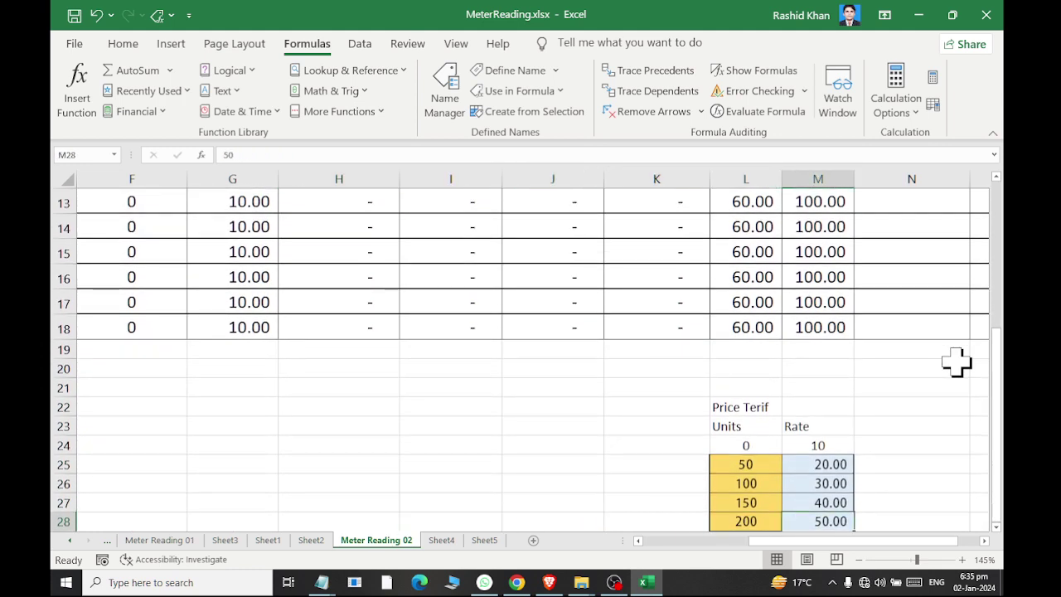
Change the tariff rates to descend 50, 40, 30, 20, 10.
key(Up)
key(Up)
key(Up)
key(Up)
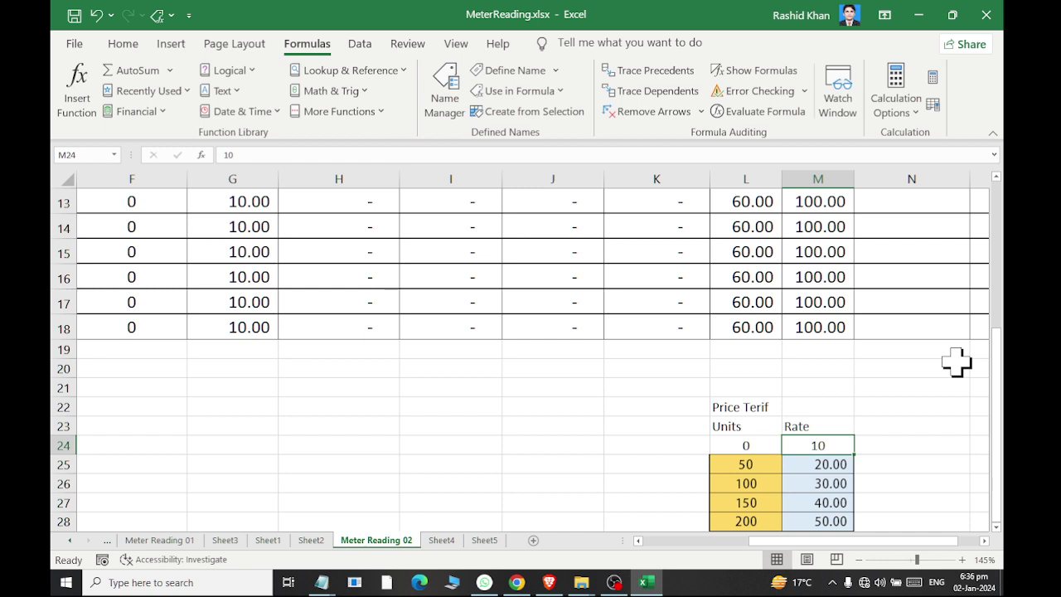
text(50)
key(Return)
text(4)
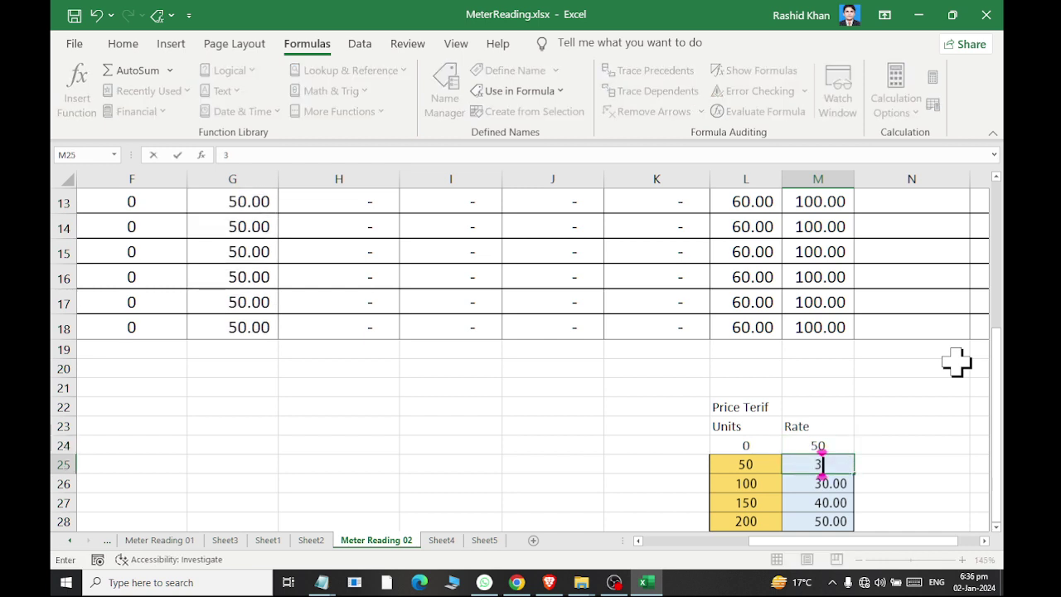
text(0)
key(Return)
key(Return)
text(20)
key(Return)
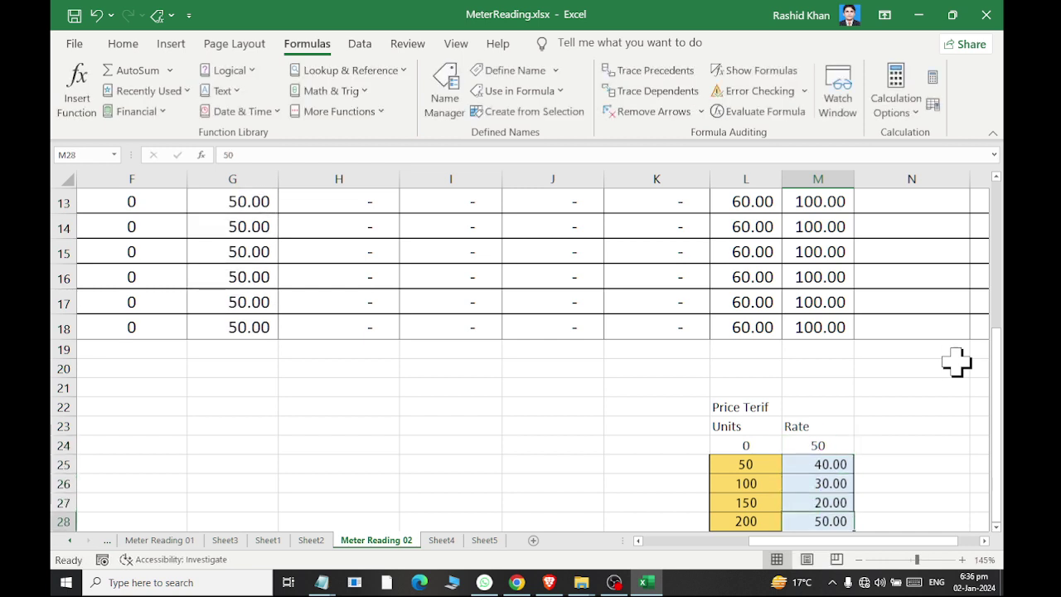
text(10)
key(Return)
key(Up)
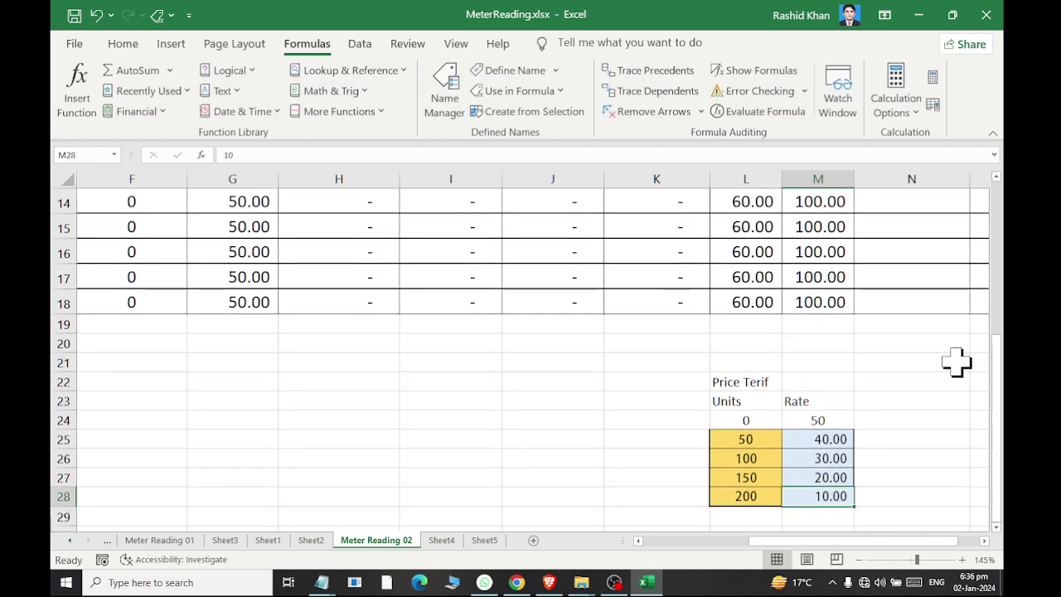
Check the Unit Cost formulas in rows 7, 9 and 10.
key(ctrl+Home)
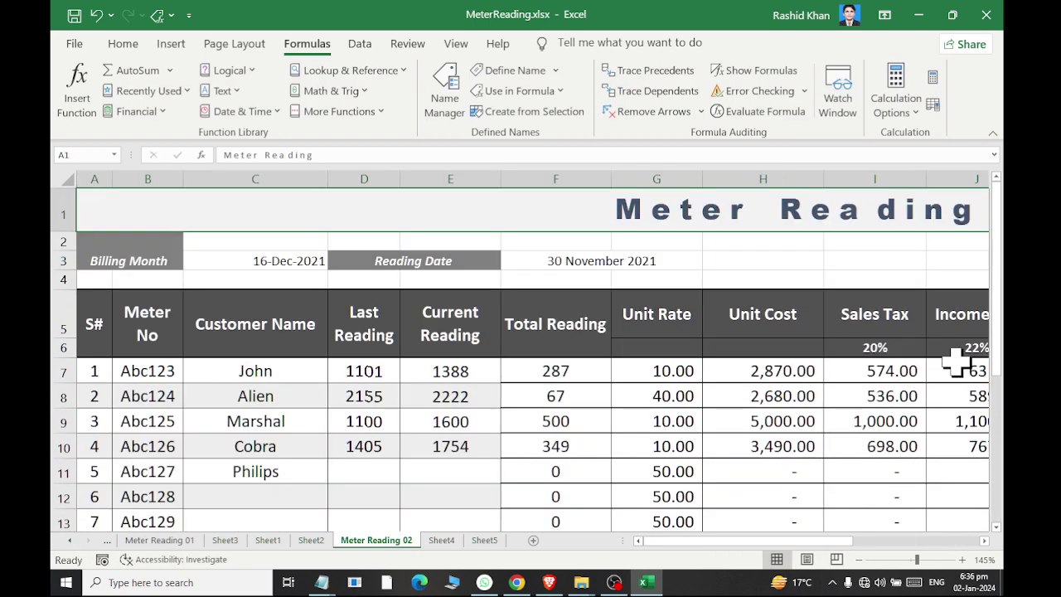
key(Down)
key(Down)
key(Down)
key(Down)
key(Down)
key(Right)
key(Right)
key(Right)
key(Right)
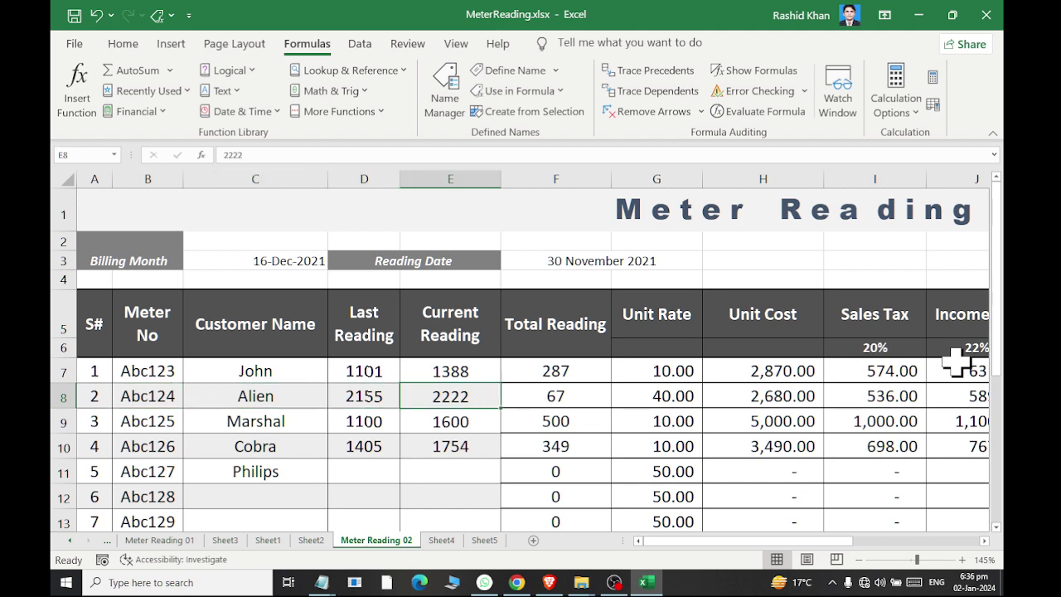
key(Right)
key(Right)
key(Right)
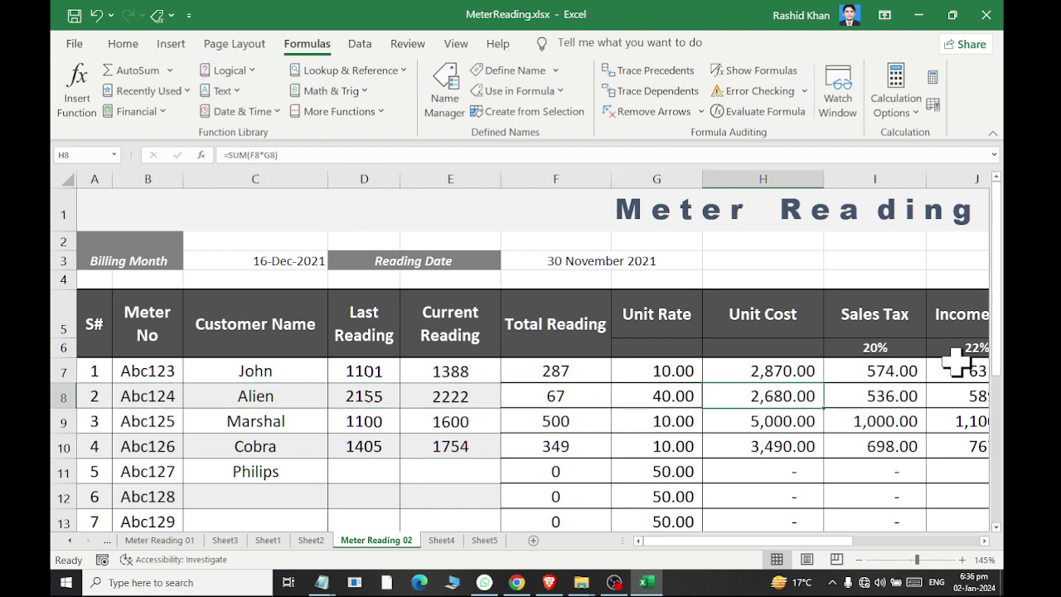
key(Up)
key(Left)
key(Left)
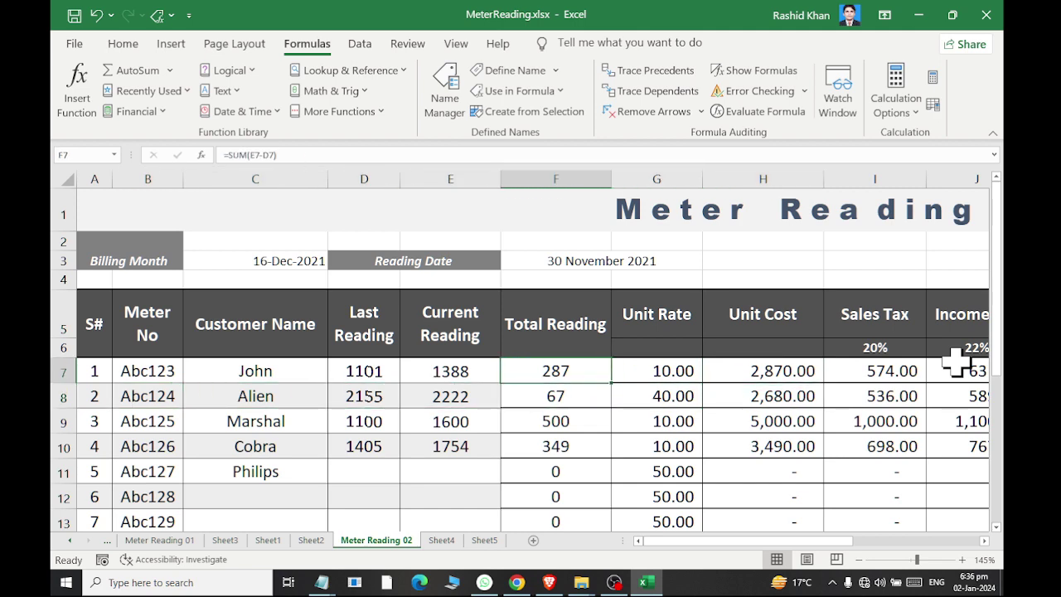
key(Right)
key(Right)
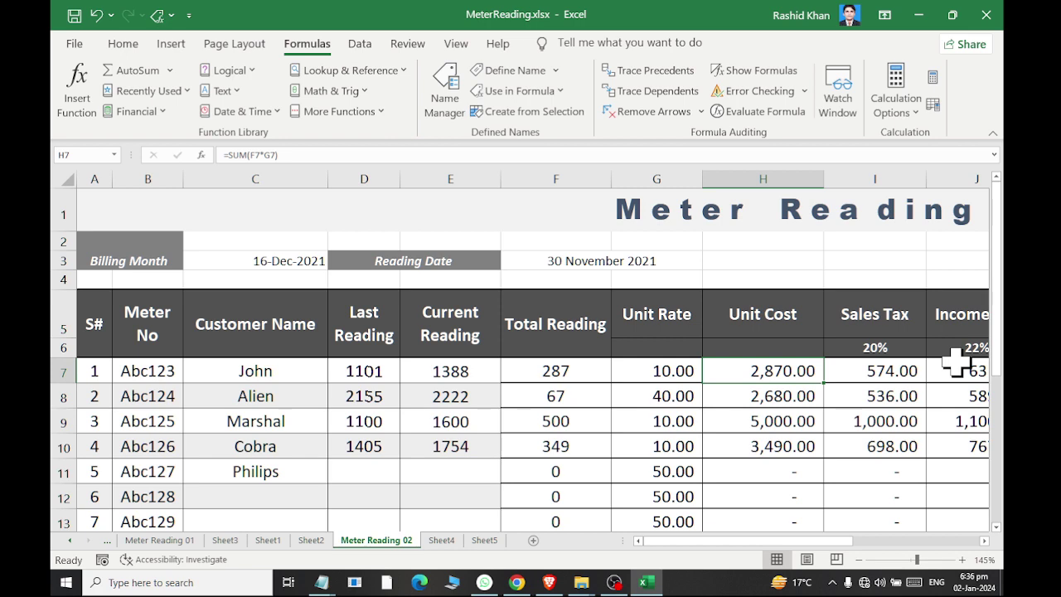
key(Down)
key(Down)
key(Left)
key(Left)
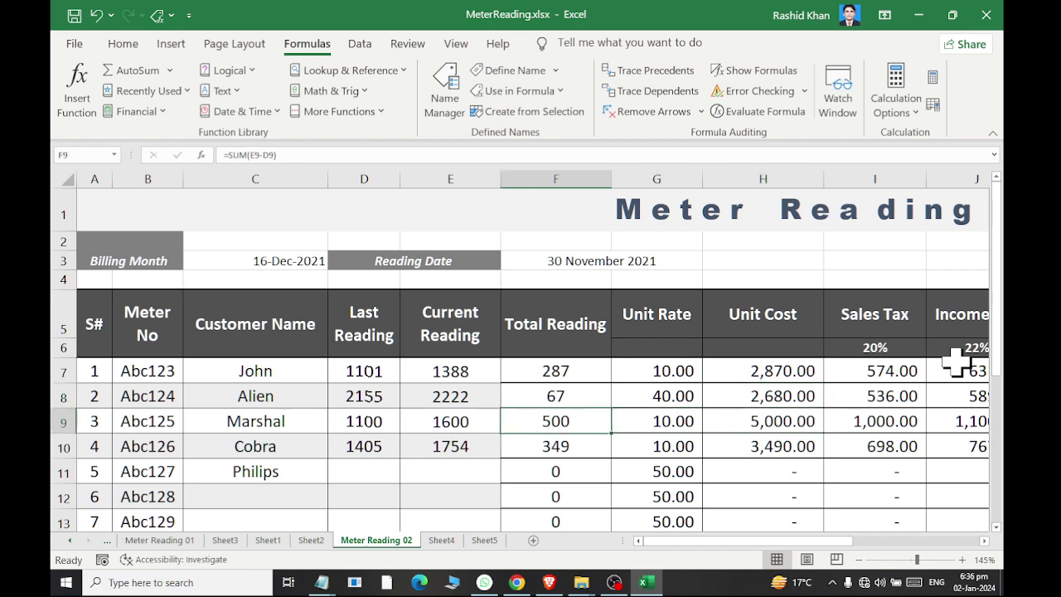
key(Right)
key(Right)
key(Down)
key(Left)
key(Left)
key(Right)
key(Right)
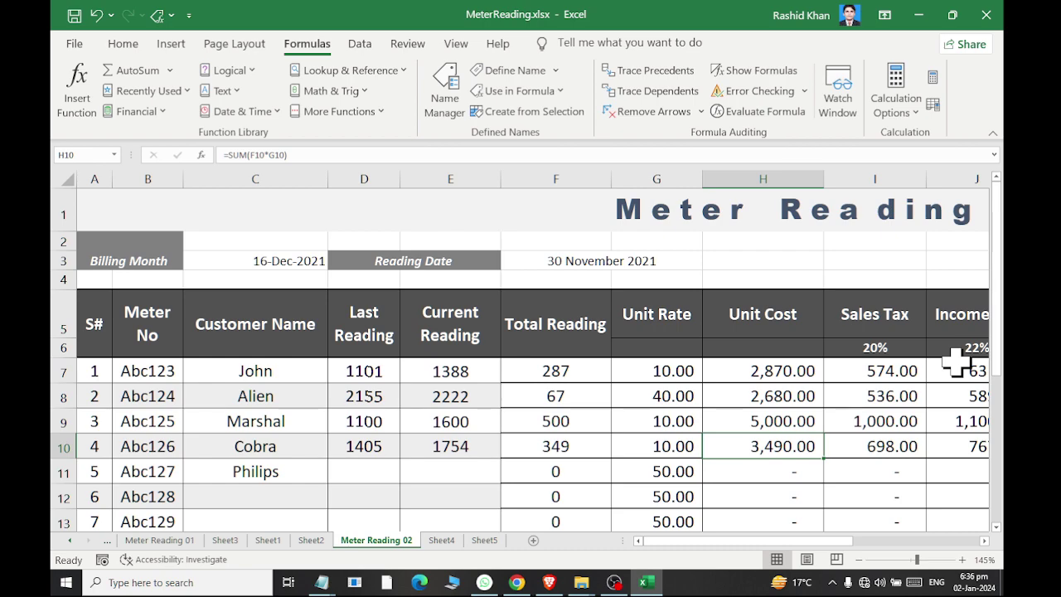
Move down to the rate cells of the Price Terif table.
key(Down)
key(Down)
key(Down)
key(Down)
key(Down)
key(Down)
key(Down)
key(Down)
key(Down)
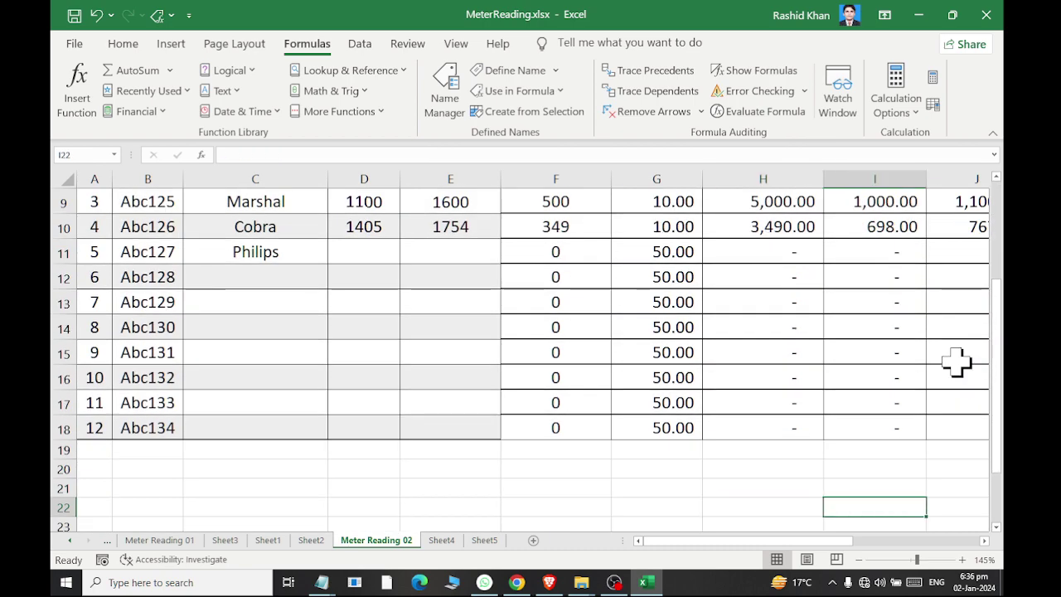
key(Right)
key(Right)
key(Right)
key(Right)
key(Down)
key(Down)
key(Down)
key(Down)
key(Down)
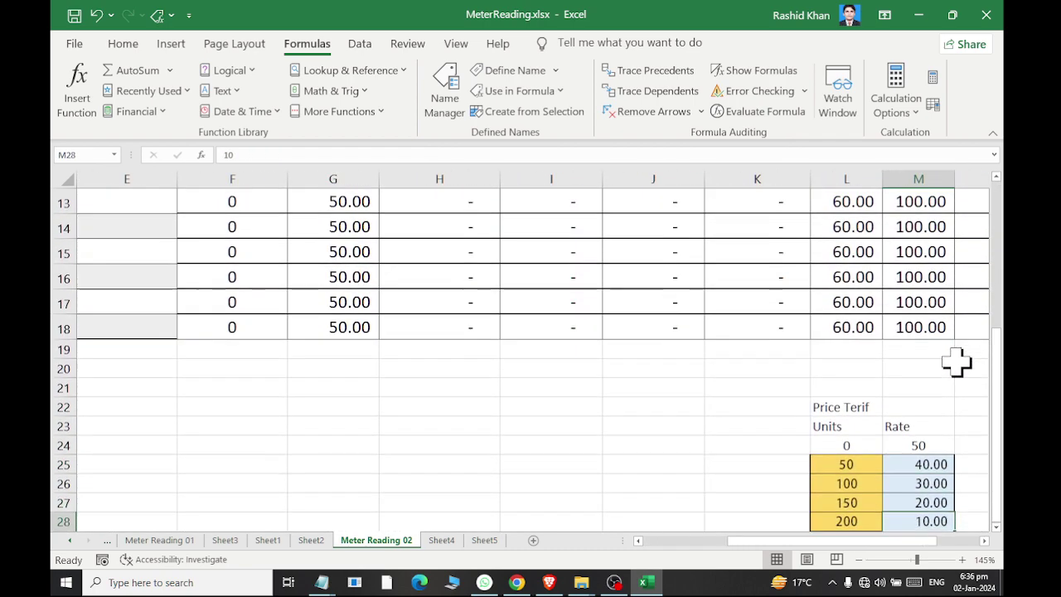
key(Down)
Set the tariff rates in M24:M28 to 5, 10, 20, 30 and 40.
key(Up)
key(Up)
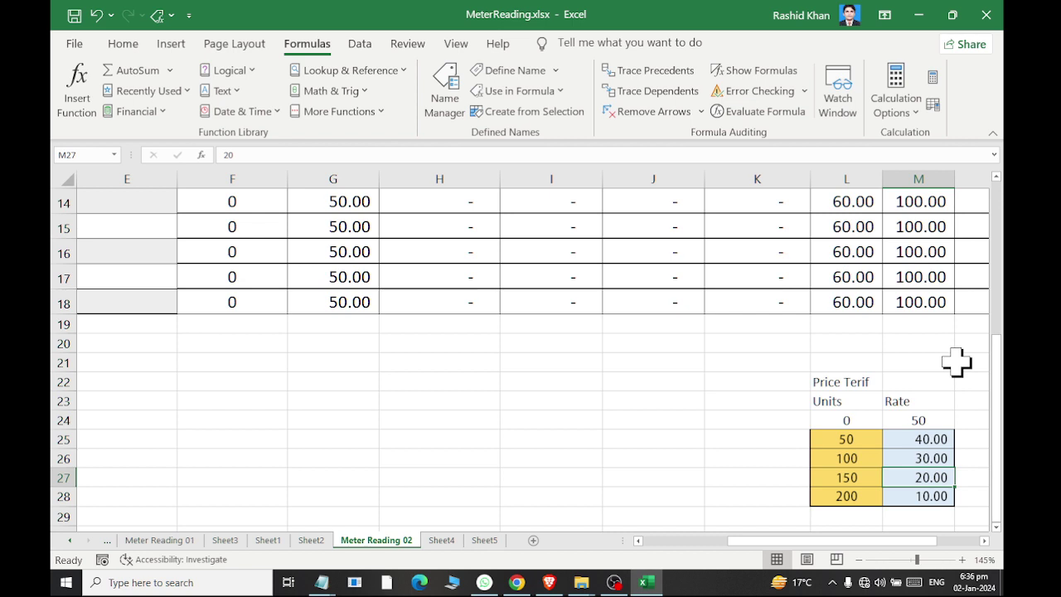
key(Up)
key(Up)
key(Up)
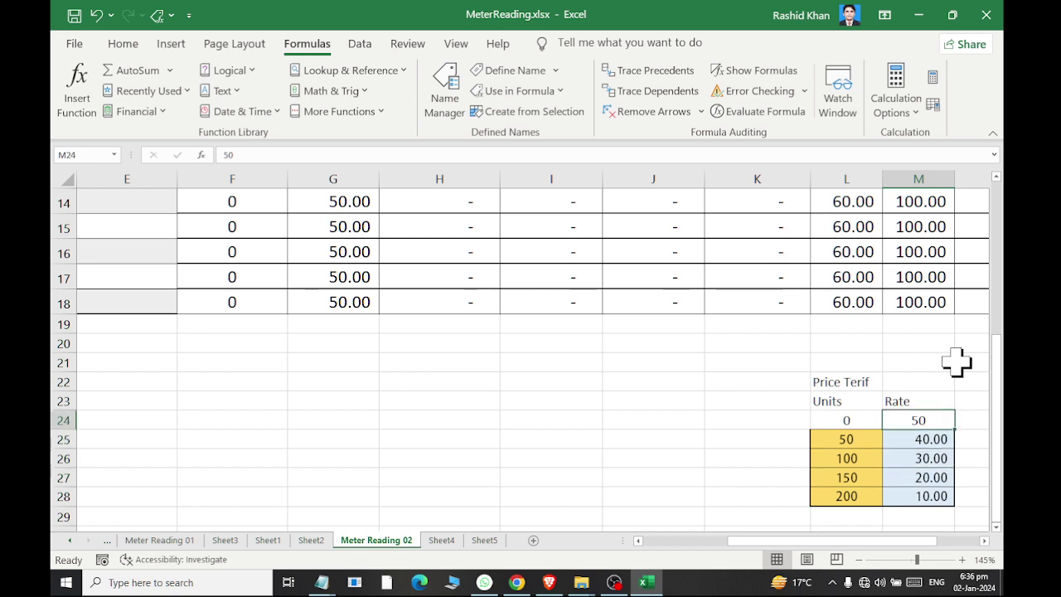
text(5)
key(Return)
text(10)
key(Return)
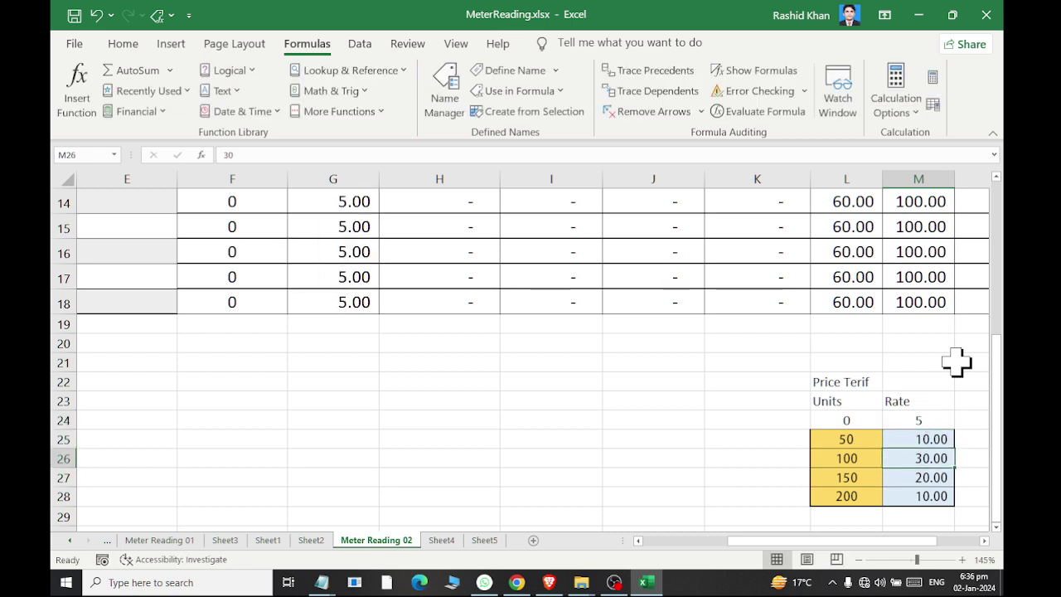
text(20)
key(Return)
text(30)
key(Return)
text(10)
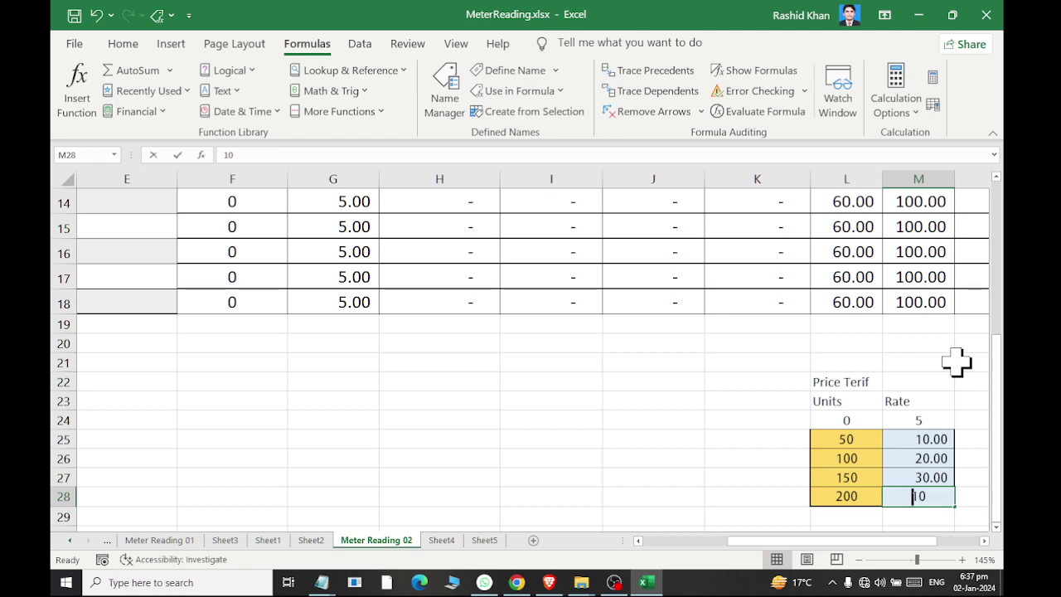
text(40)
key(Return)
Return to the top of the sheet and move along row 7 to Net Bill.
key(Left)
key(Up)
key(ctrl+Up)
key(ctrl+c)
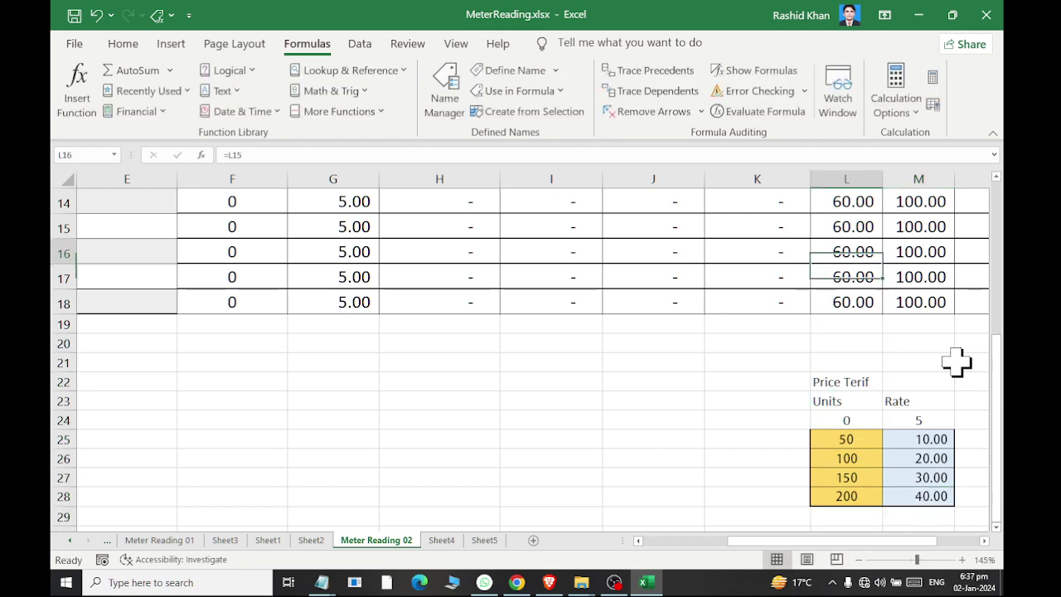
key(ctrl+Home)
key(Down)
key(Down)
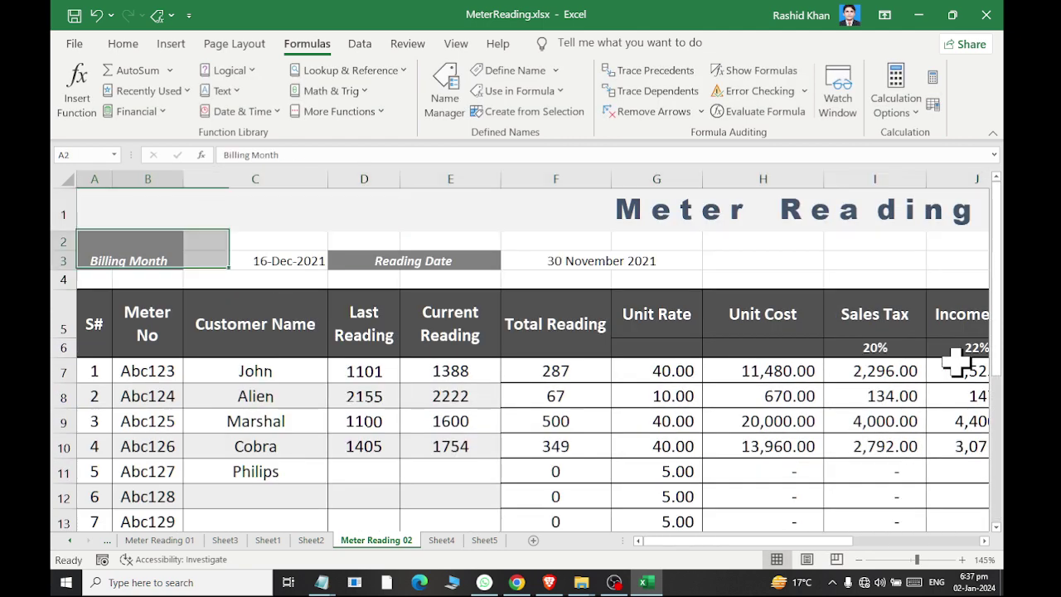
key(Down)
key(Down)
key(Down)
key(Right)
key(Right)
key(Right)
key(Right)
key(Right)
key(Right)
key(Right)
key(Right)
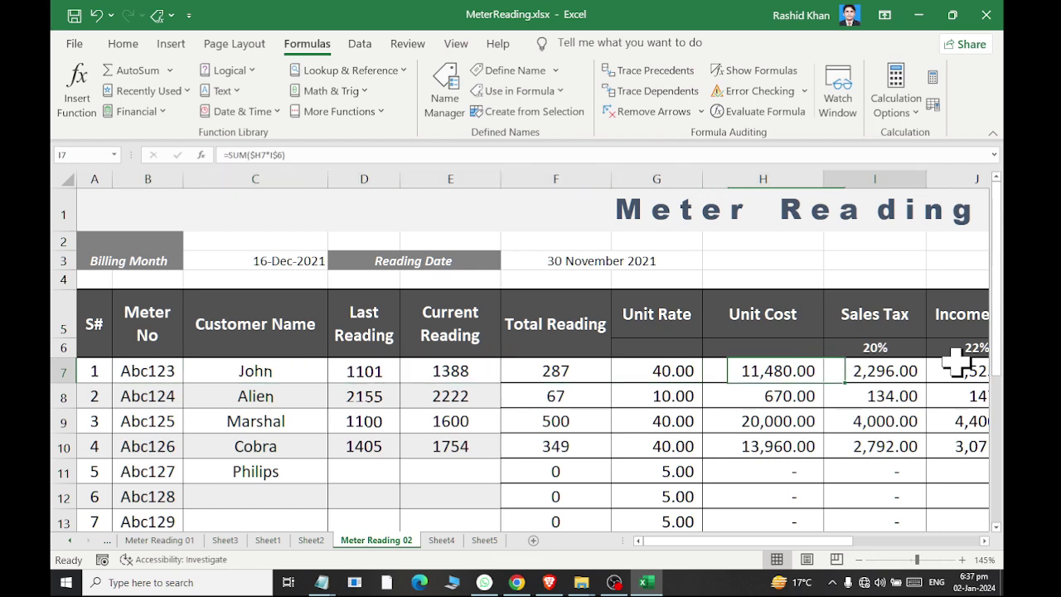
key(Right)
key(Right)
key(Right)
key(Right)
key(Right)
key(Right)
AutoSum I7:M7 into N7 as row 7's Total Tax.
key(Left)
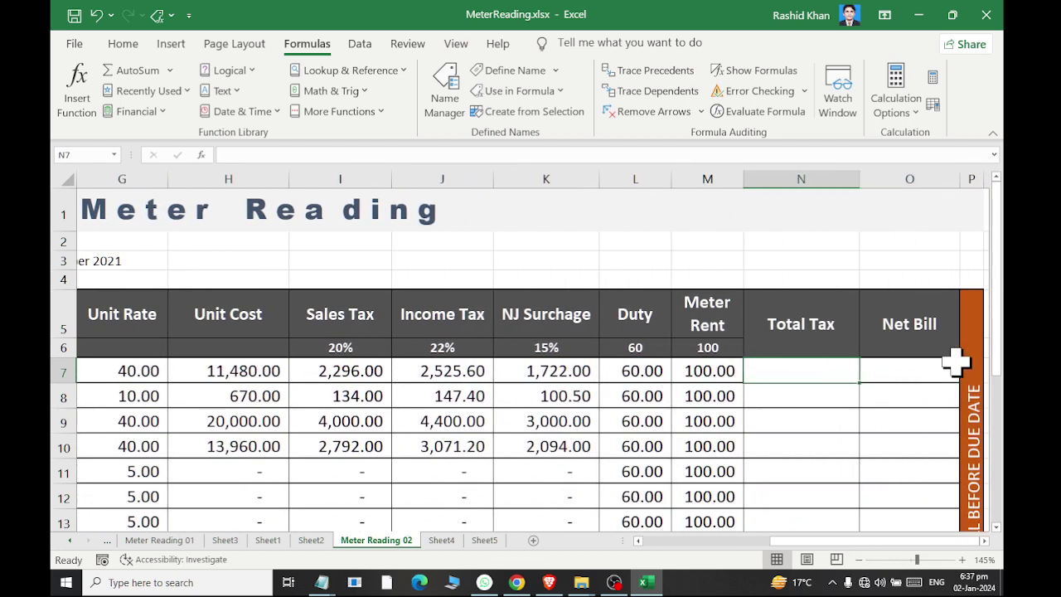
key(Left)
key(Left)
key(Down)
key(Right)
key(Right)
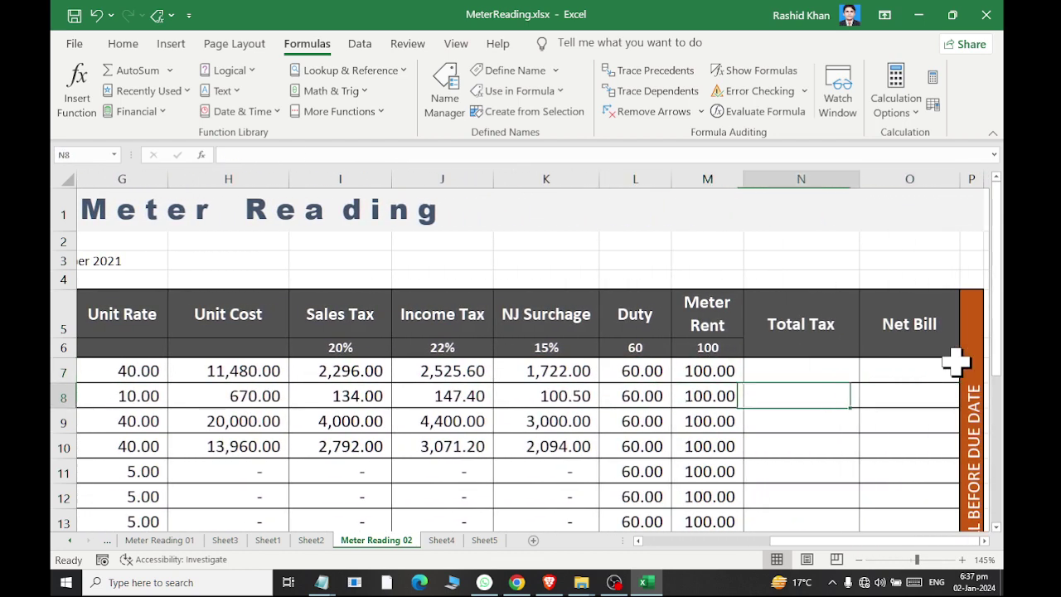
key(Up)
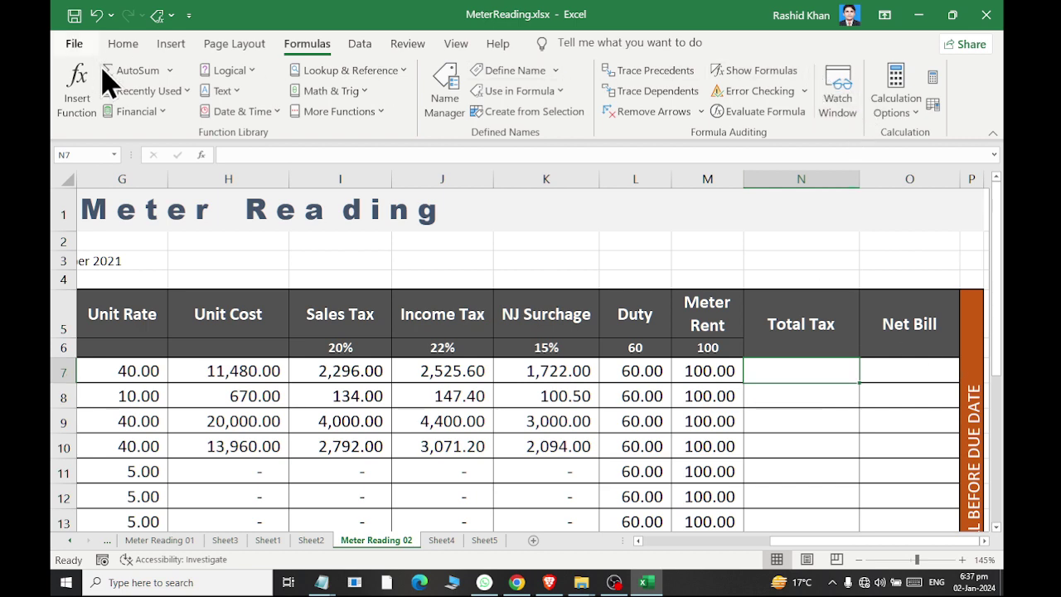
click(131, 73)
mouse_move(348, 365)
mouse_down()
mouse_move(720, 348)
mouse_move(721, 360)
mouse_up()
key(Return)
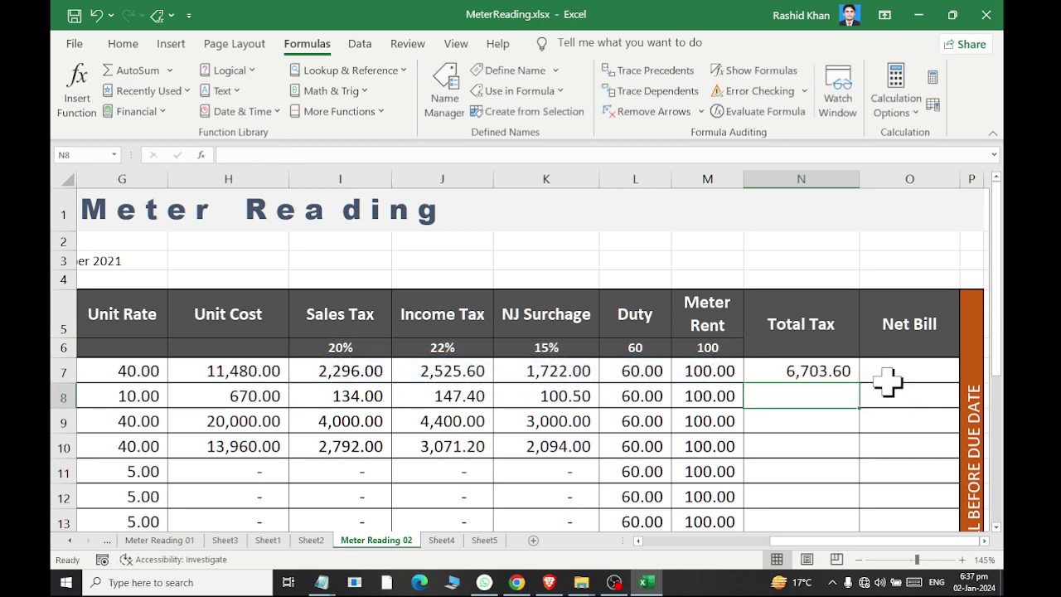
Enter Net Bill in O7 as =SUM(H7+N7).
click(886, 381)
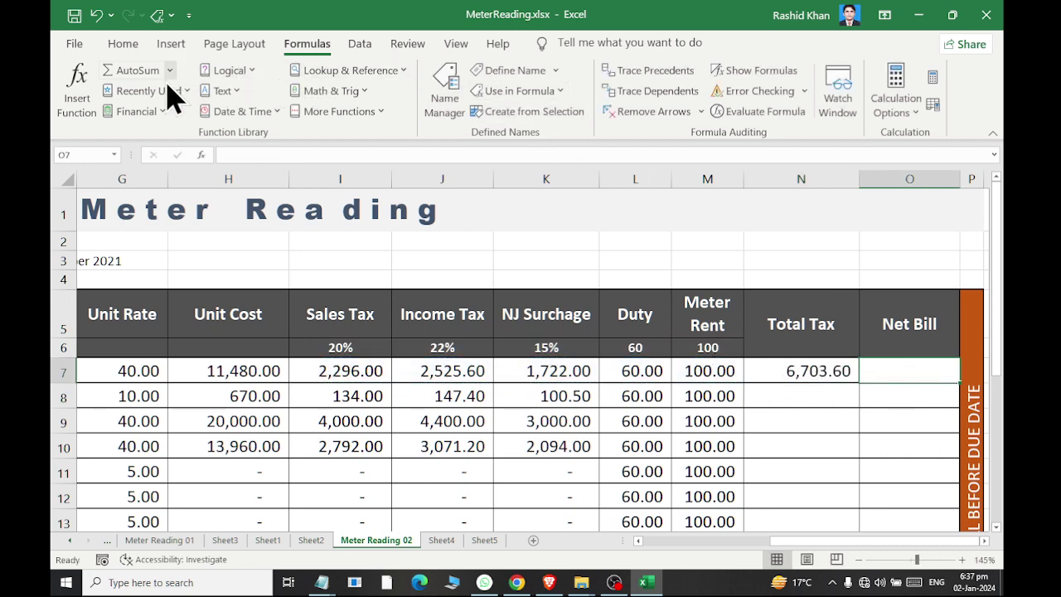
click(133, 73)
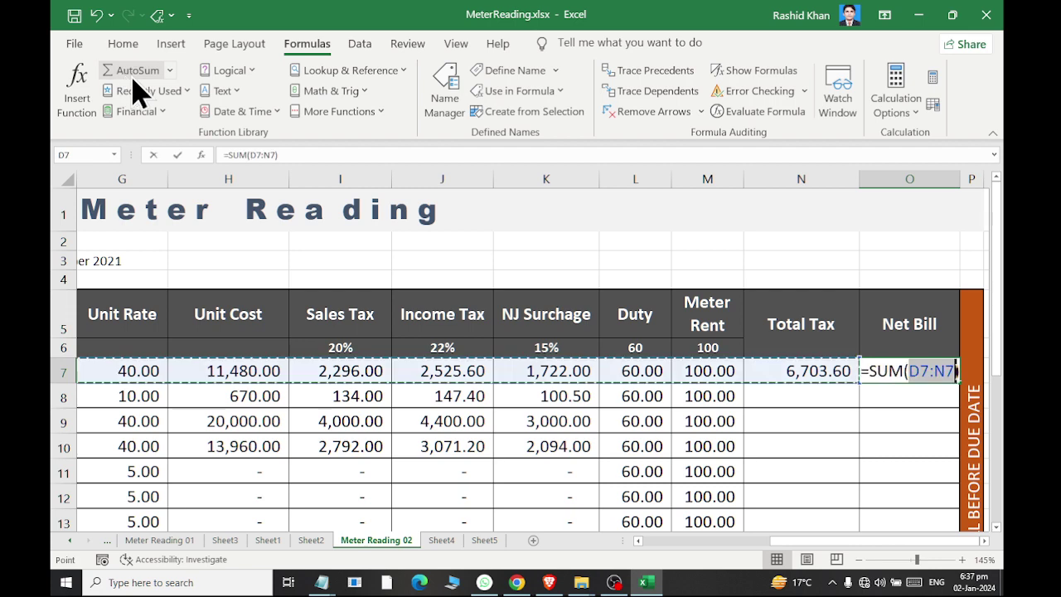
click(209, 373)
text(+)
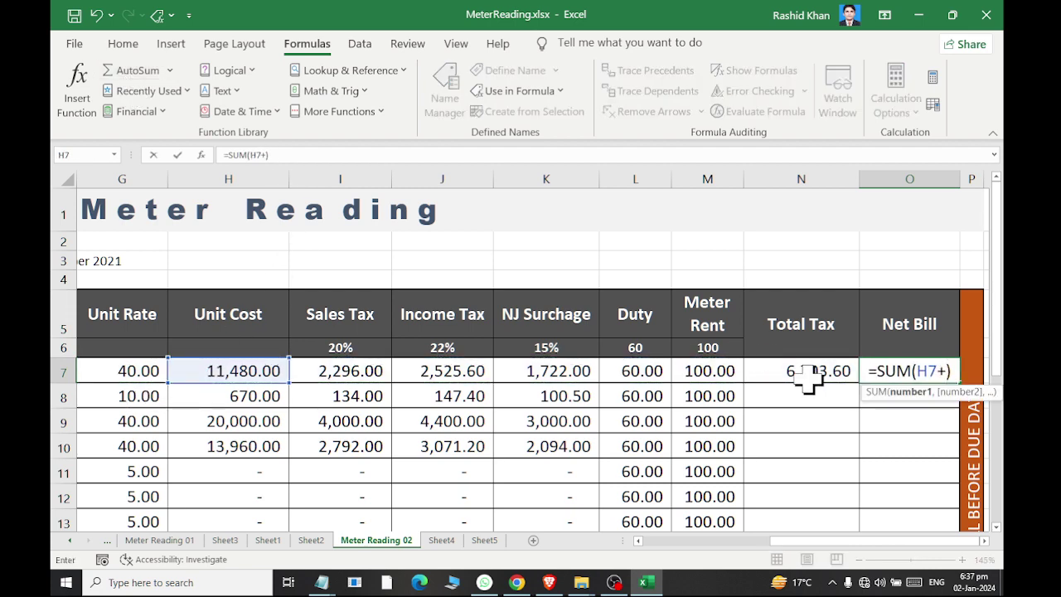
click(808, 379)
key(Return)
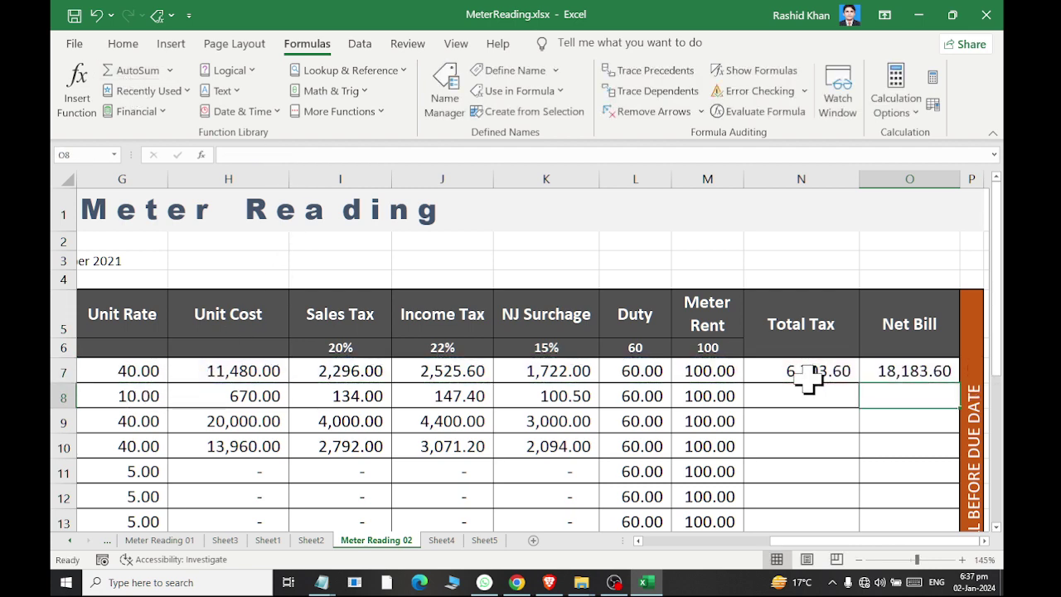
Fill the Total Tax and Net Bill formulas down all rows.
click(864, 380)
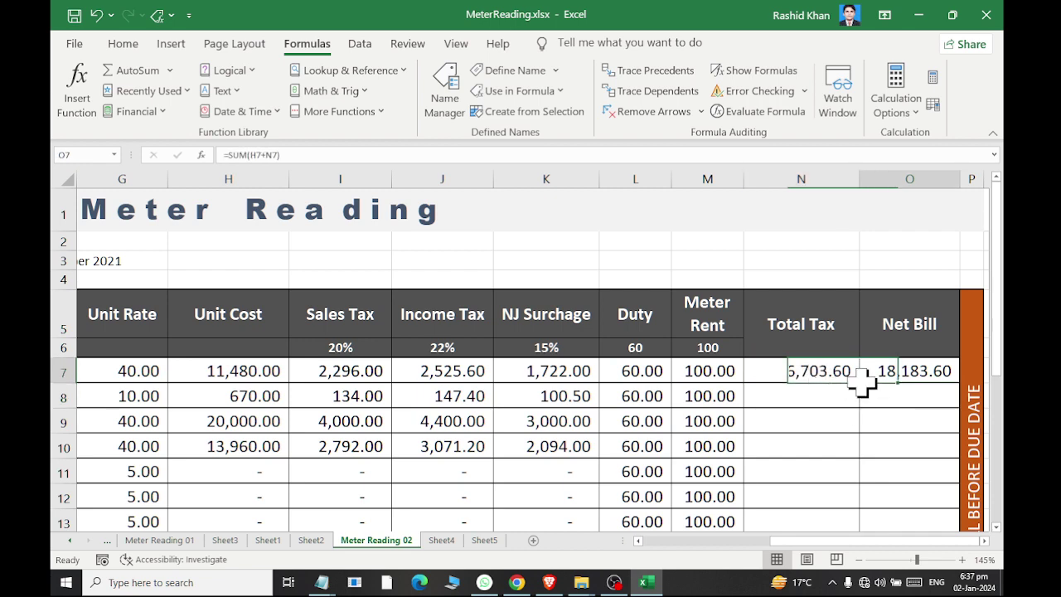
click(839, 373)
double_click(860, 383)
click(945, 374)
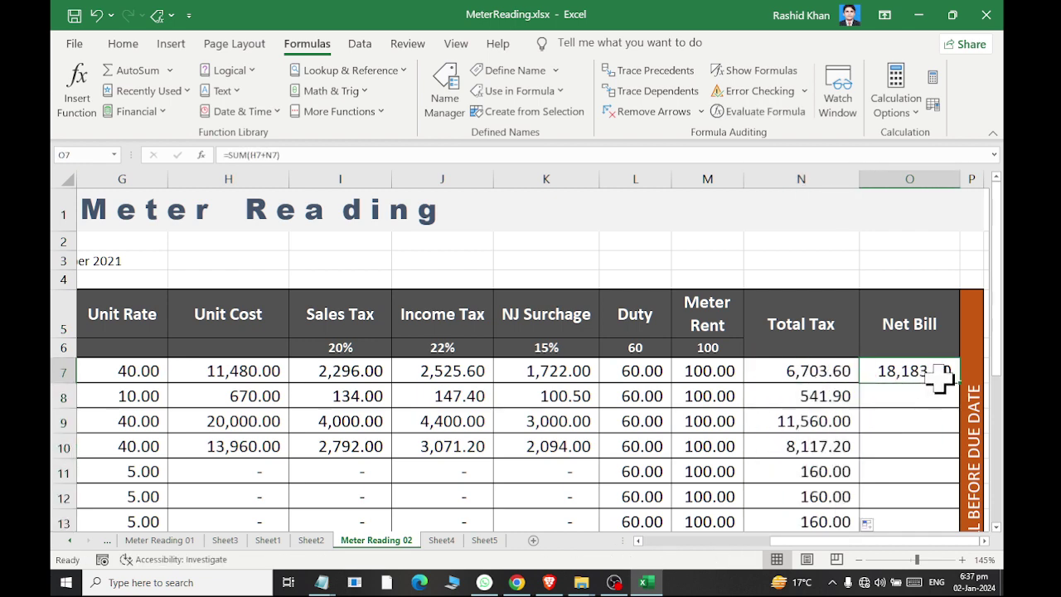
double_click(961, 386)
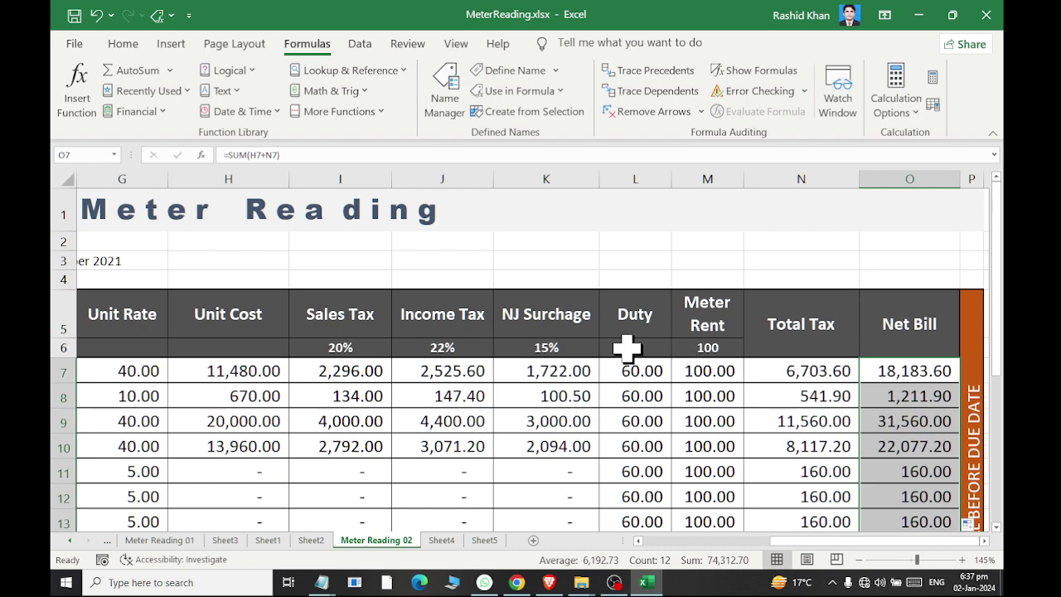
ctrl+scroll(627, 349, down, 4)
click(866, 287)
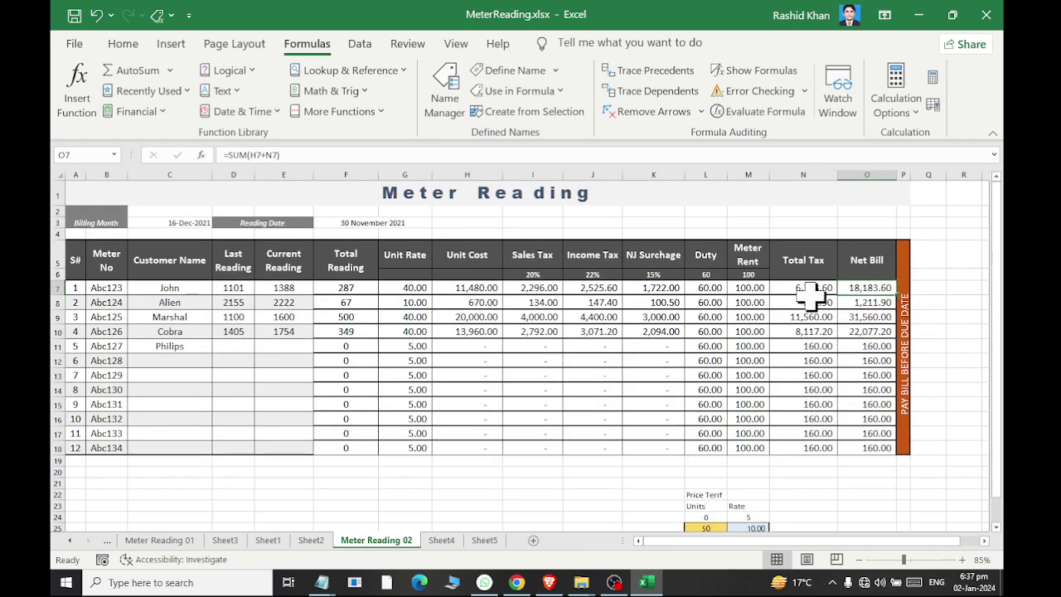
ctrl+scroll(629, 270, up, 1)
click(455, 278)
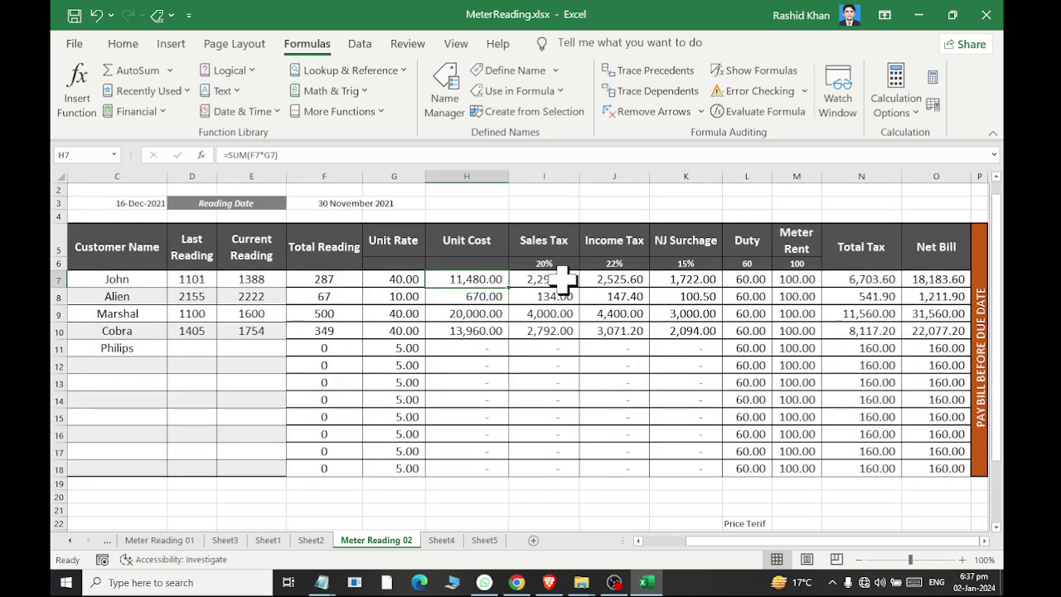
click(870, 278)
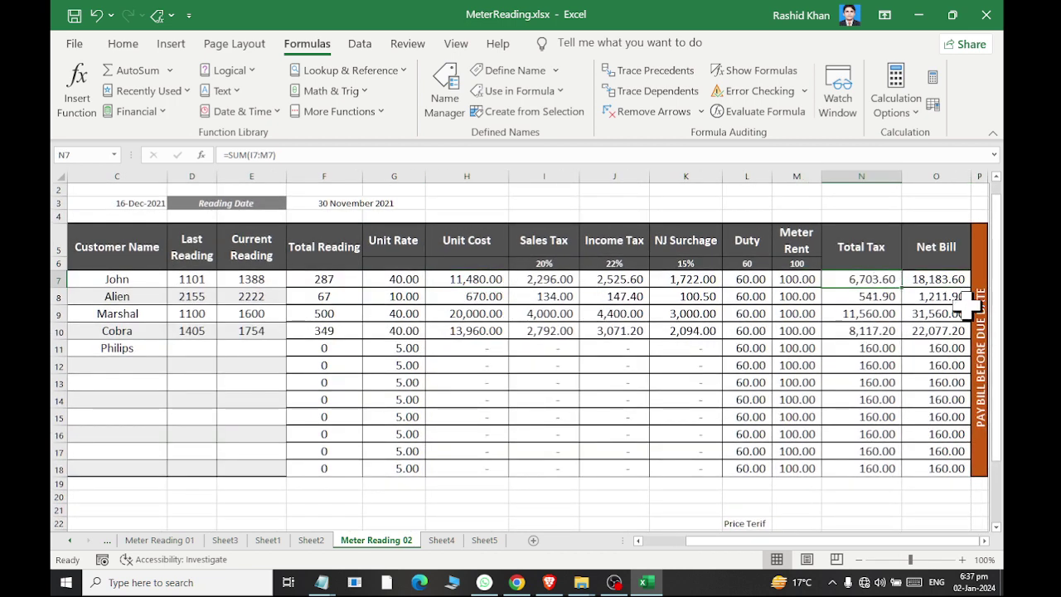
click(951, 278)
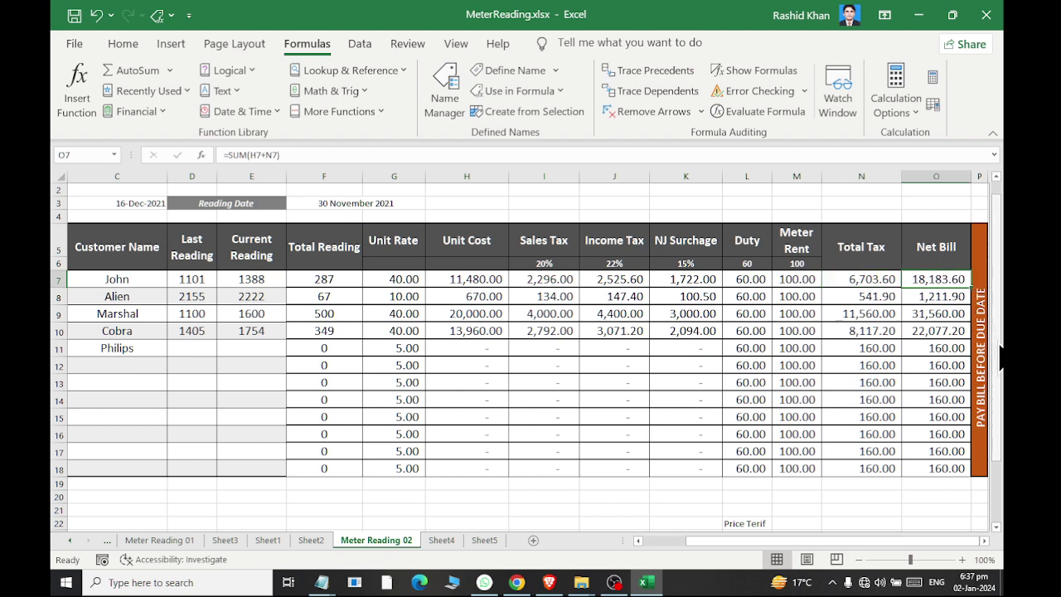